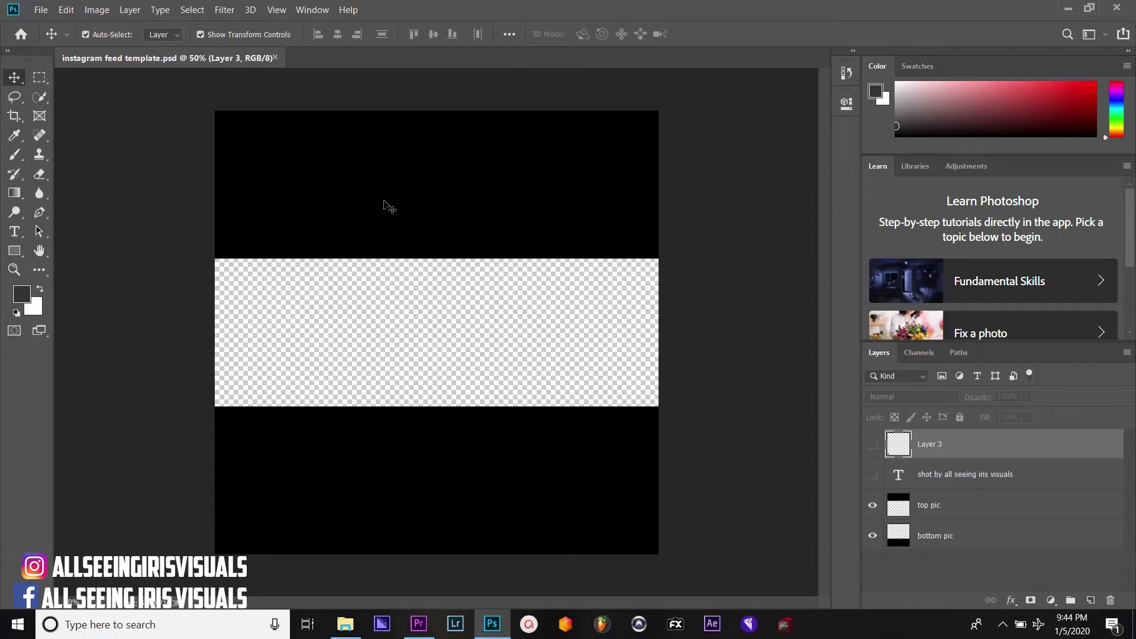
pyautogui.click(418, 624)
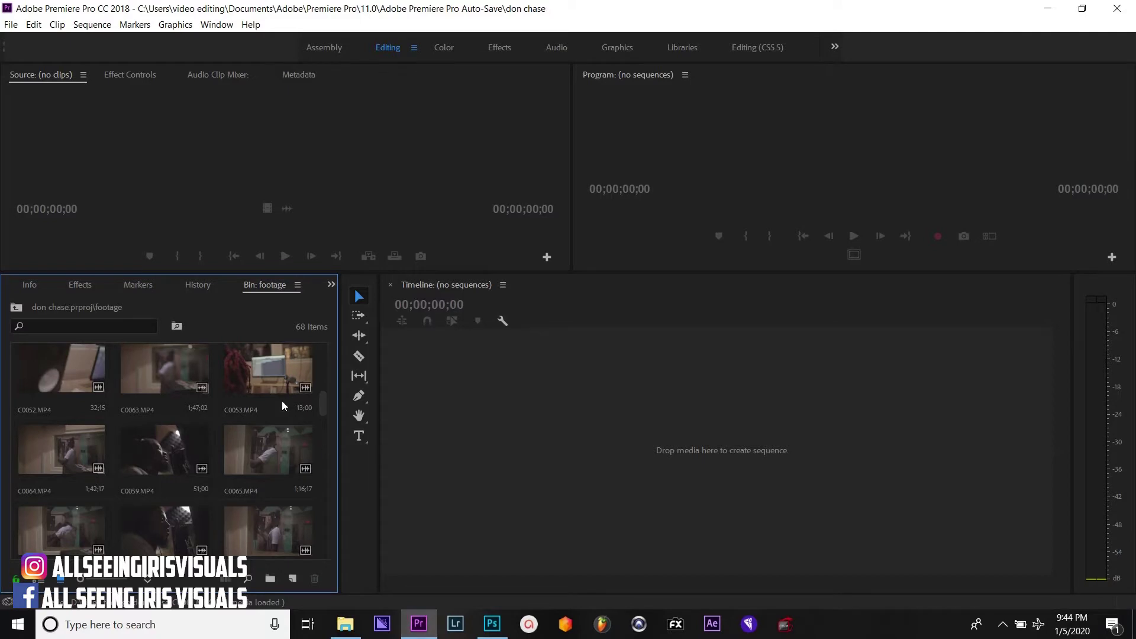
# Preview clip C0053 in an enlarged Source monitor by scrubbing through it
pyautogui.click(266, 372)
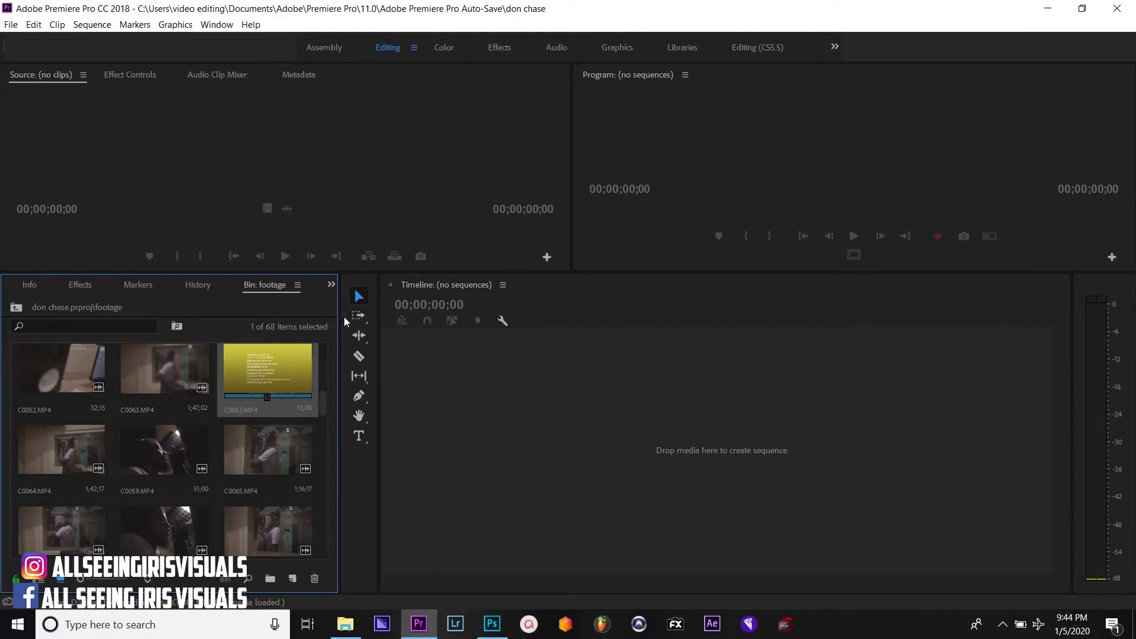
pyautogui.hotkey('shift', 'o')
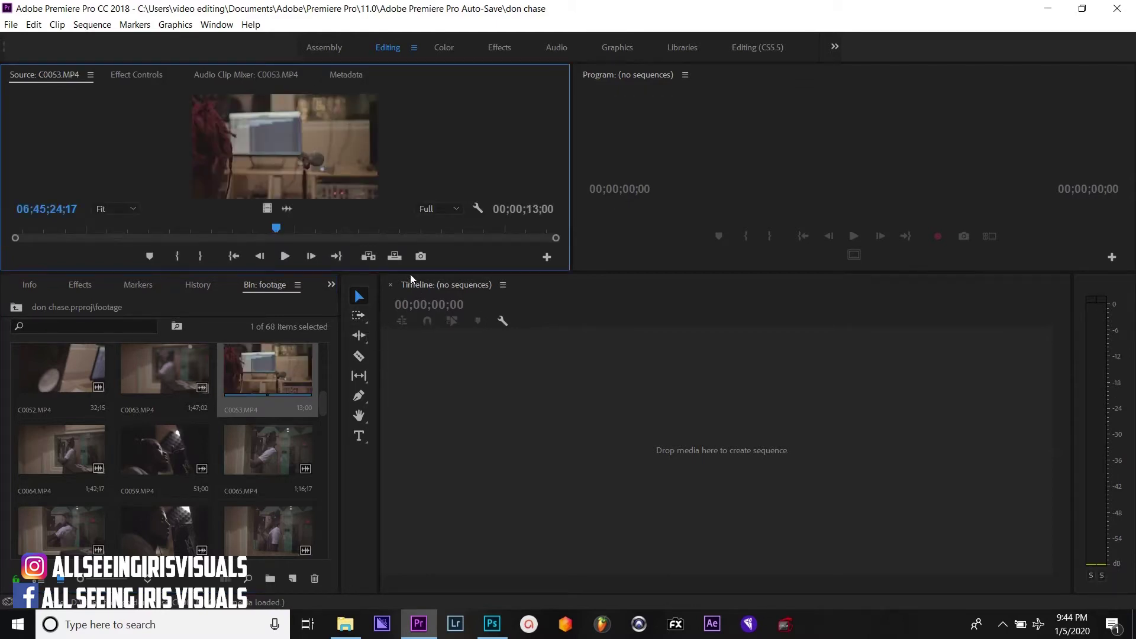
pyautogui.moveTo(410, 274); pyautogui.dragTo(379, 316)
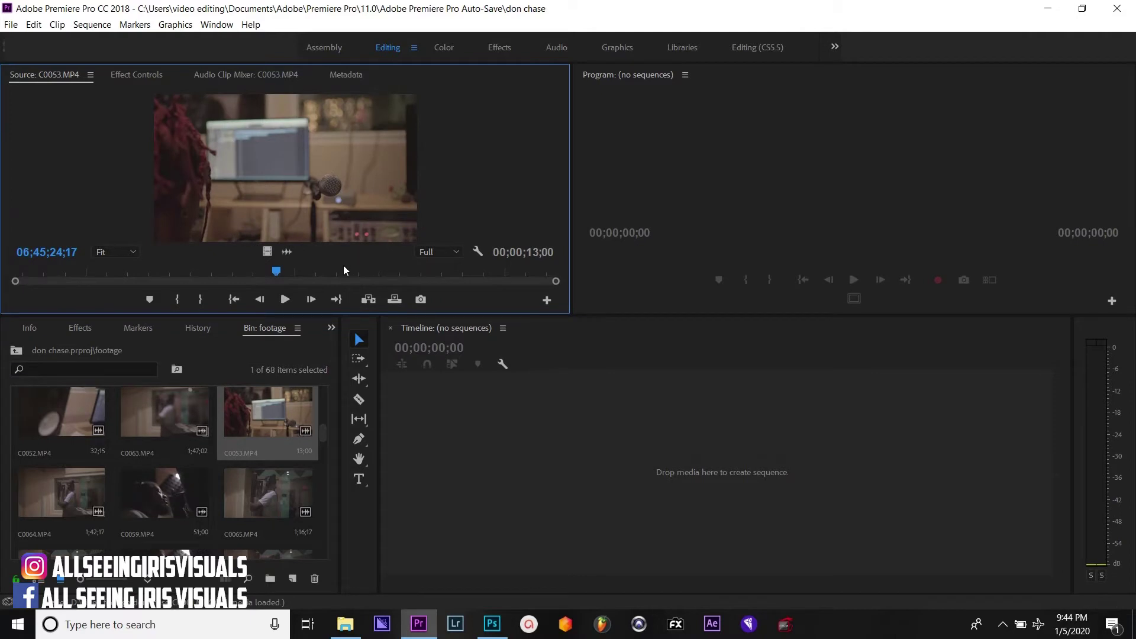
pyautogui.moveTo(343, 271); pyautogui.dragTo(427, 283)
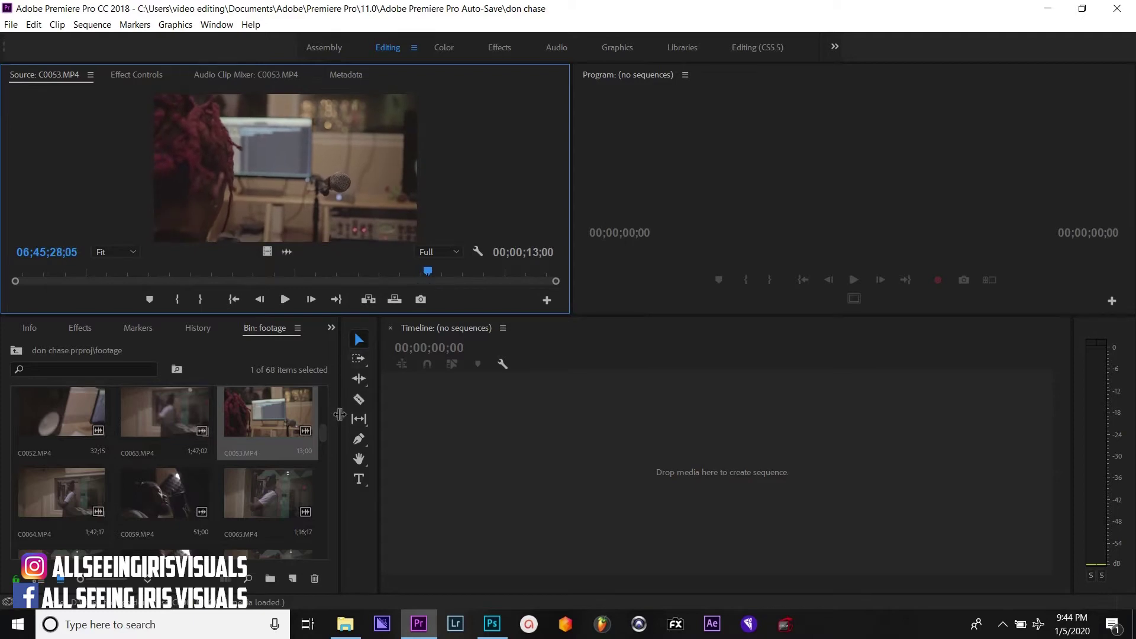
pyautogui.moveTo(324, 427); pyautogui.dragTo(314, 467)
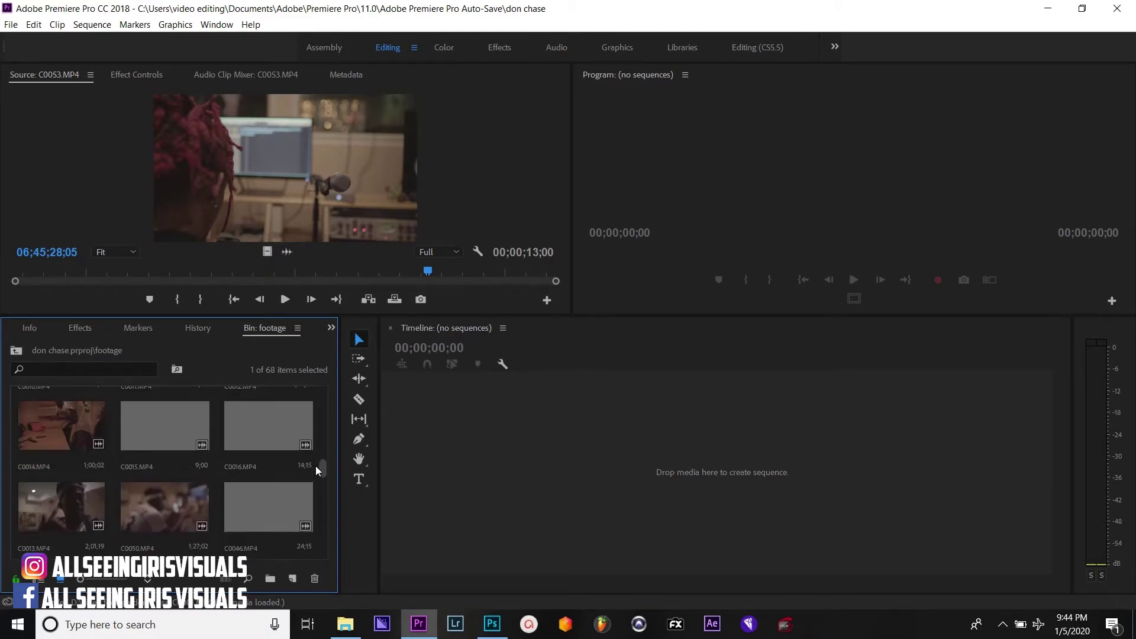
# Load clip C0050 and scrub to the frame where the man raises his arm
pyautogui.click(151, 505)
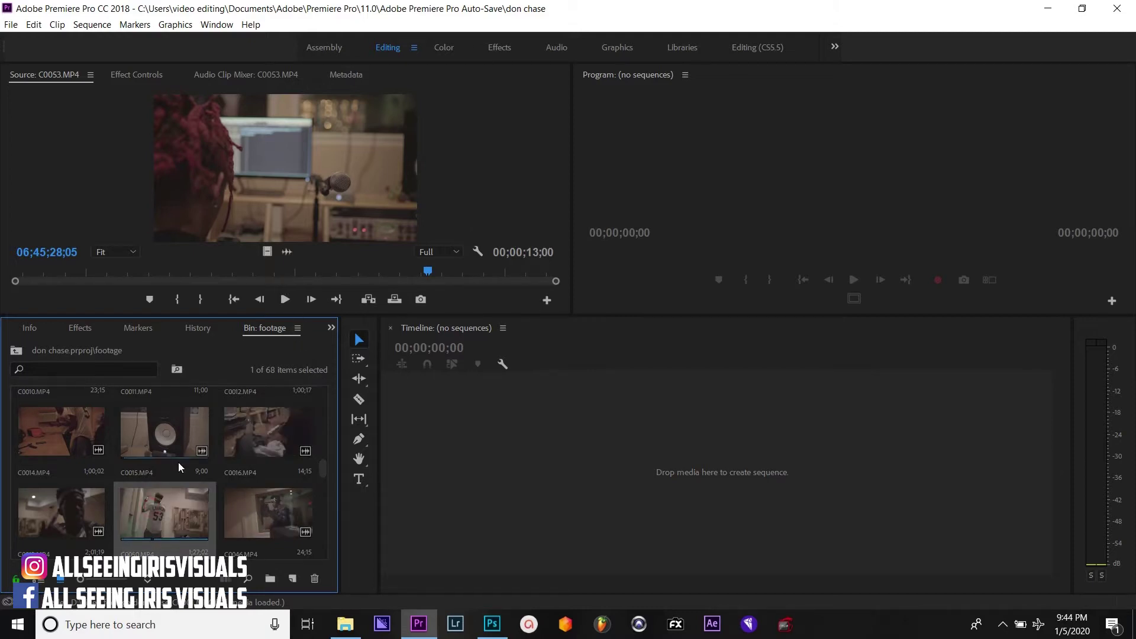
pyautogui.doubleClick(179, 505)
pyautogui.click(283, 274)
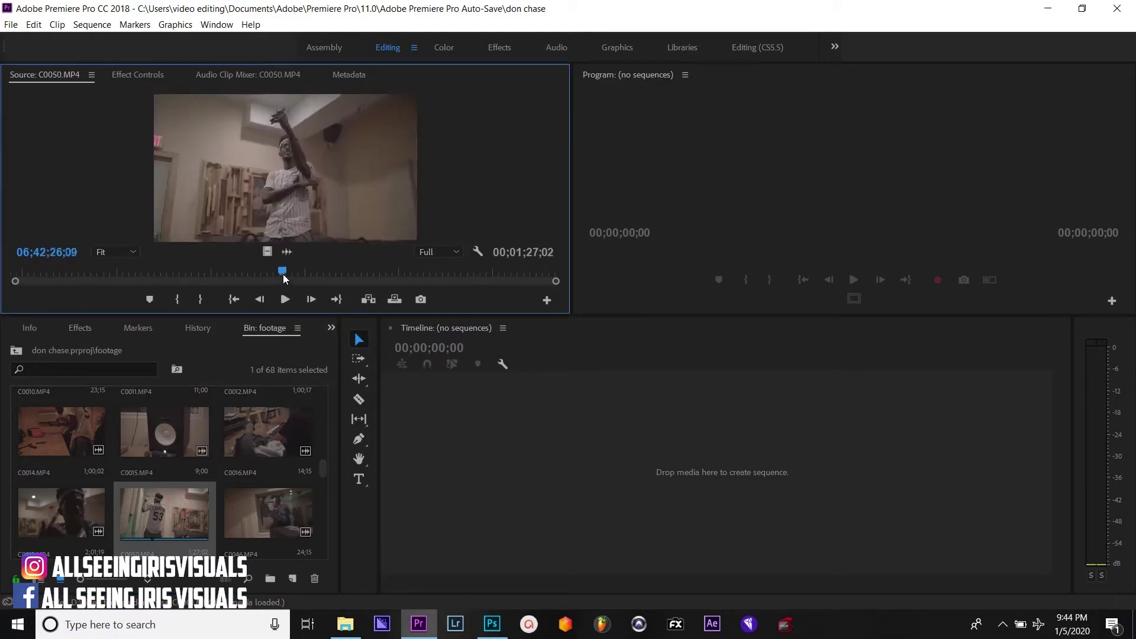
pyautogui.moveTo(283, 274); pyautogui.dragTo(300, 275)
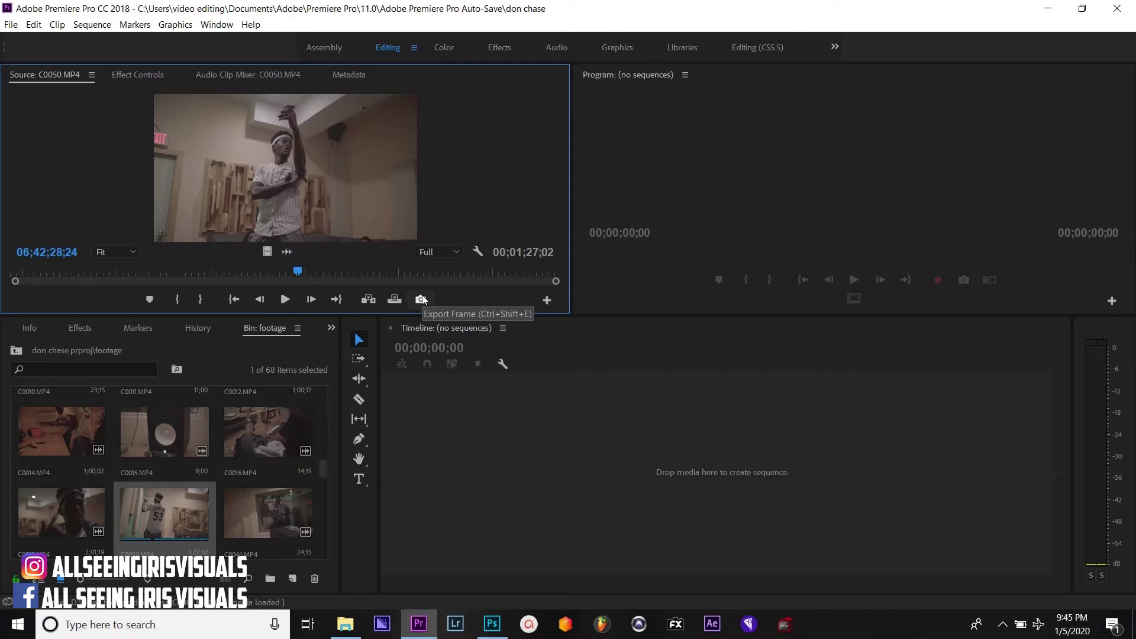
# Export the current C0050 frame as a JPEG still and select clip C0037 in the bin
pyautogui.click(421, 299)
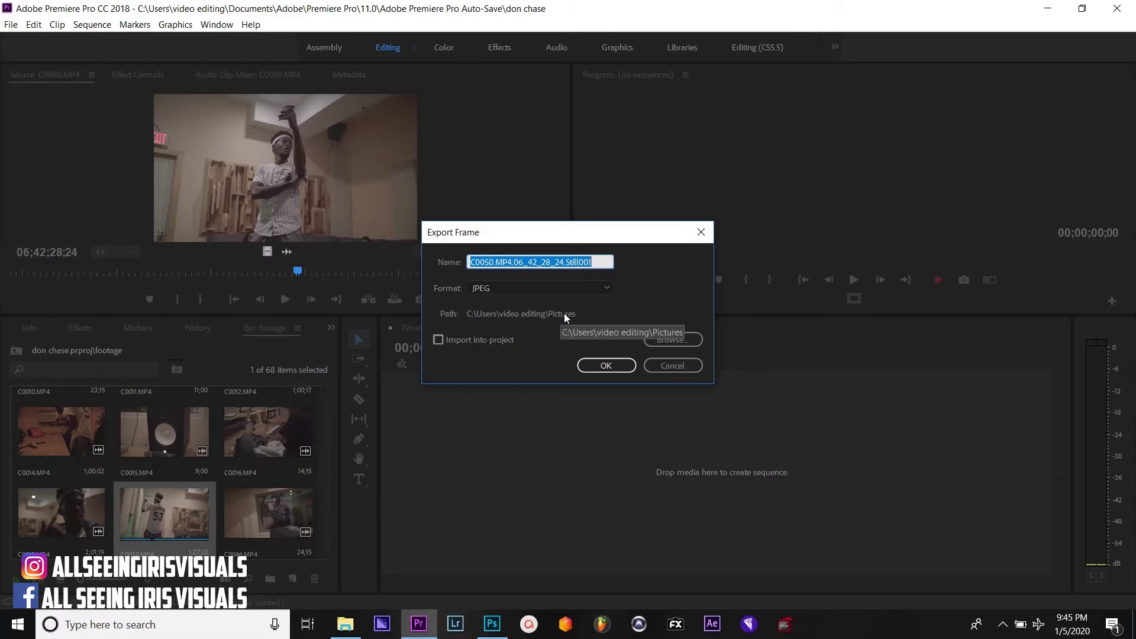
pyautogui.click(609, 363)
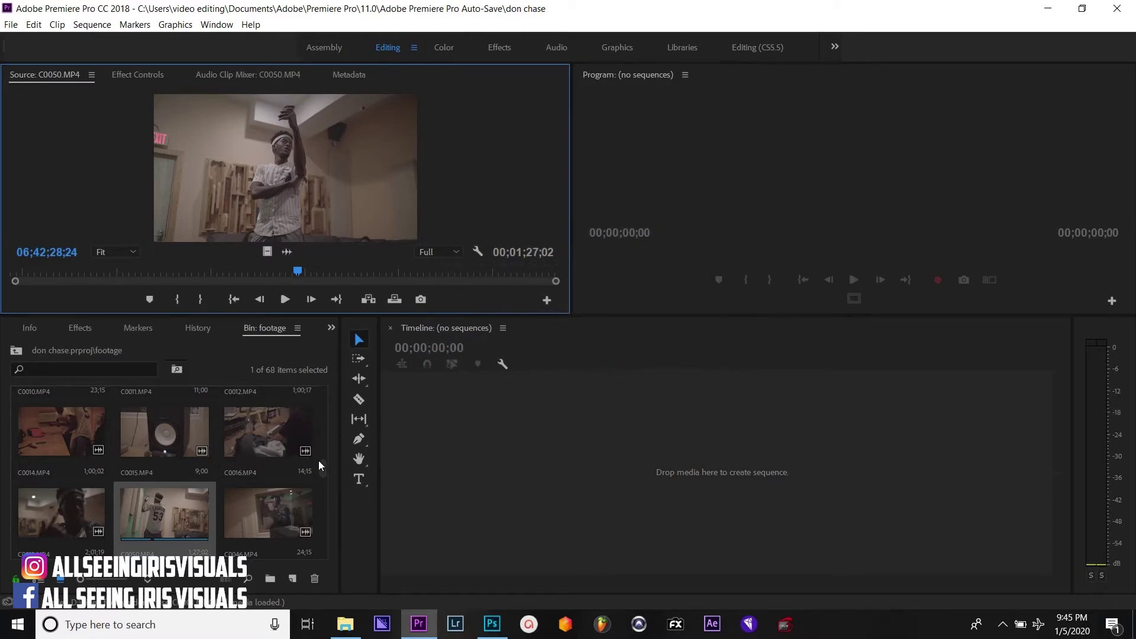
pyautogui.moveTo(320, 461); pyautogui.dragTo(319, 481)
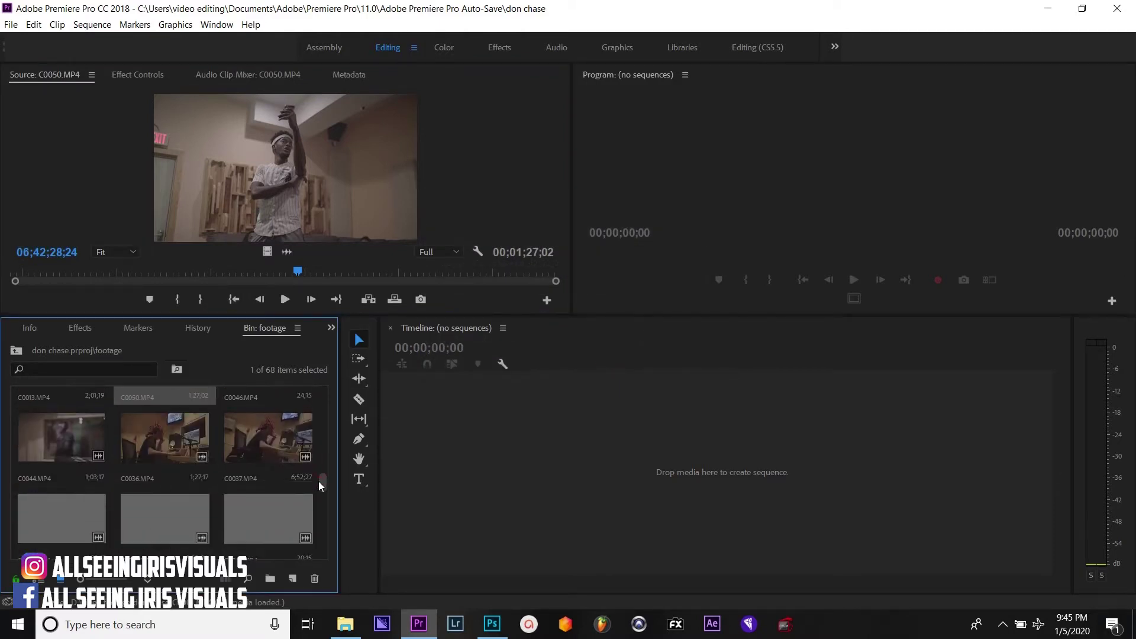
pyautogui.click(261, 435)
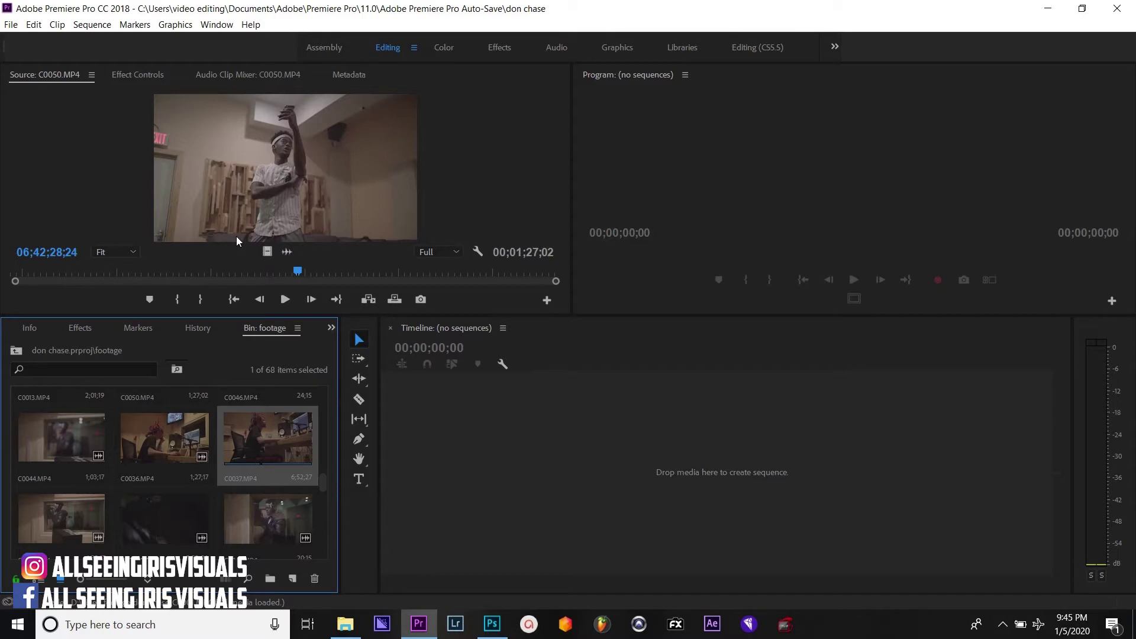
# Load C0037, scrub to a studio-desk frame at 06;26;38;13, and save it as JPEG
pyautogui.doubleClick(255, 430)
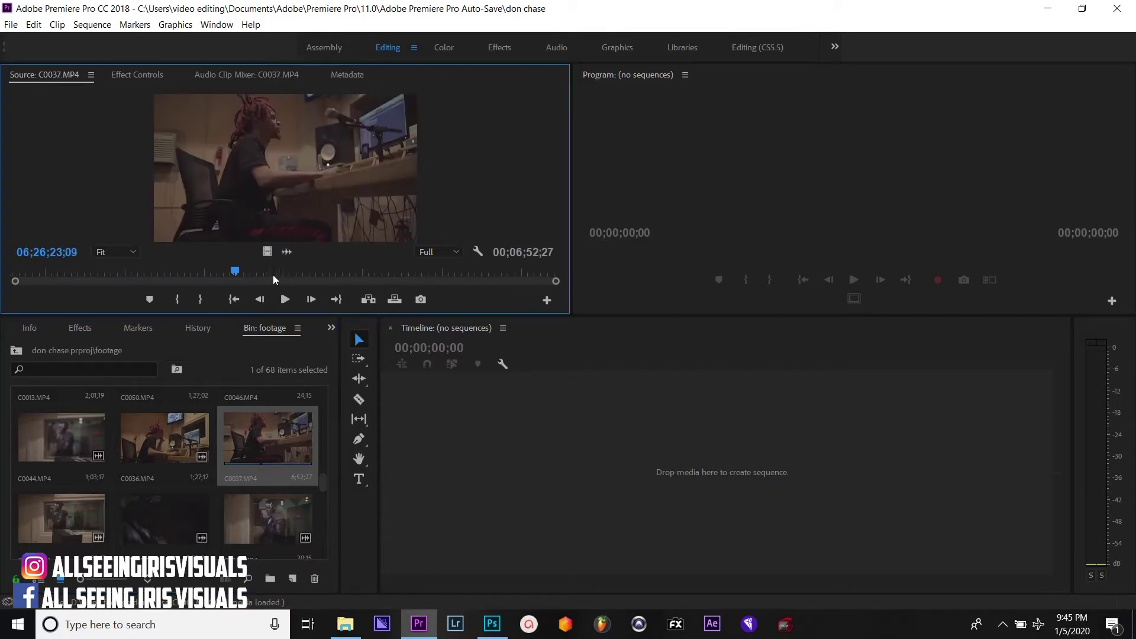
pyautogui.moveTo(272, 276)
pyautogui.mouseDown()
pyautogui.moveTo(247, 275)
pyautogui.moveTo(257, 275)
pyautogui.mouseUp()
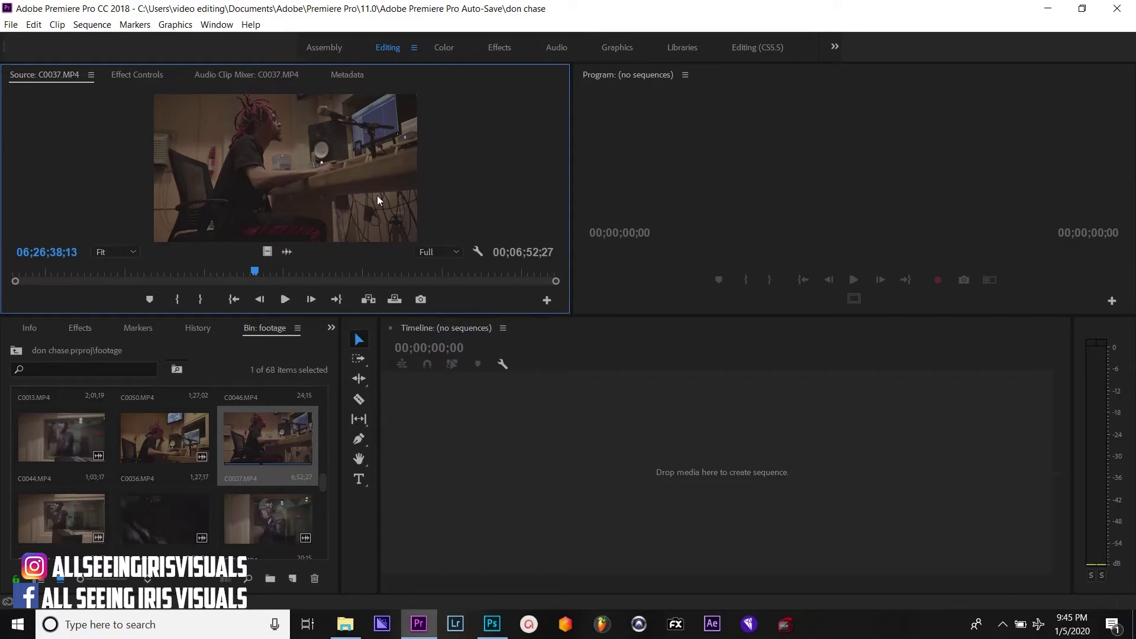
pyautogui.click(429, 303)
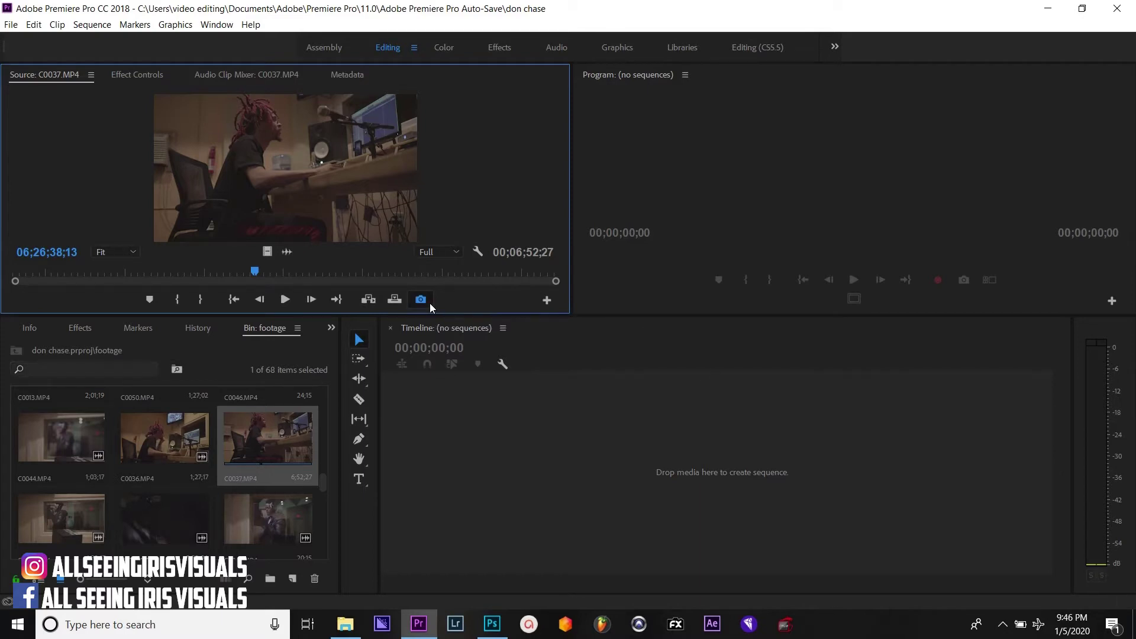
pyautogui.click(615, 367)
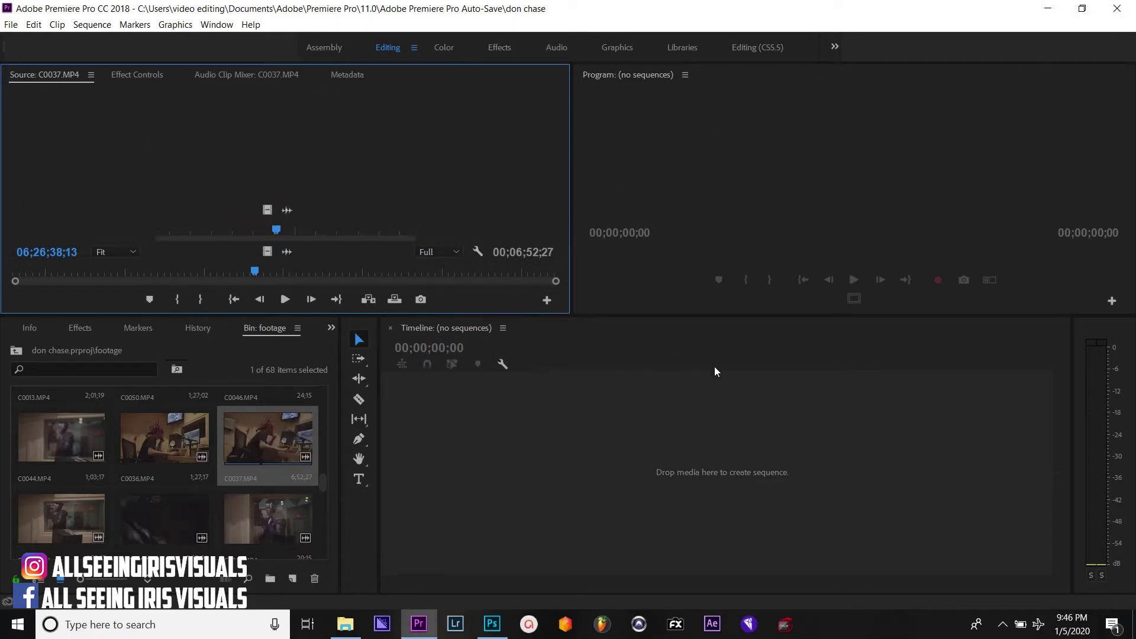
# Back in Photoshop, open the C0037 and C0050 JPEG stills from the Pictures folder
pyautogui.hotkey('alt', 'Tab')
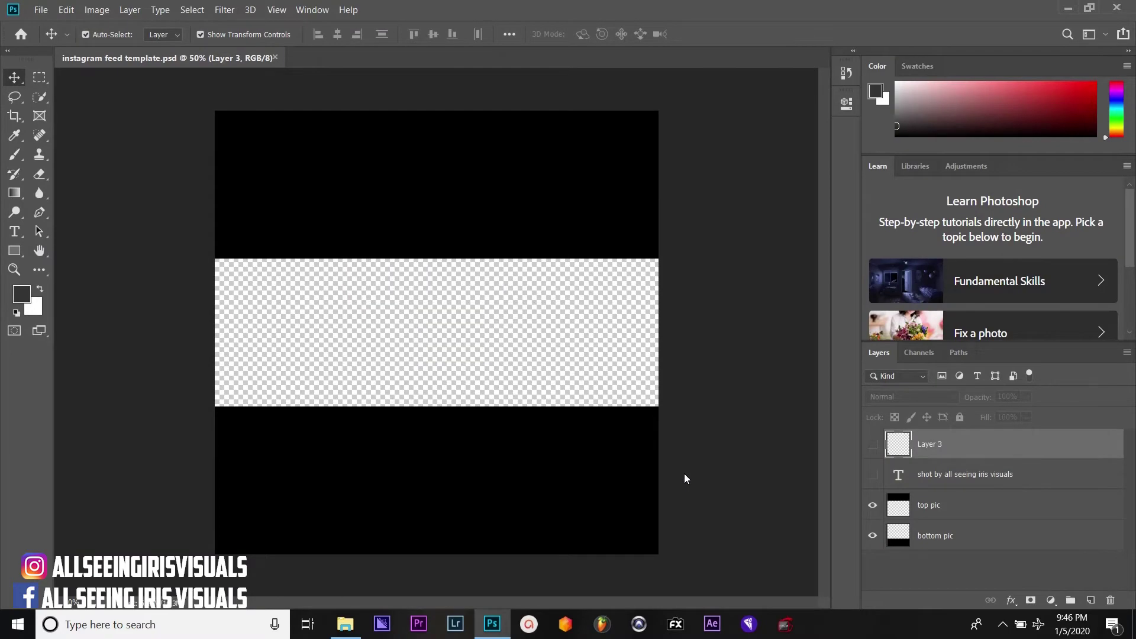
pyautogui.click(41, 10)
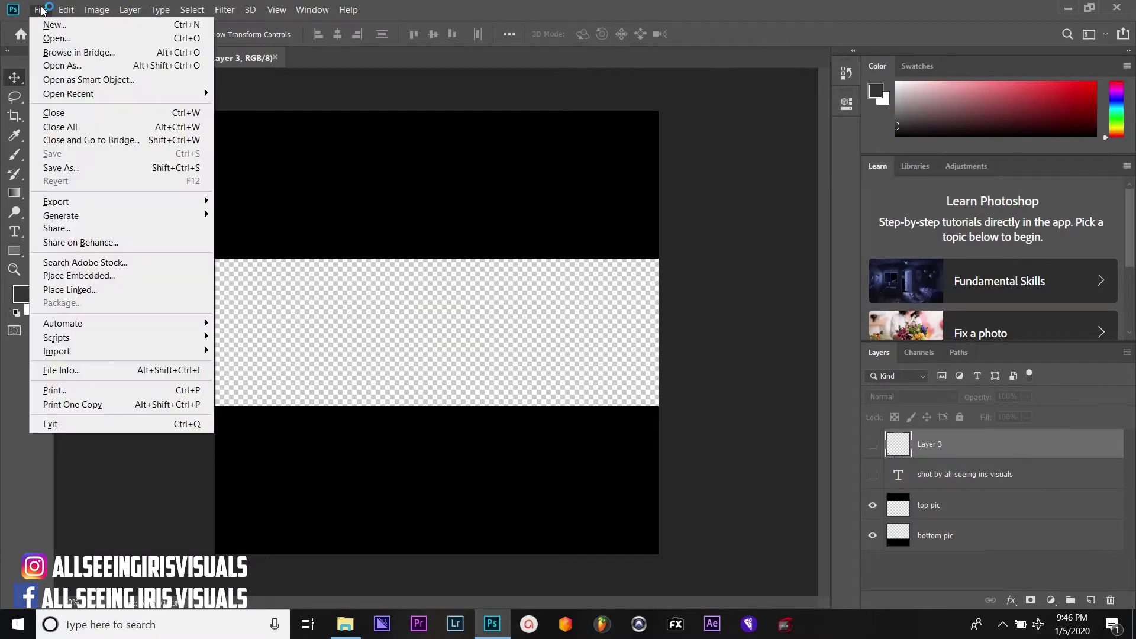
pyautogui.click(48, 39)
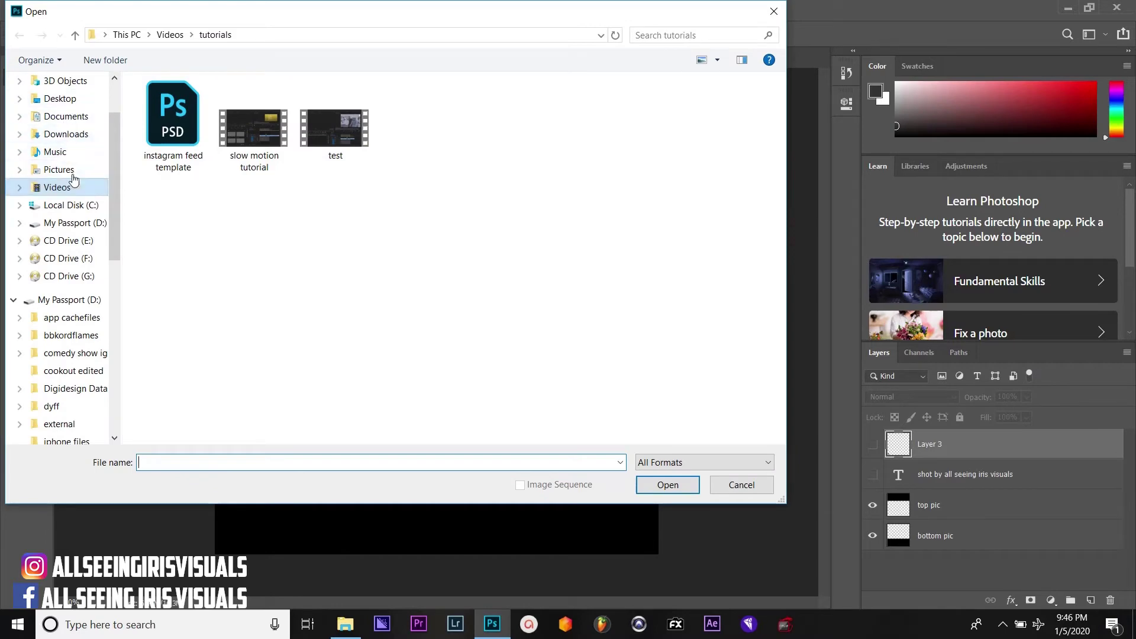
pyautogui.click(59, 170)
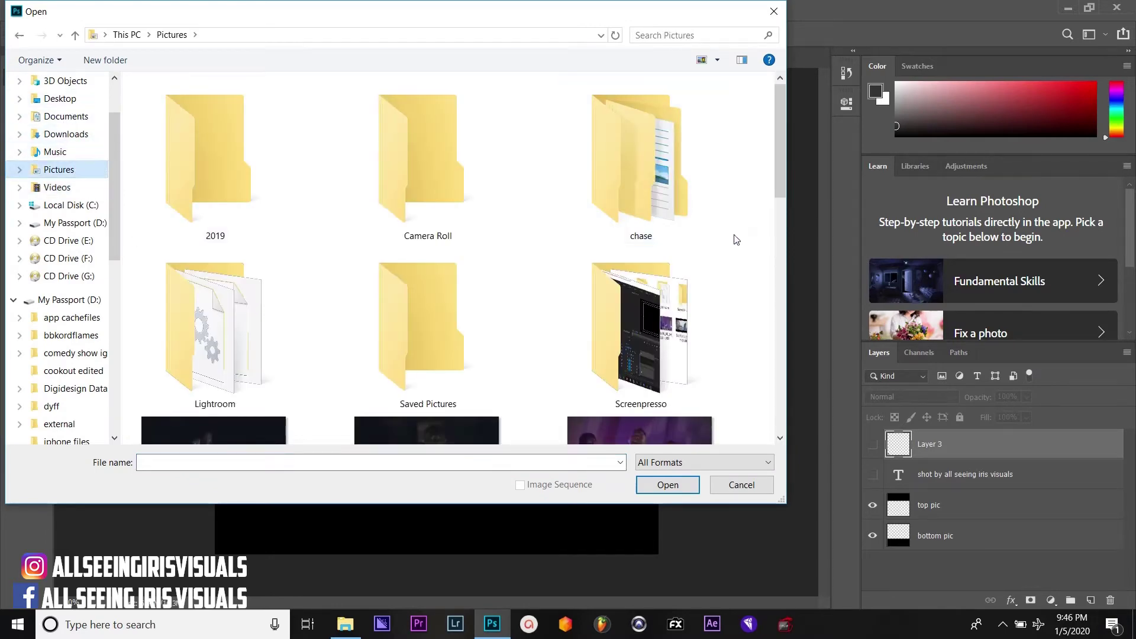
pyautogui.moveTo(780, 157); pyautogui.dragTo(750, 354)
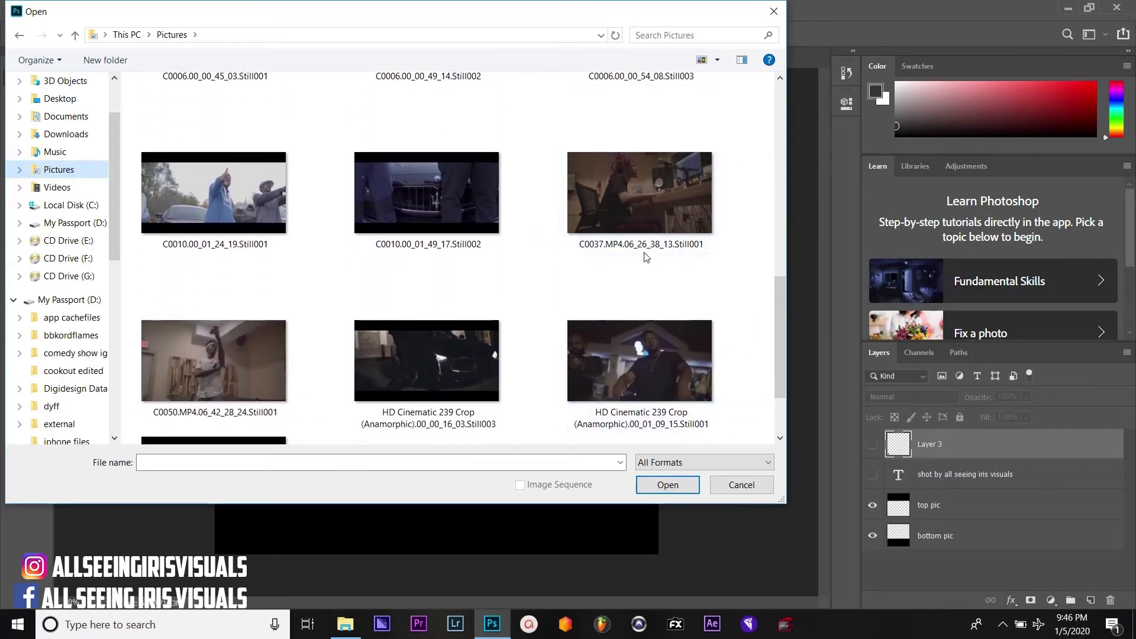
pyautogui.click(645, 212)
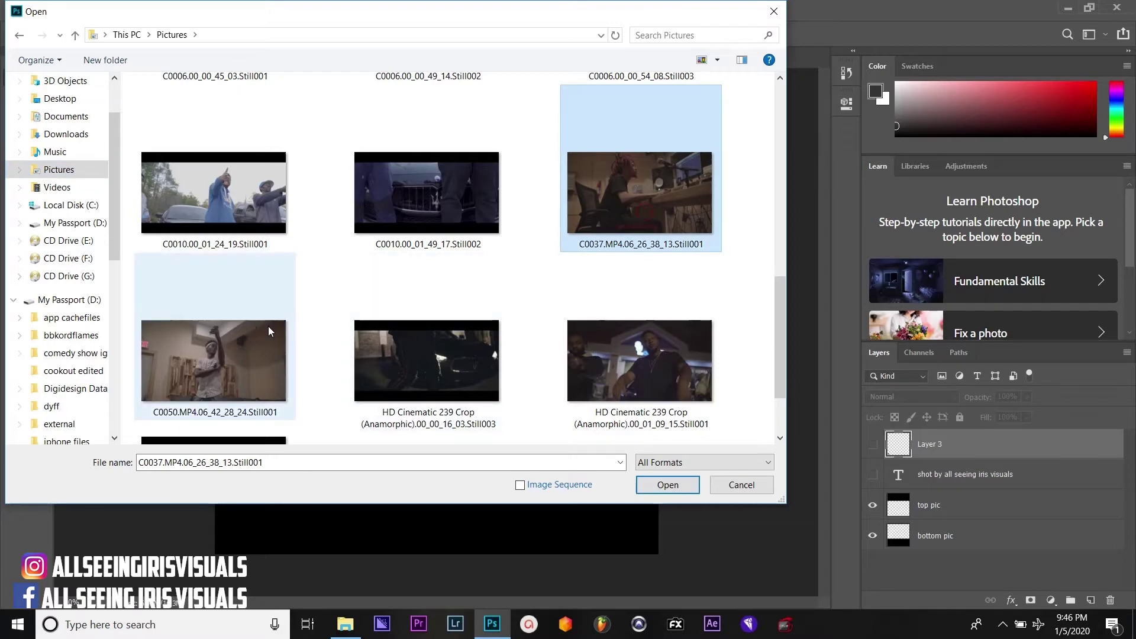
pyautogui.keyDown('ctrl'); pyautogui.click(246, 344); pyautogui.keyUp('ctrl')
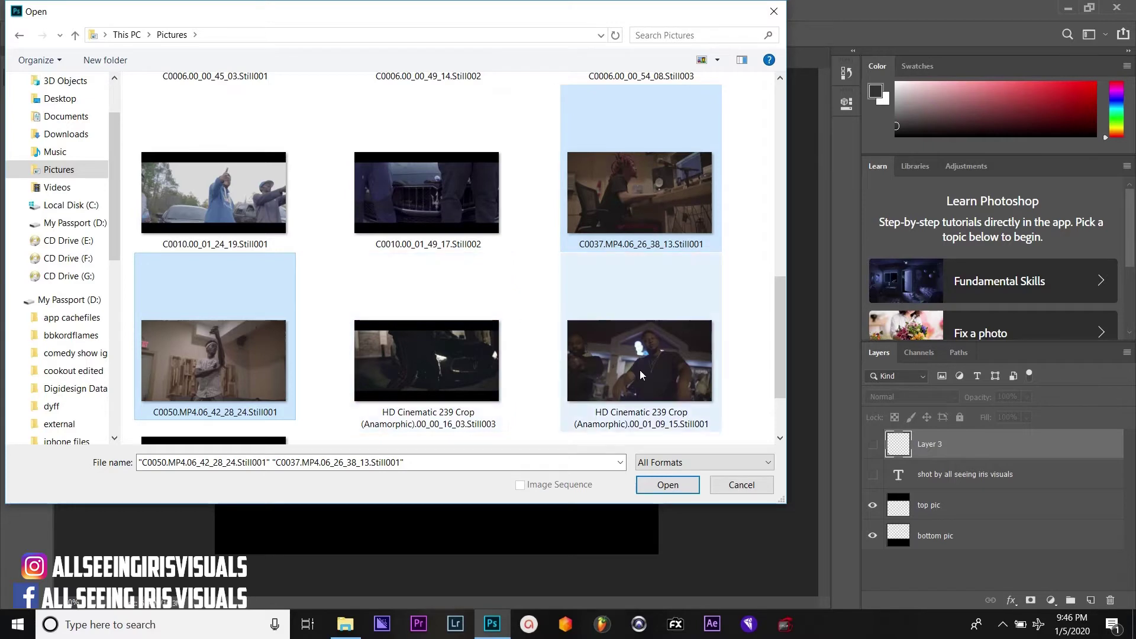
pyautogui.click(668, 485)
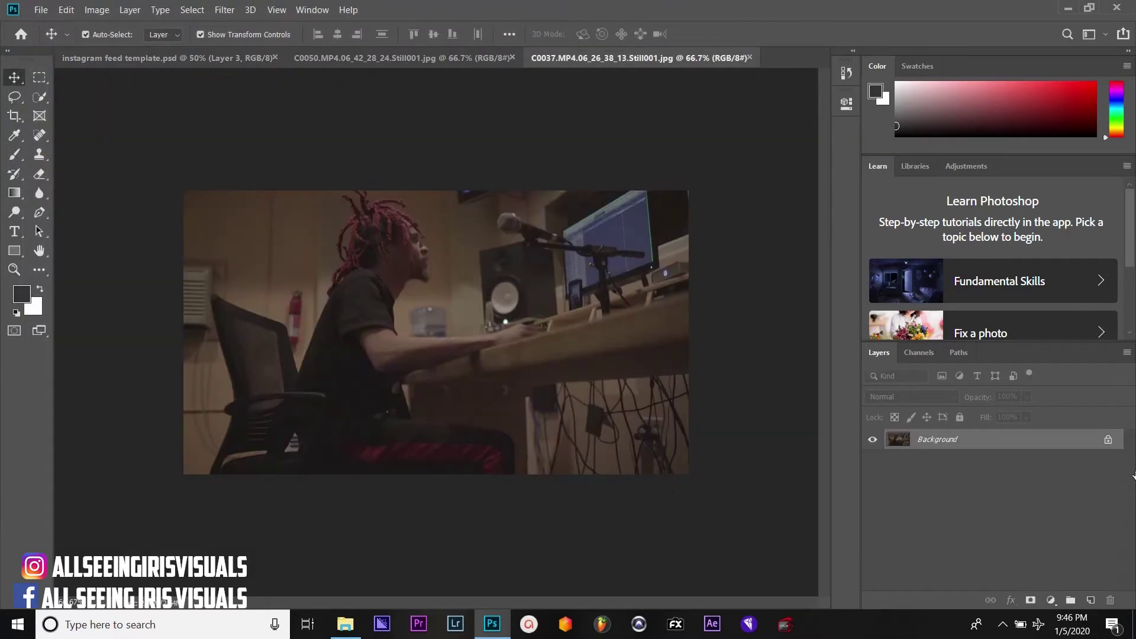
# Unlock the C0037 still's Background into Layer 0
pyautogui.click(1108, 441)
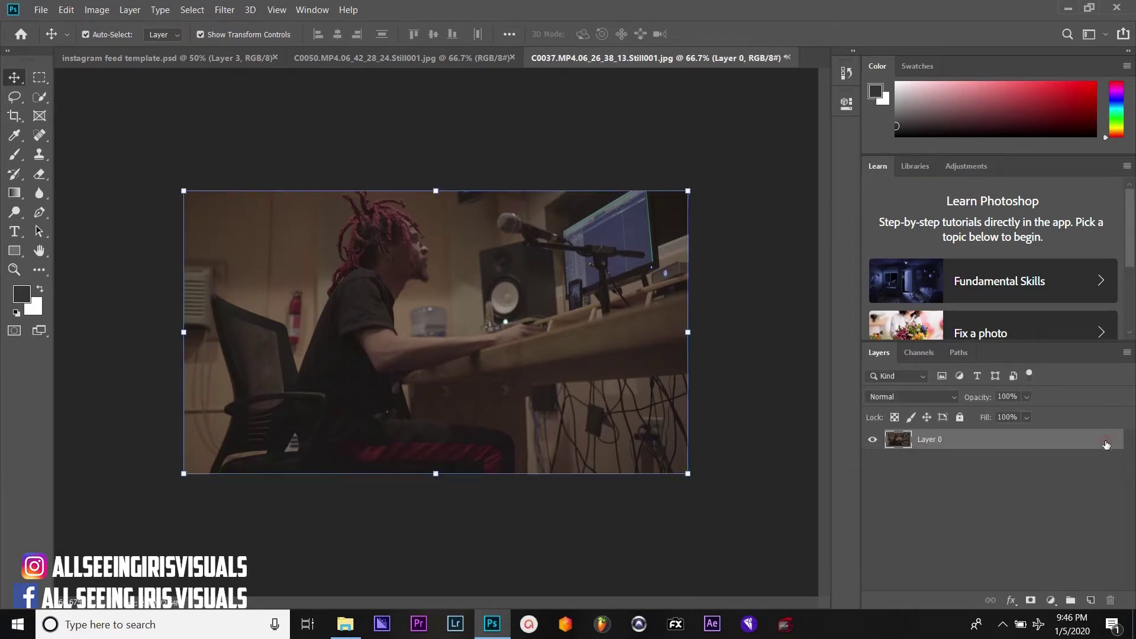
pyautogui.doubleClick(1036, 439)
pyautogui.click(862, 247)
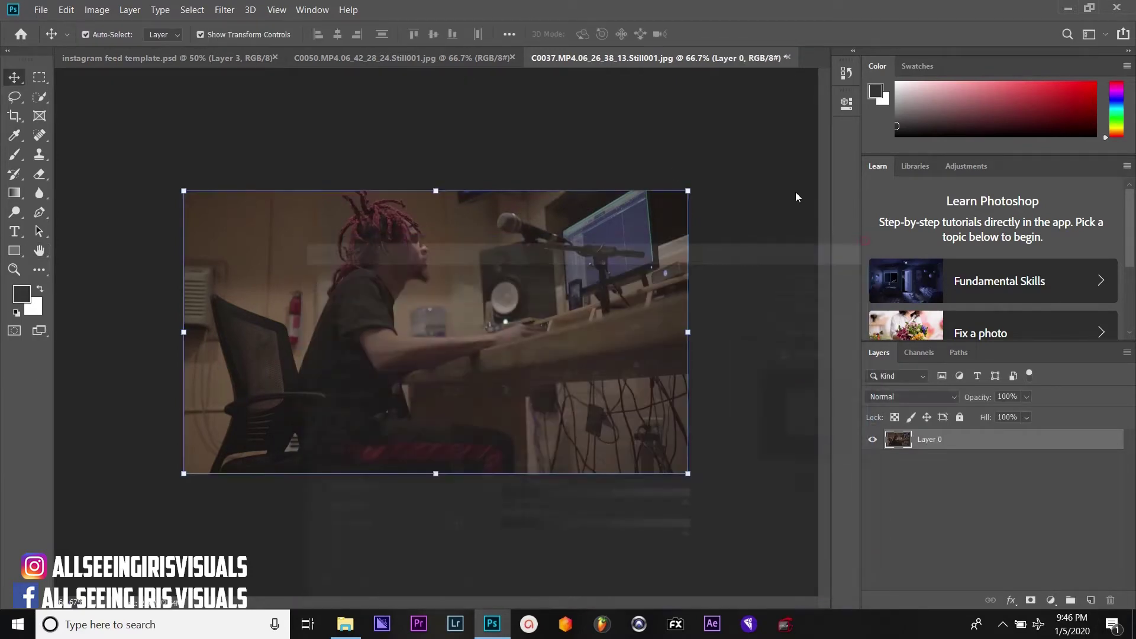
# Unlock the C0050 still's Background too and float it in its own window
pyautogui.click(468, 58)
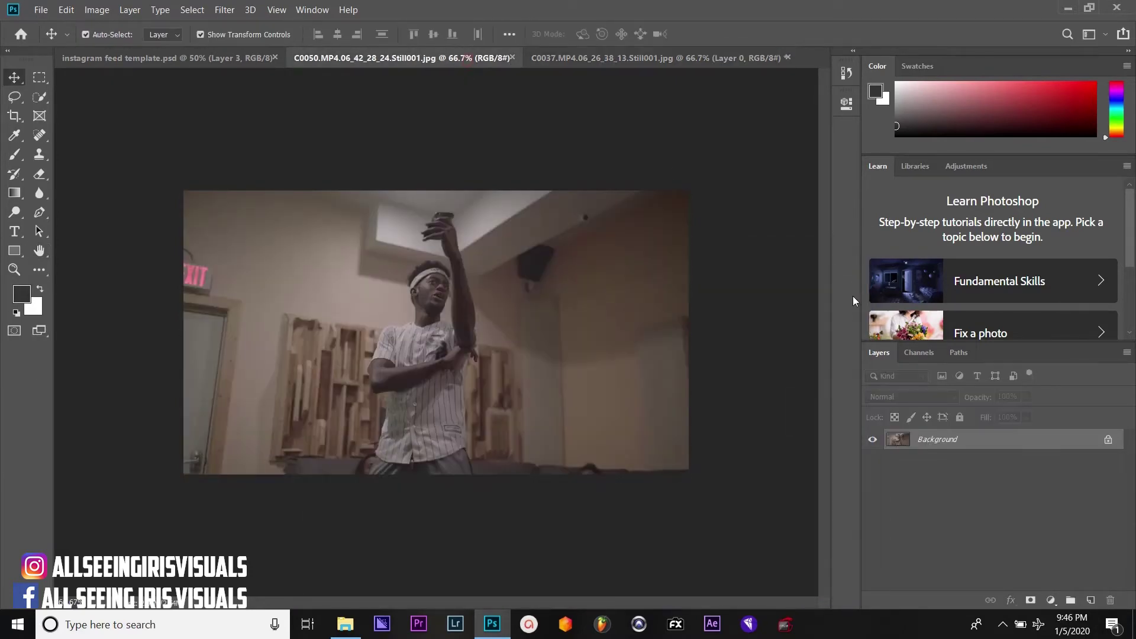
pyautogui.click(1106, 438)
pyautogui.press('h')
pyautogui.doubleClick(1035, 439)
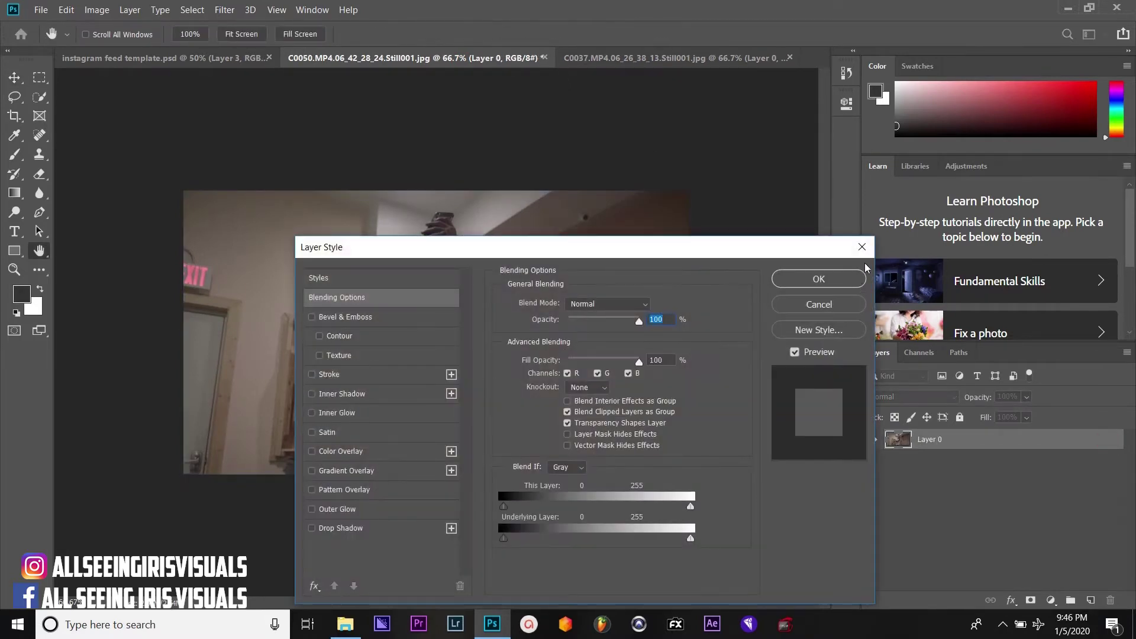
pyautogui.click(862, 246)
pyautogui.press('v')
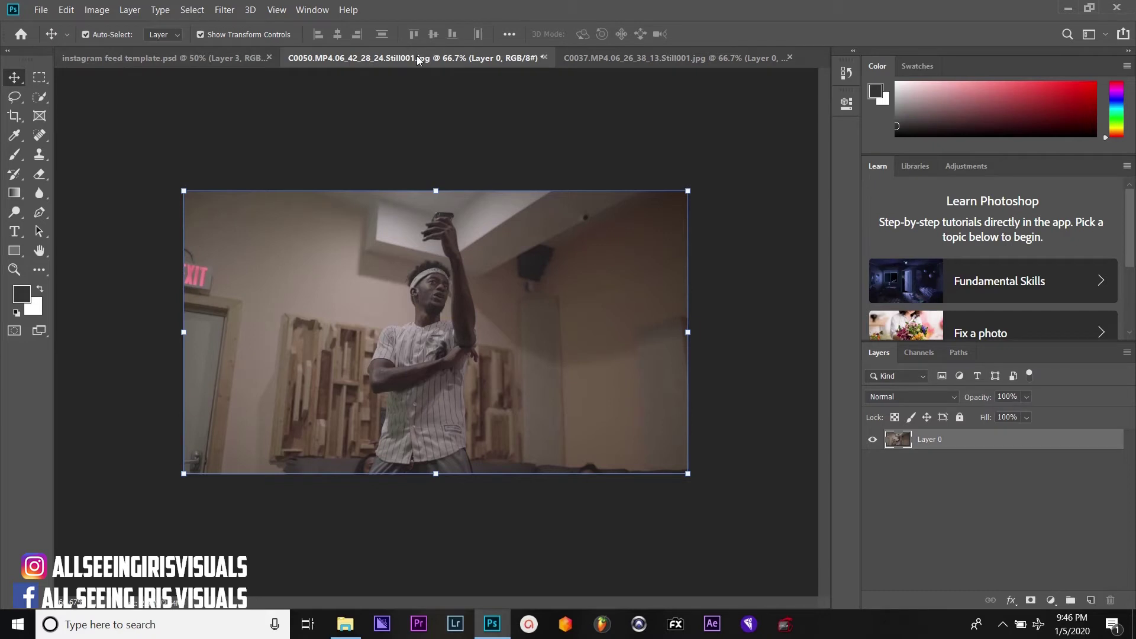
pyautogui.moveTo(418, 59); pyautogui.dragTo(444, 179)
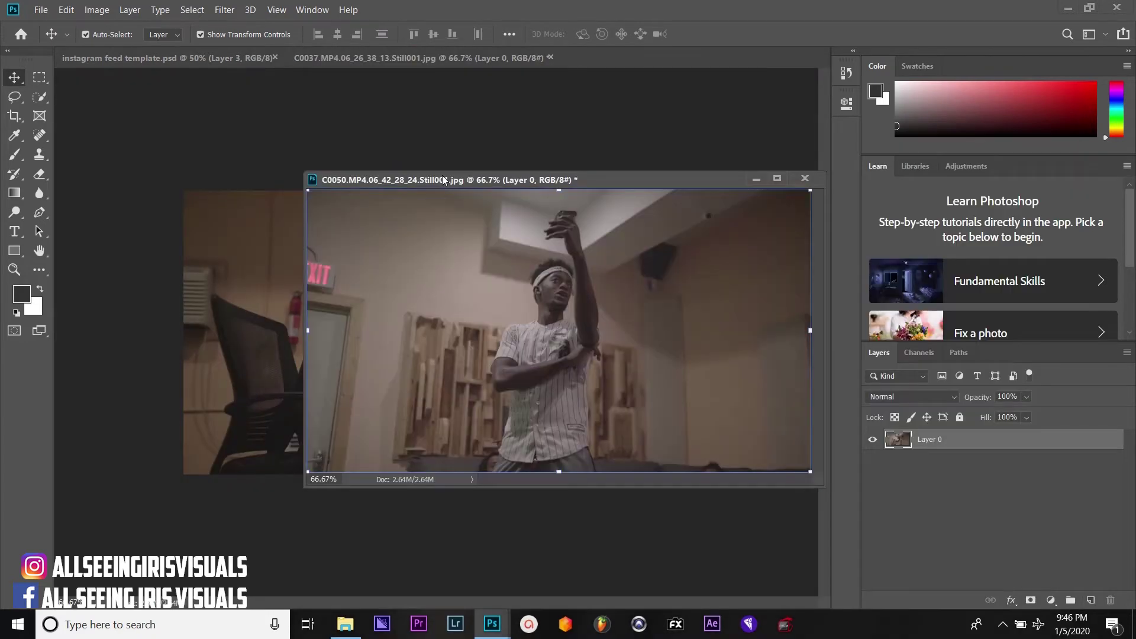
pyautogui.click(233, 58)
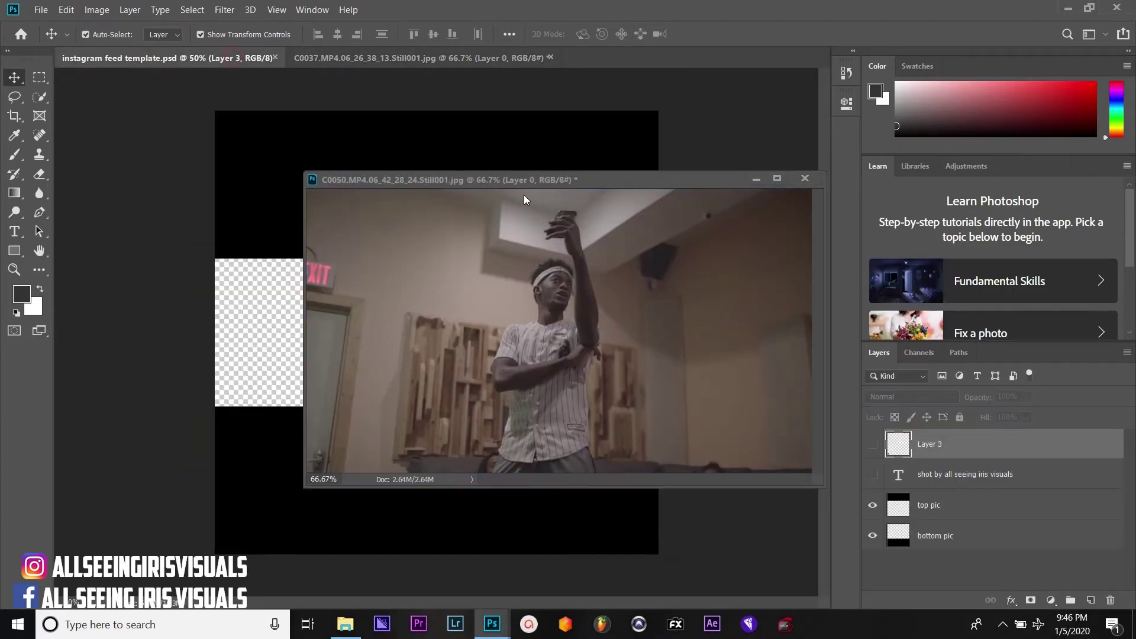
# Drag the C0050 studio photo from its floating window onto the feed template
pyautogui.moveTo(555, 183); pyautogui.dragTo(678, 237)
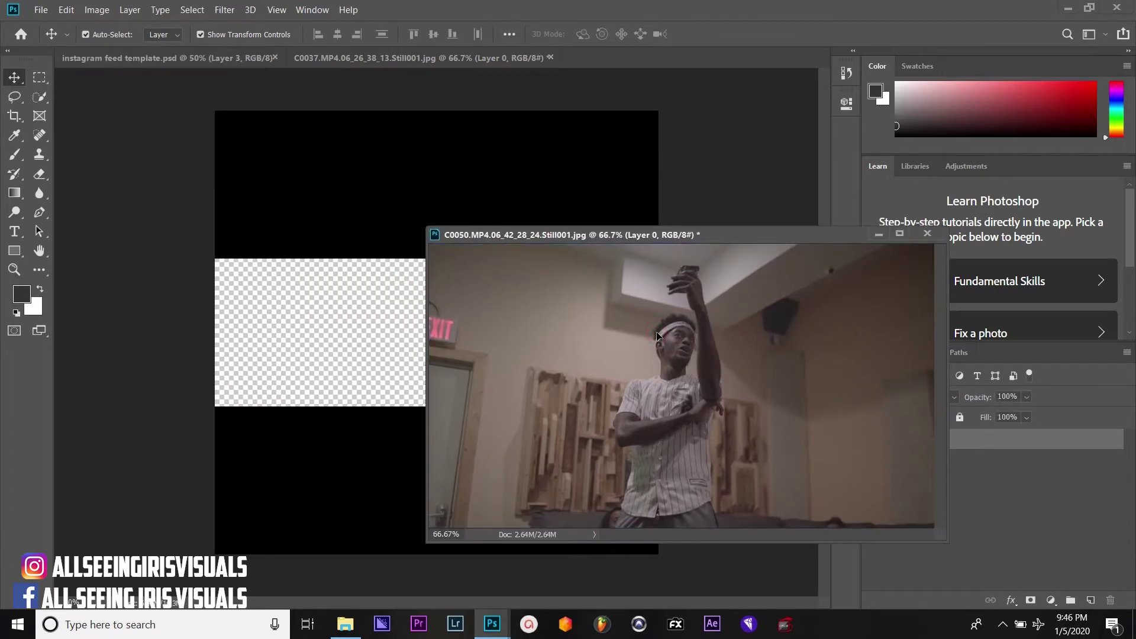
pyautogui.moveTo(657, 336); pyautogui.dragTo(346, 193)
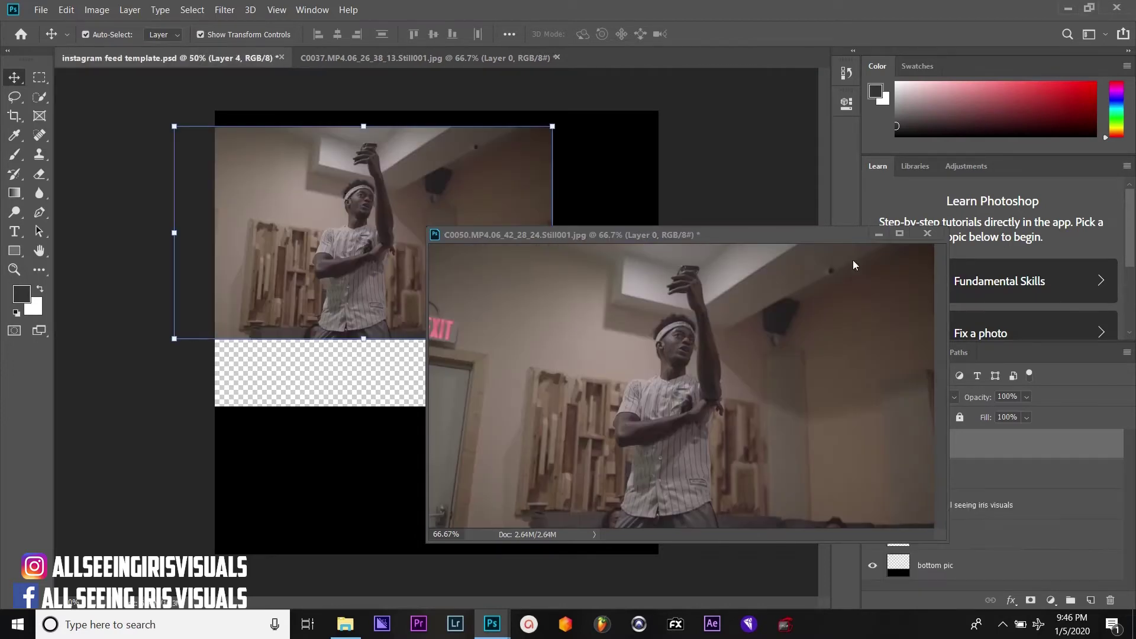
pyautogui.click(878, 236)
# Stretch the photo across the full canvas width at the top and set 55% opacity
pyautogui.moveTo(408, 222); pyautogui.dragTo(486, 204)
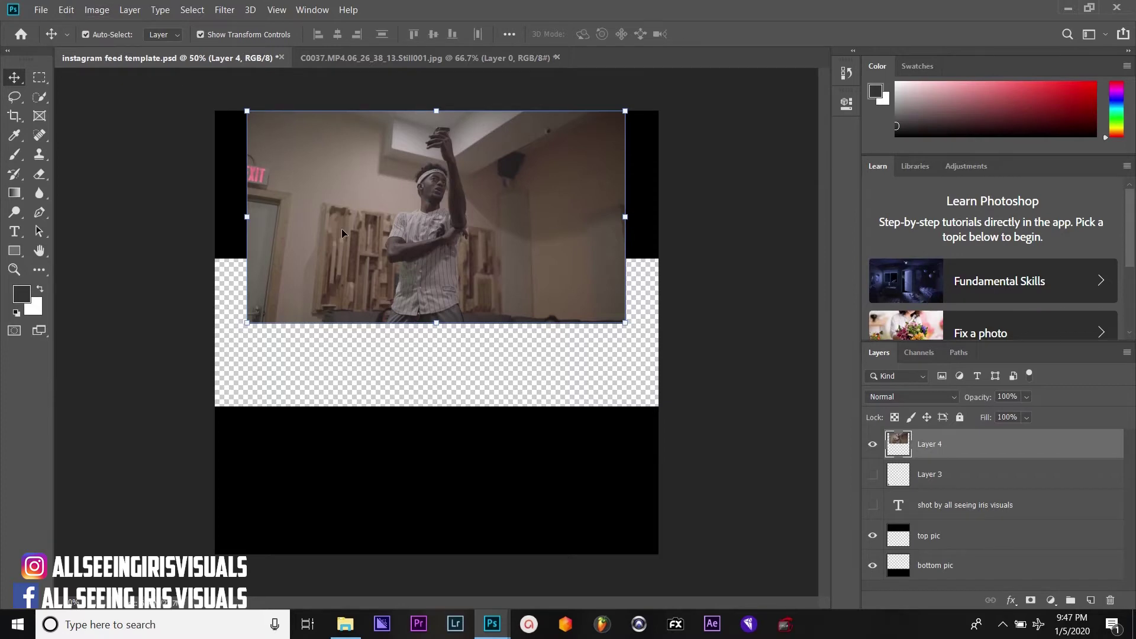
pyautogui.moveTo(396, 234)
pyautogui.mouseDown()
pyautogui.moveTo(384, 232)
pyautogui.moveTo(410, 233)
pyautogui.moveTo(397, 233)
pyautogui.mouseUp()
pyautogui.moveTo(247, 327); pyautogui.dragTo(261, 347)
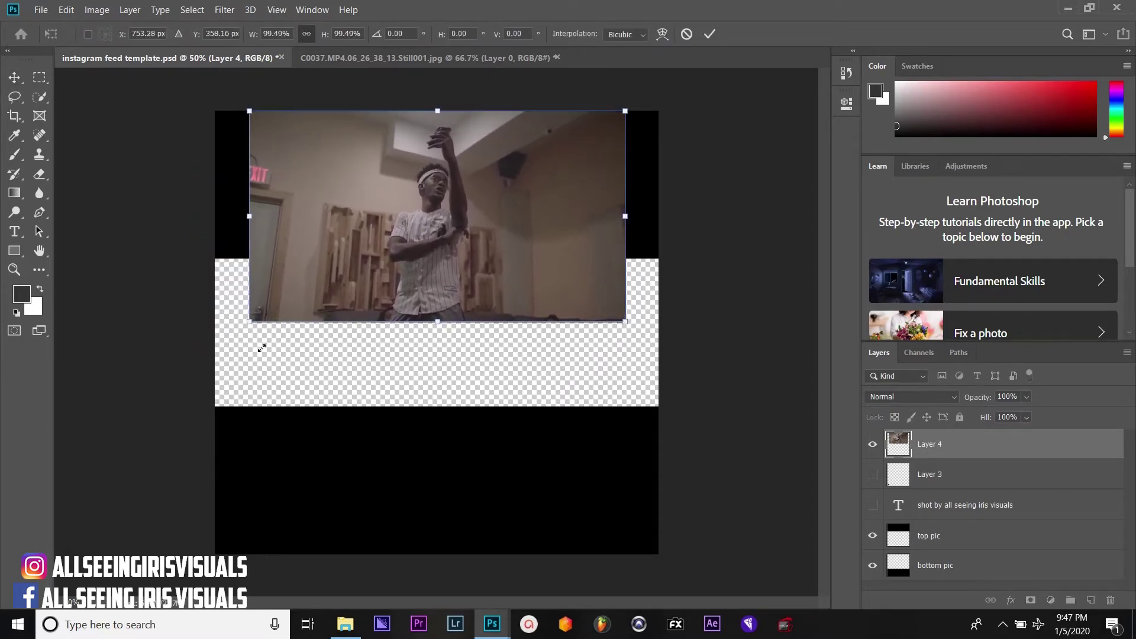
pyautogui.click(17, 78)
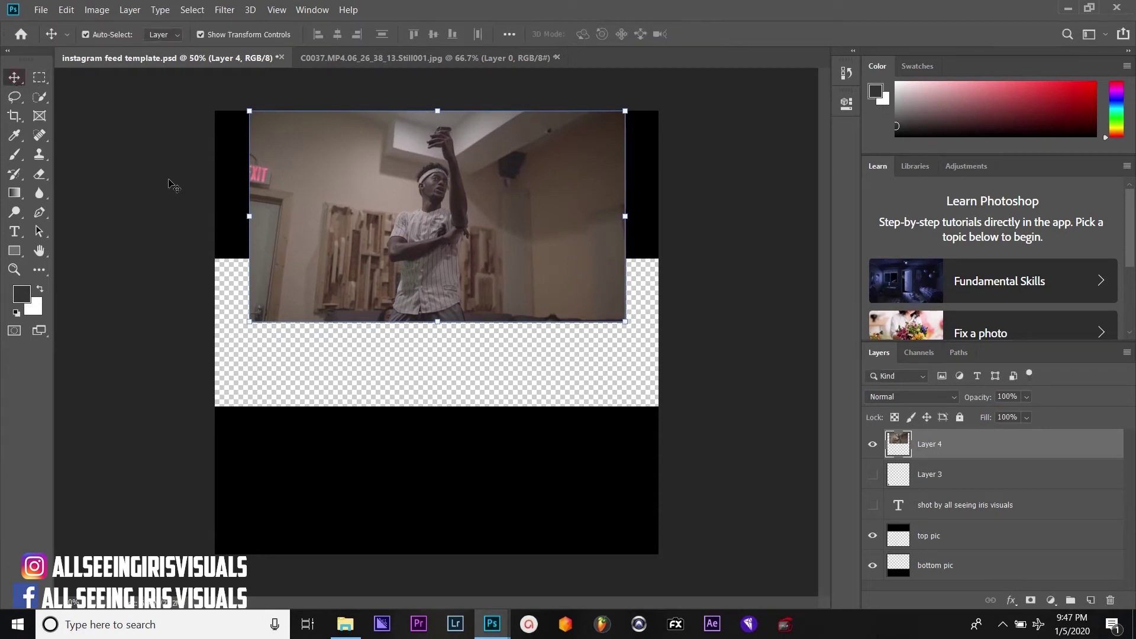
pyautogui.hotkey('ctrl', 'z')
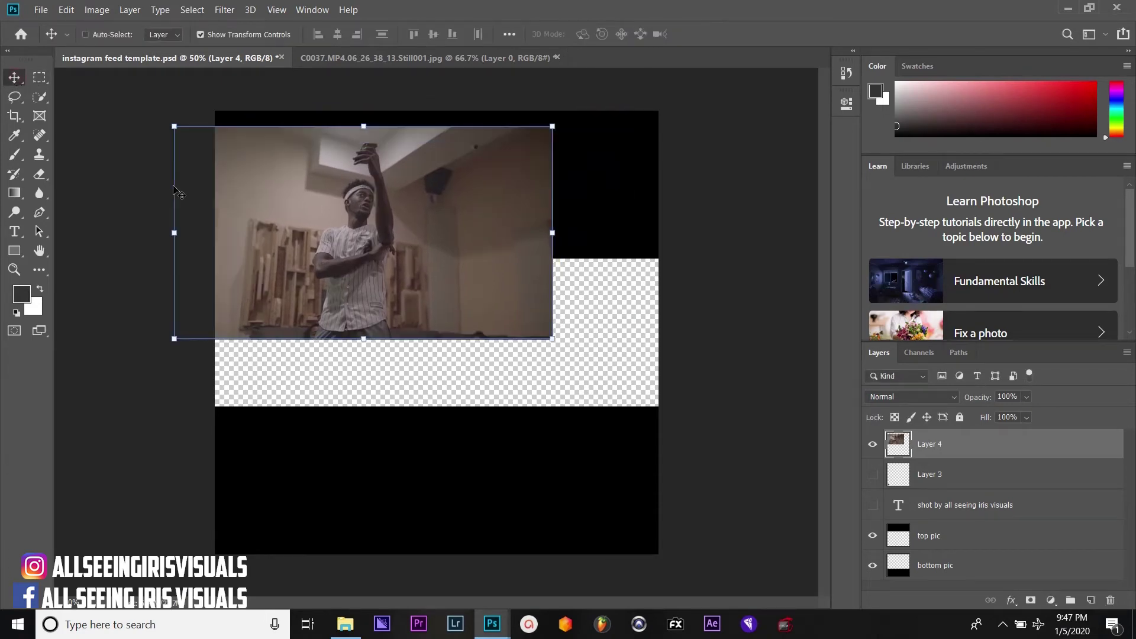
pyautogui.moveTo(351, 190); pyautogui.dragTo(425, 176)
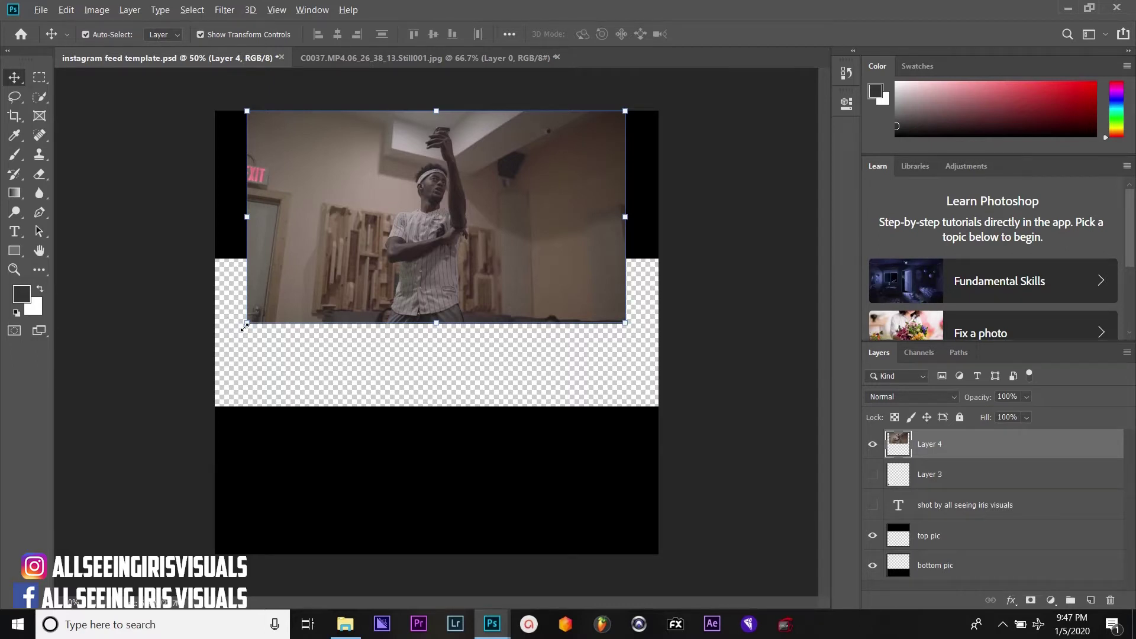
pyautogui.moveTo(245, 327); pyautogui.dragTo(217, 356)
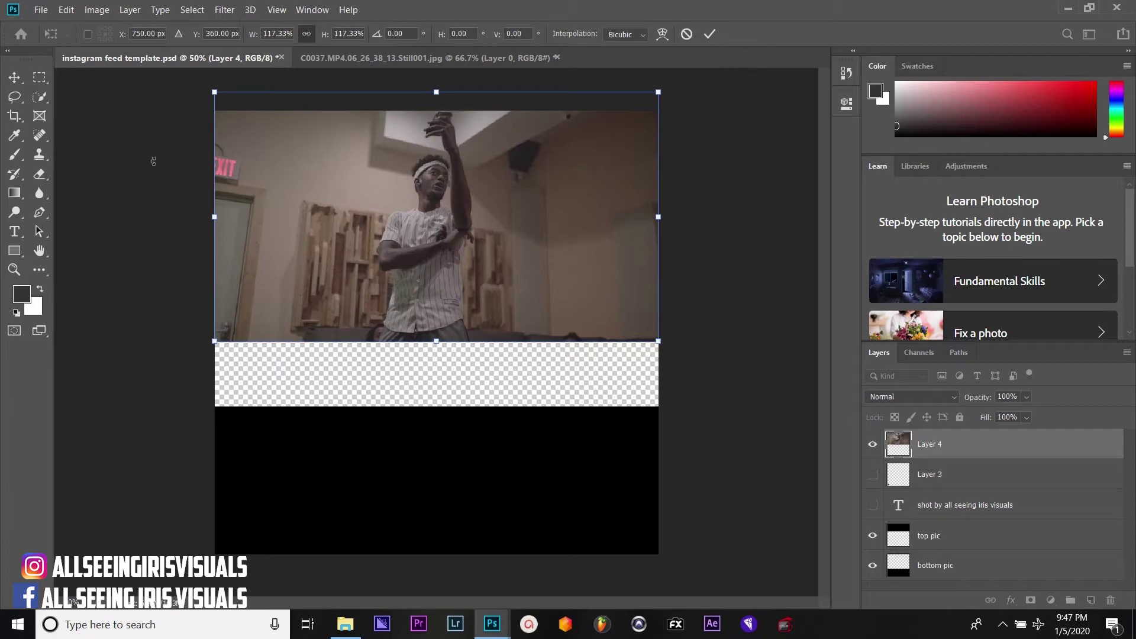
pyautogui.click(15, 77)
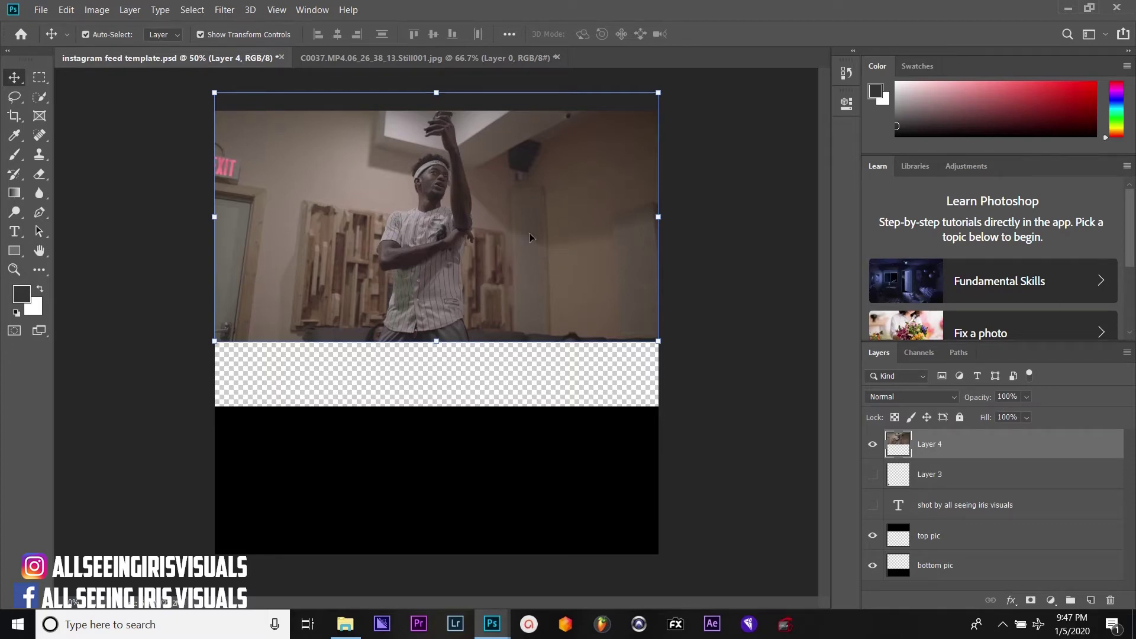
pyautogui.click(1026, 397)
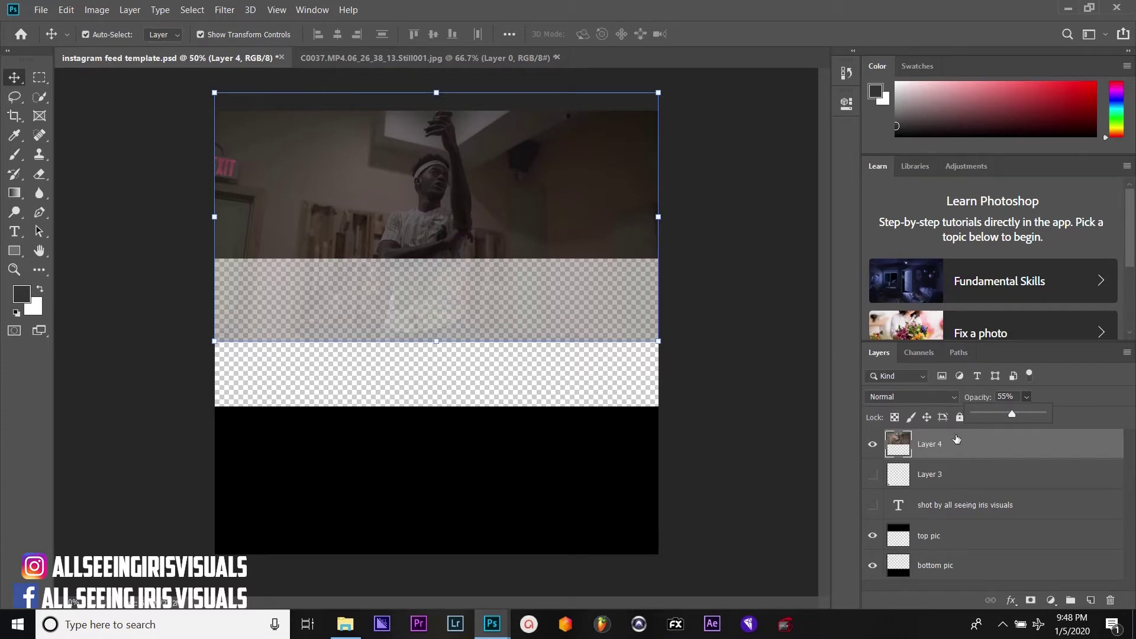
# Move the photo layer above top pic and delete everything outside the top pic area
pyautogui.moveTo(957, 438); pyautogui.dragTo(942, 519)
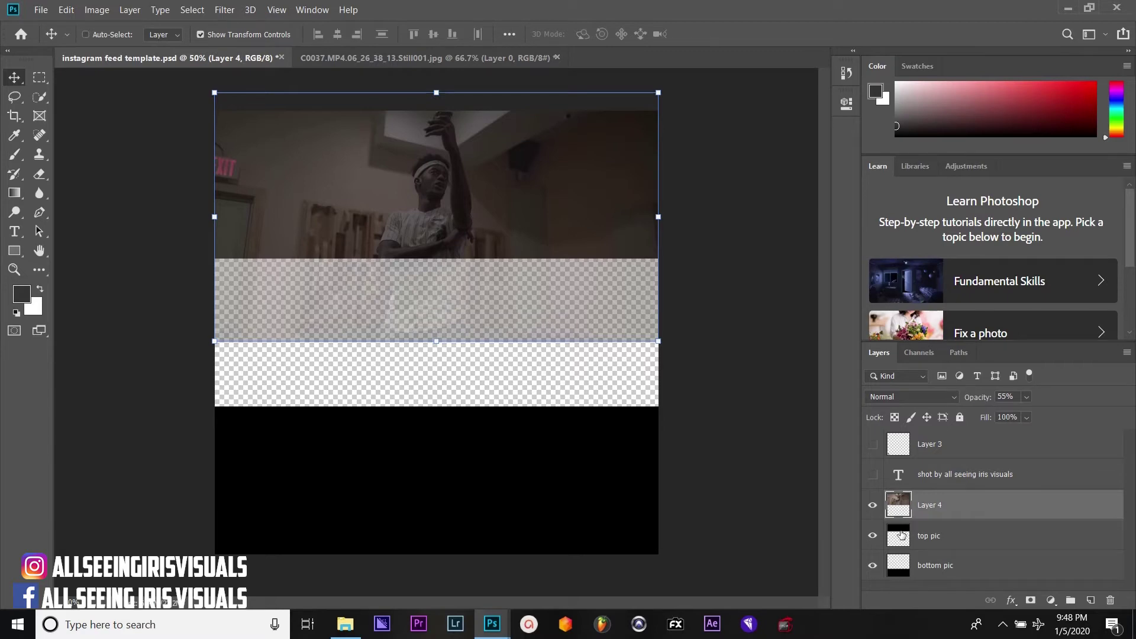
pyautogui.moveTo(918, 510); pyautogui.dragTo(899, 533)
pyautogui.keyDown('ctrl'); pyautogui.click(900, 534); pyautogui.keyUp('ctrl')
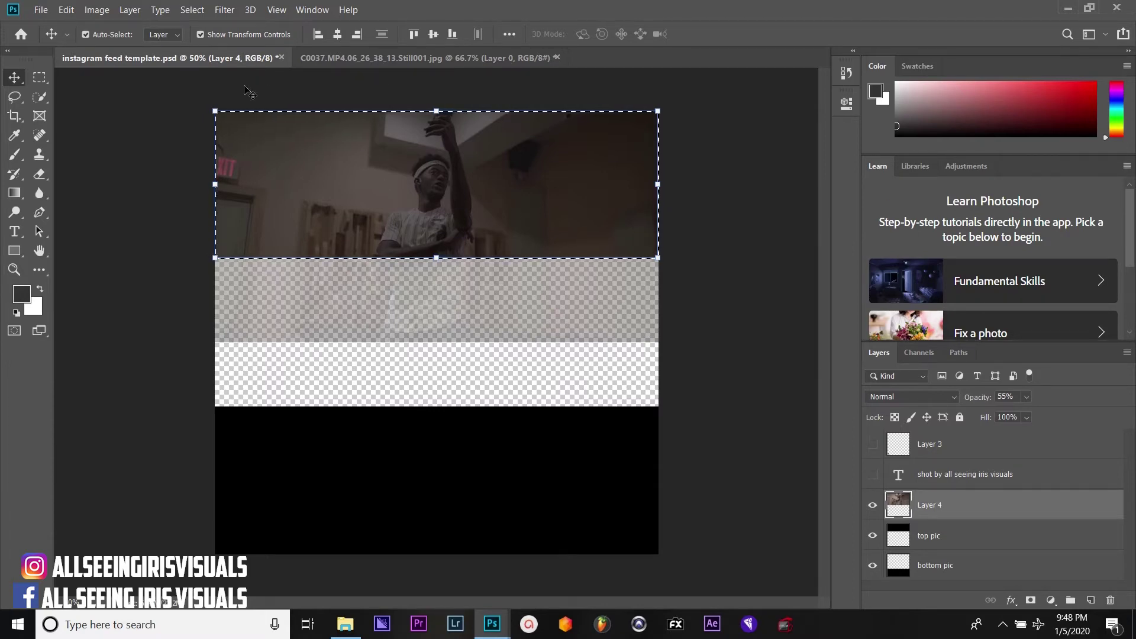
pyautogui.click(194, 13)
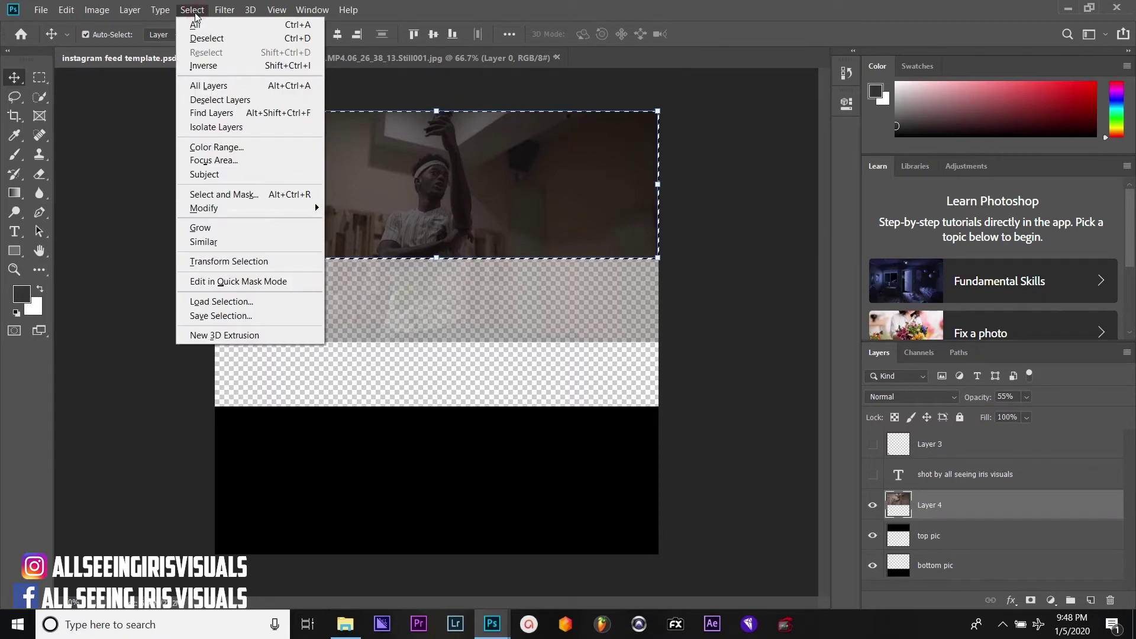
pyautogui.click(215, 66)
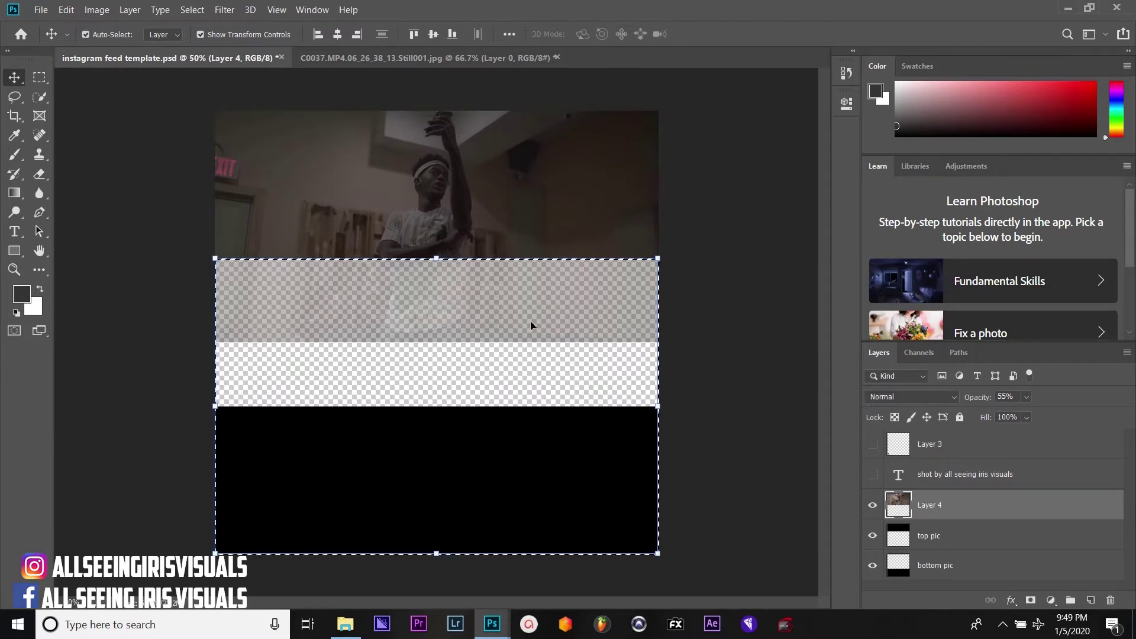
pyautogui.press('Delete')
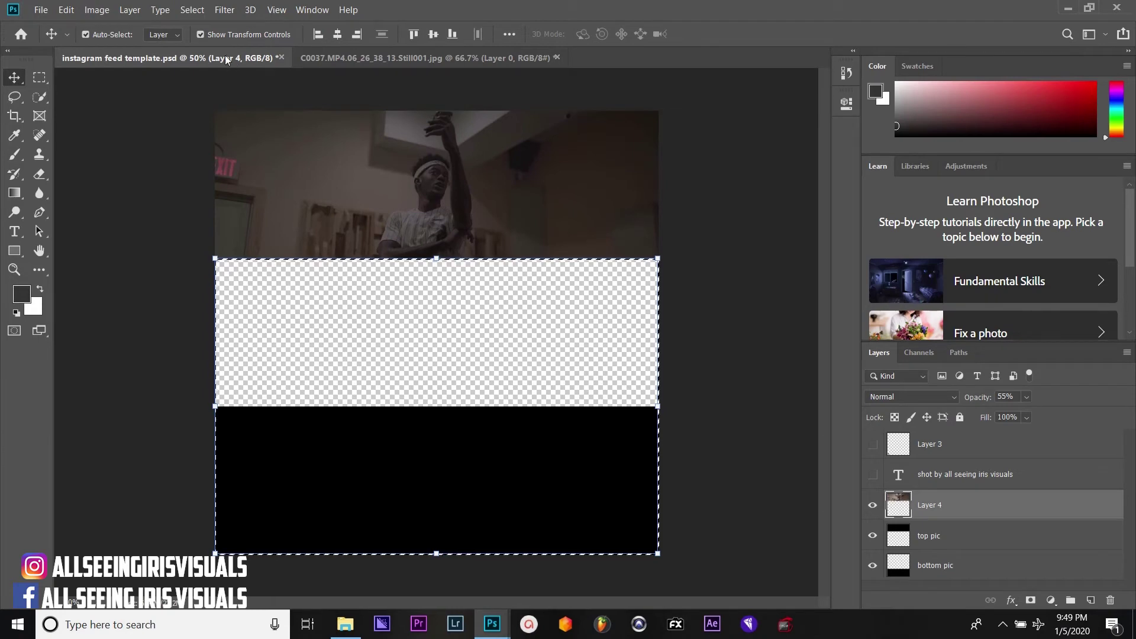
# Deselect and restore the photo layer to 100% opacity
pyautogui.click(193, 11)
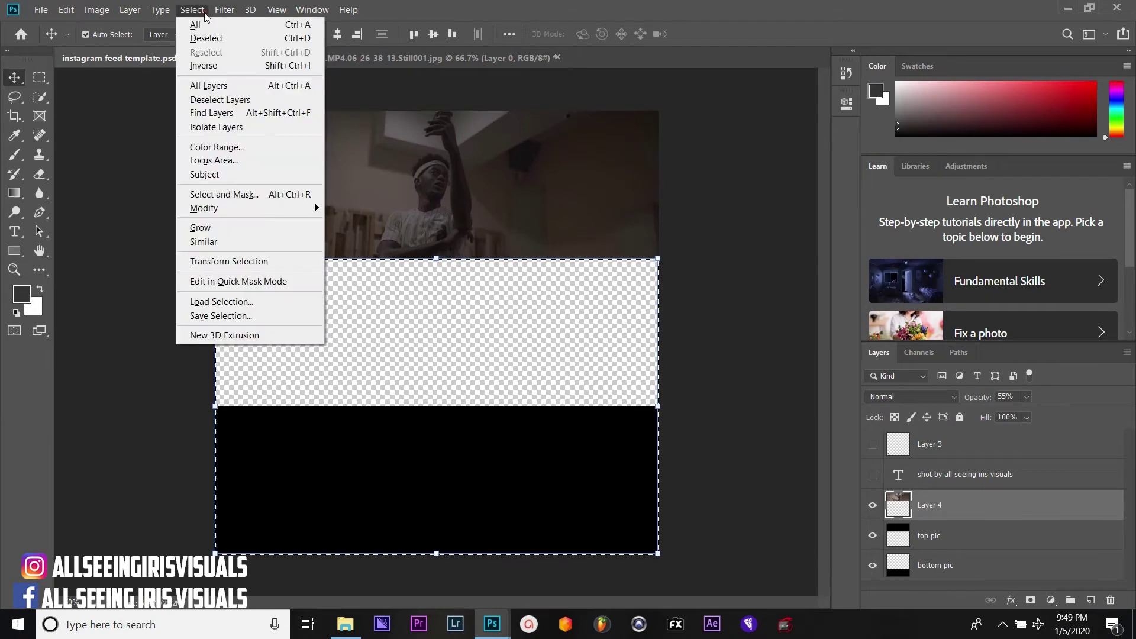
pyautogui.click(220, 38)
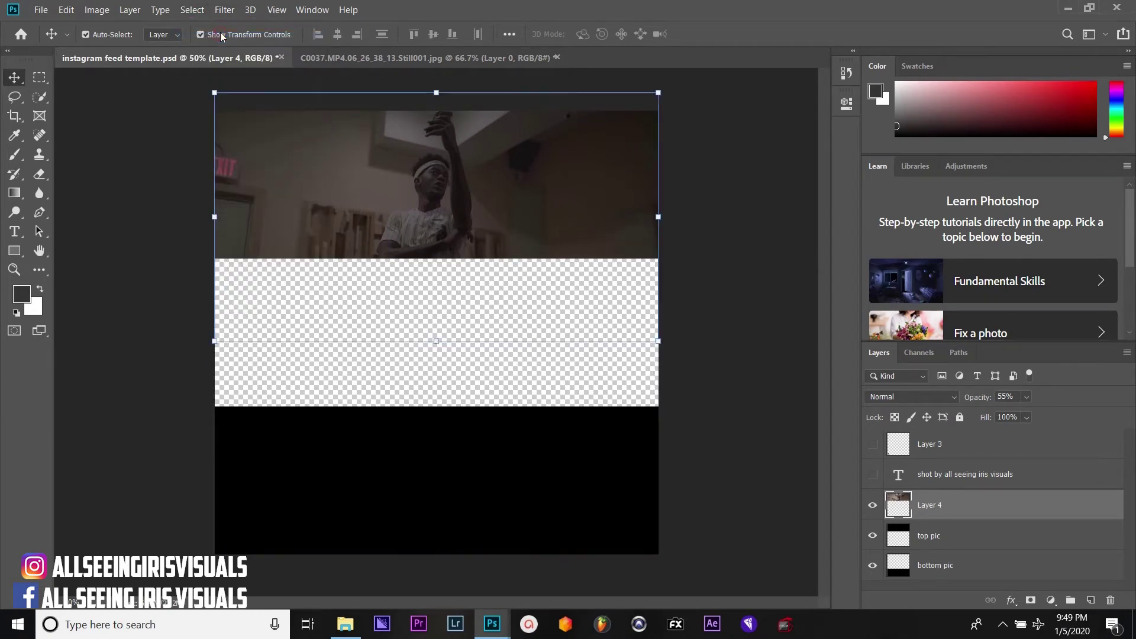
pyautogui.click(1026, 398)
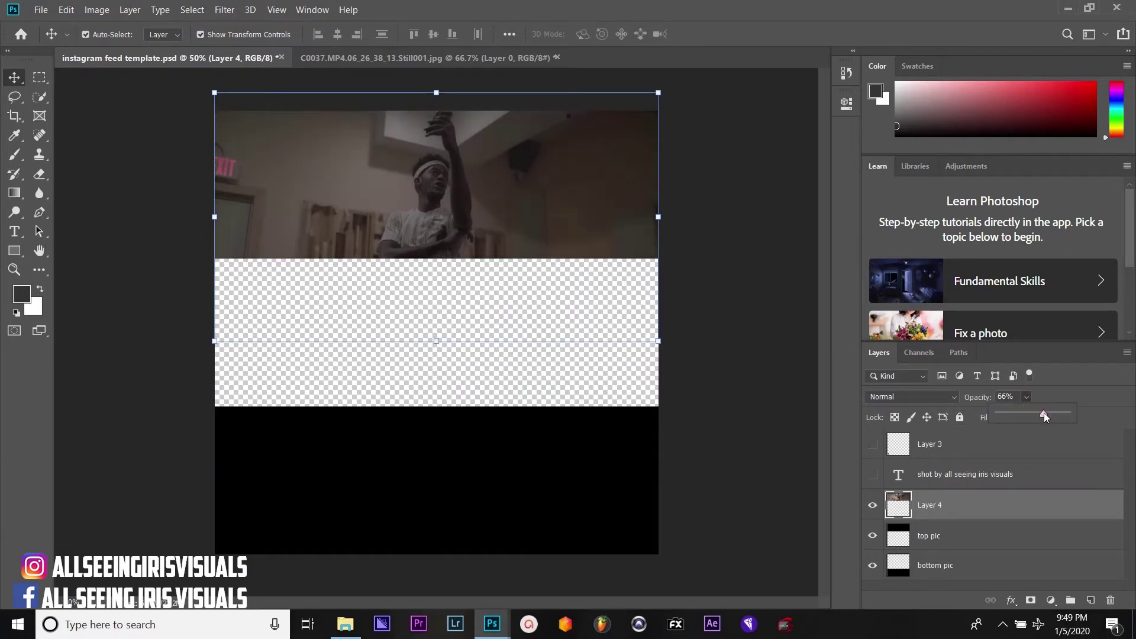
pyautogui.moveTo(1044, 414); pyautogui.dragTo(1088, 418)
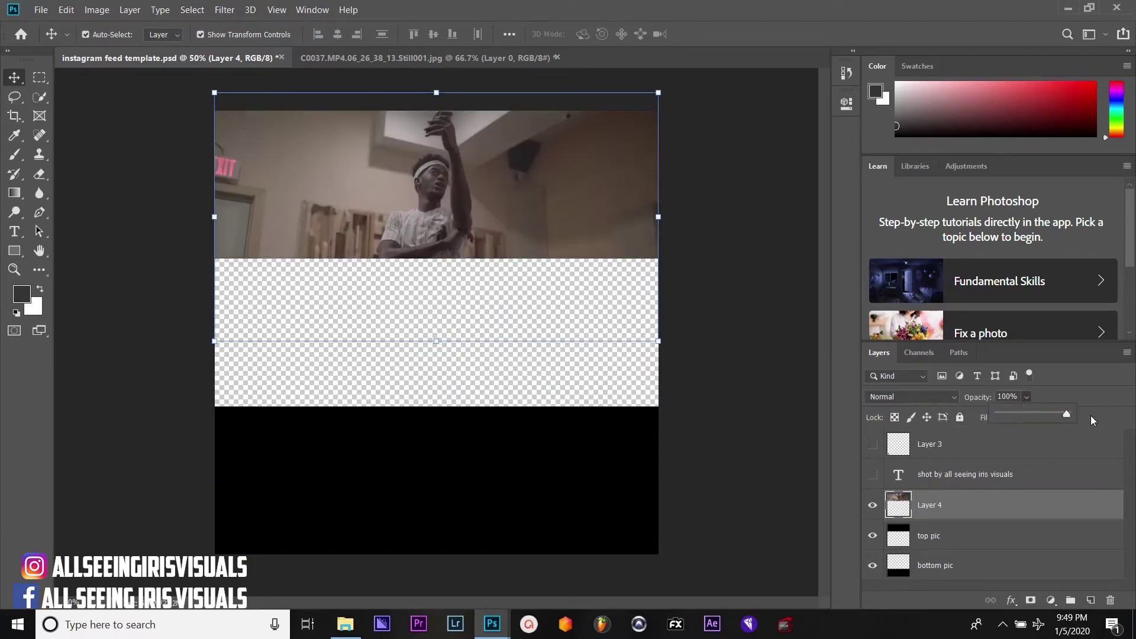
pyautogui.click(1090, 413)
pyautogui.click(715, 245)
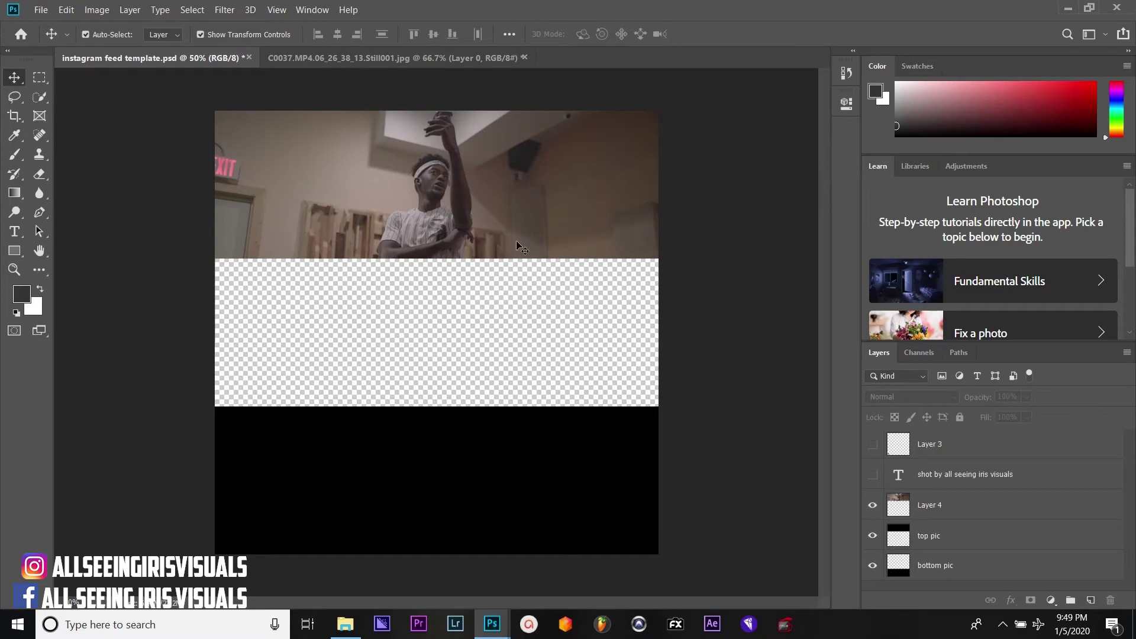
# Float the C0037 still and copy its photo onto the feed template
pyautogui.moveTo(365, 63); pyautogui.dragTo(373, 157)
pyautogui.moveTo(436, 235); pyautogui.dragTo(418, 471)
pyautogui.click(714, 147)
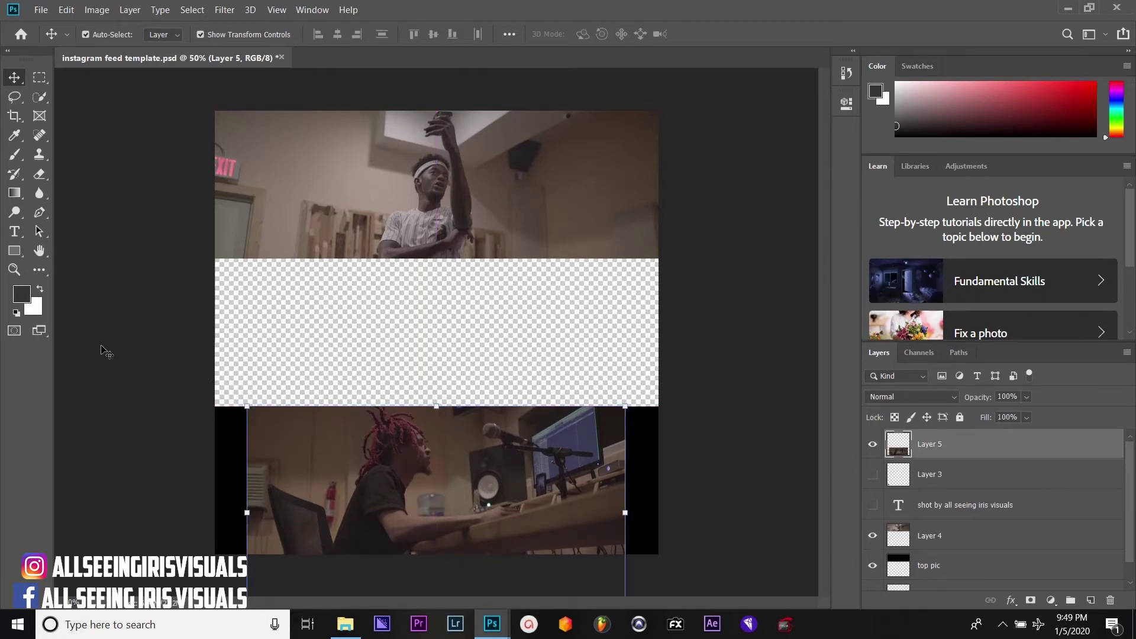
# Enlarge the C0037 photo to the canvas width and place Layer 5 just above bottom pic
pyautogui.click(15, 271)
pyautogui.rightClick(351, 361)
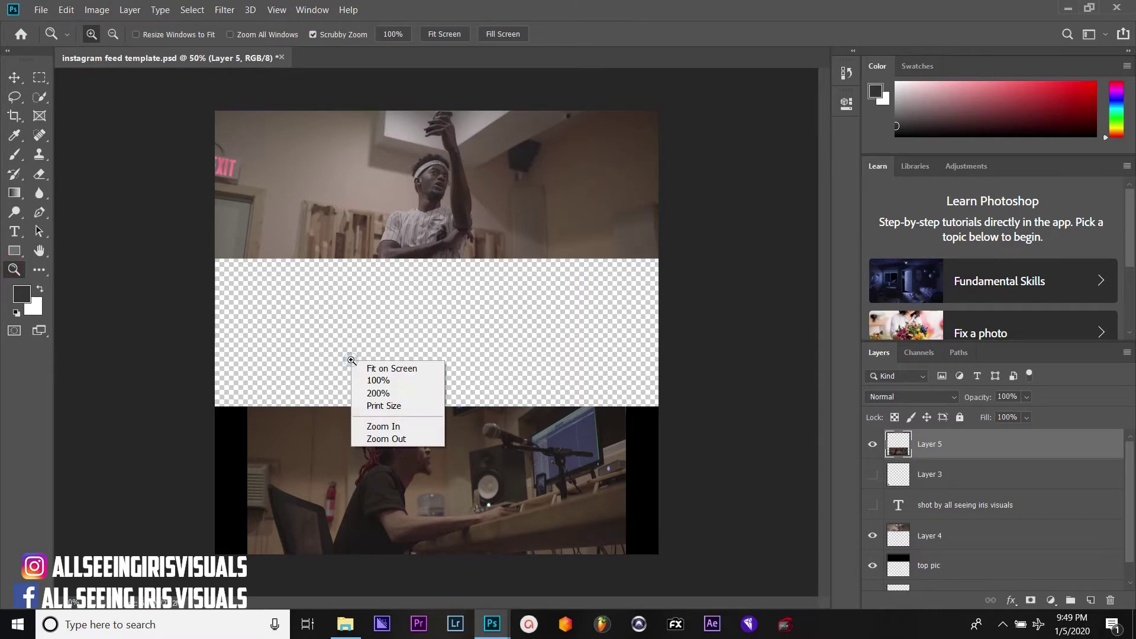
pyautogui.click(396, 439)
pyautogui.click(15, 78)
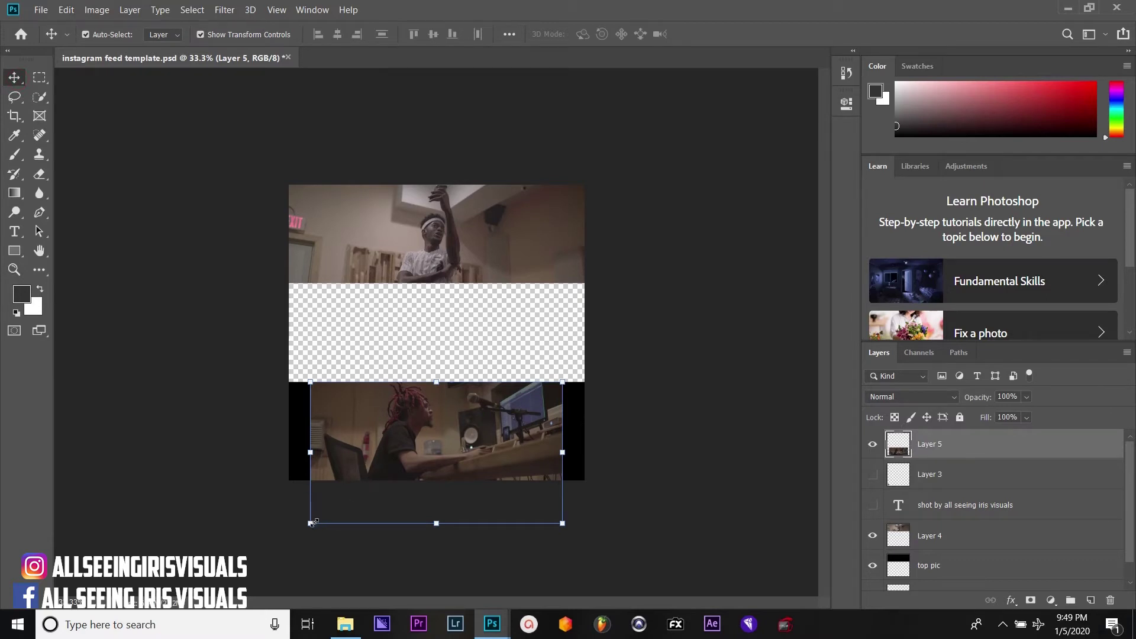
pyautogui.click(311, 524)
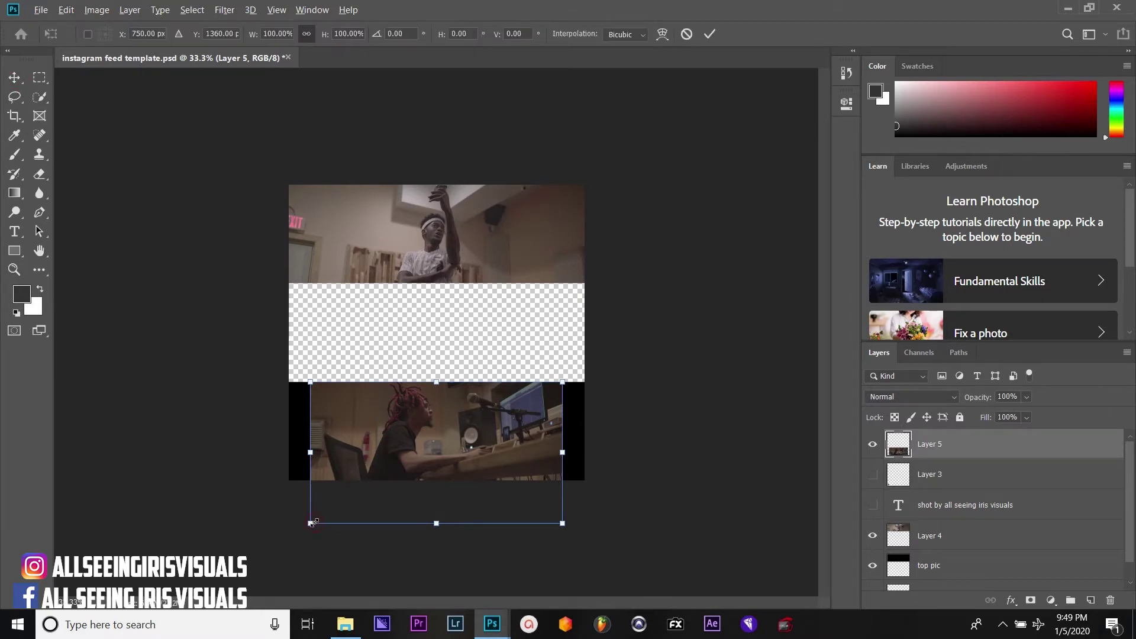
pyautogui.moveTo(311, 523); pyautogui.dragTo(288, 536)
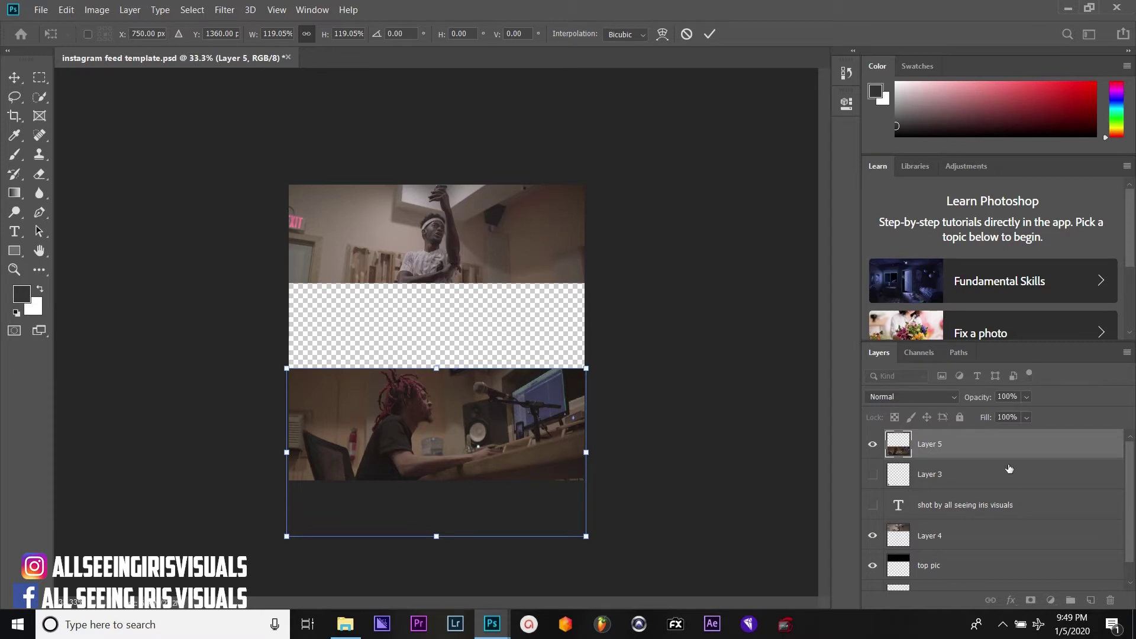
pyautogui.moveTo(950, 444); pyautogui.dragTo(949, 557)
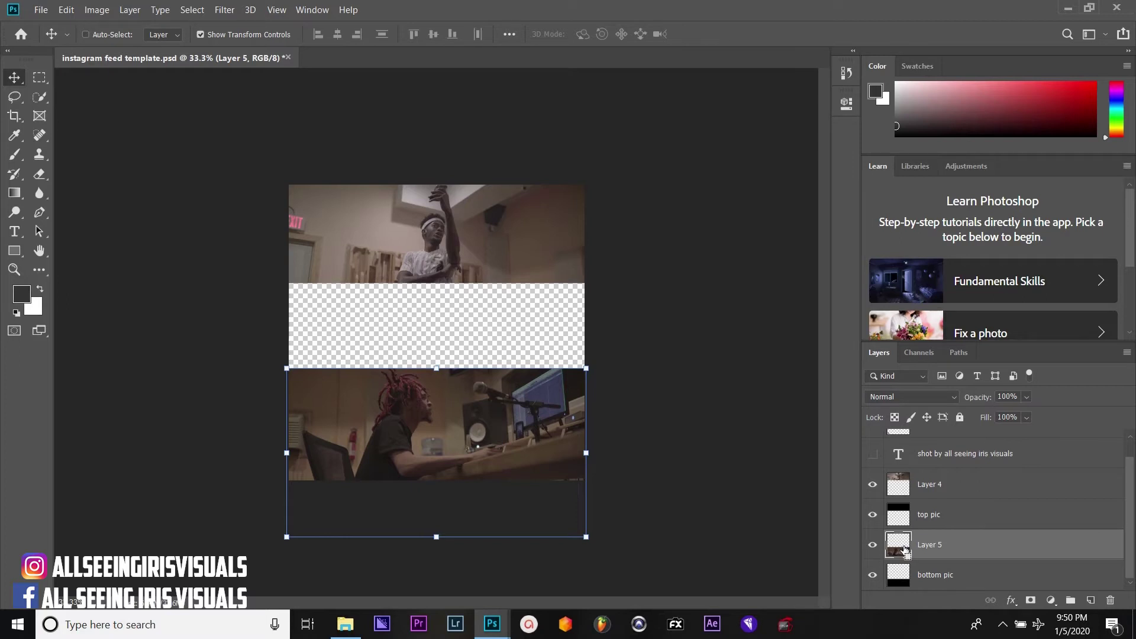
# Select the bottom pic area and lower the bottom photo's opacity
pyautogui.keyDown('ctrl'); pyautogui.click(900, 575); pyautogui.keyUp('ctrl')
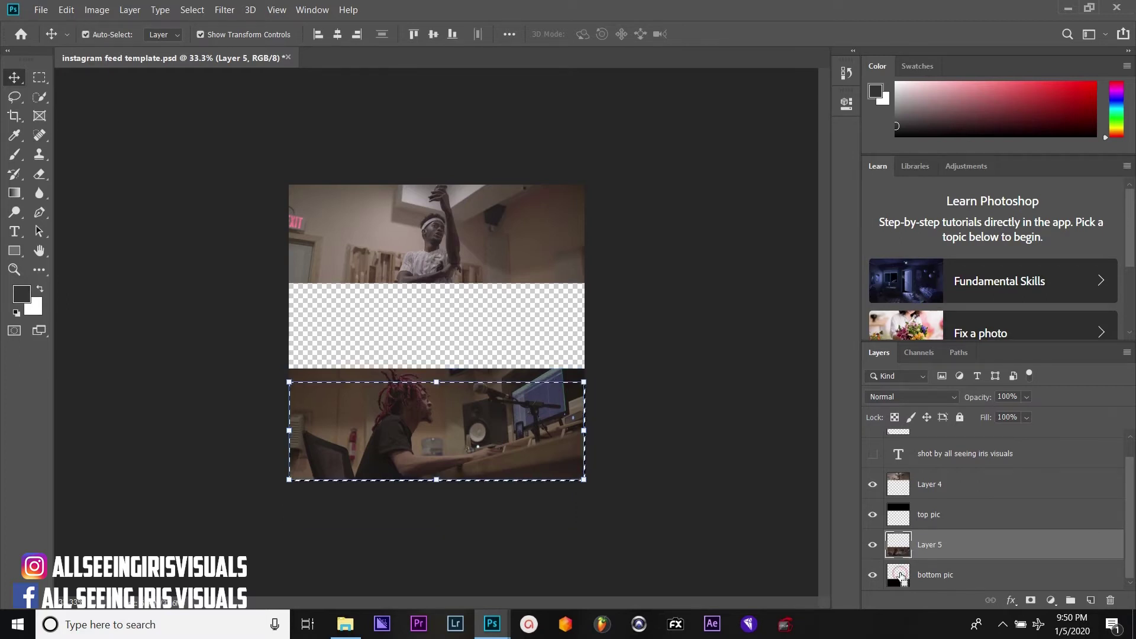
pyautogui.click(1026, 398)
pyautogui.click(1018, 414)
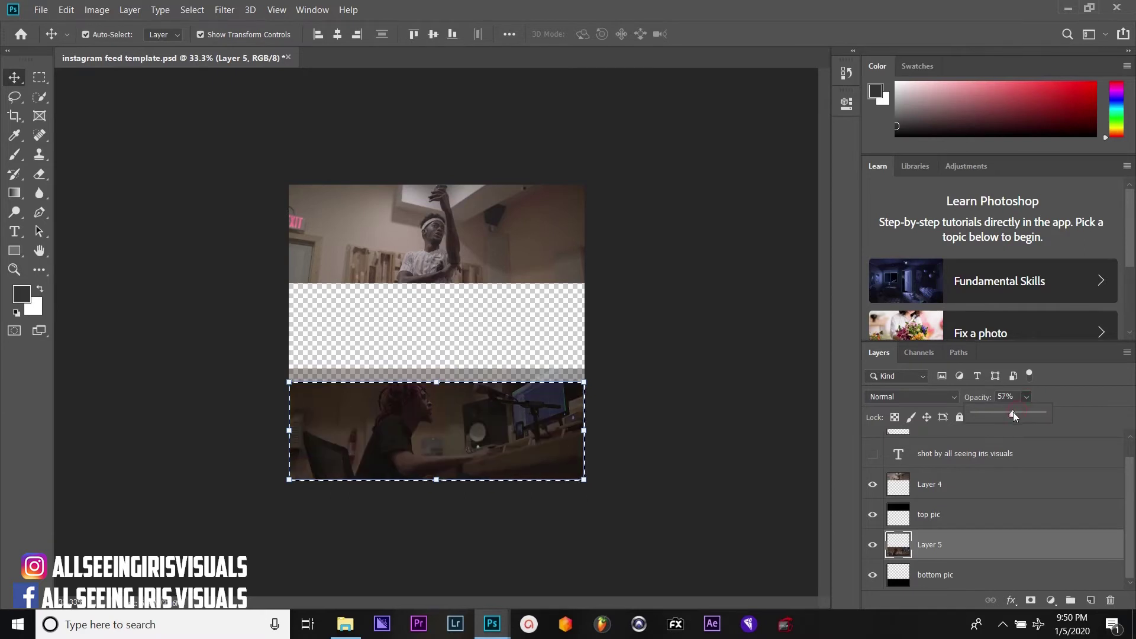
pyautogui.moveTo(1013, 415); pyautogui.dragTo(1029, 412)
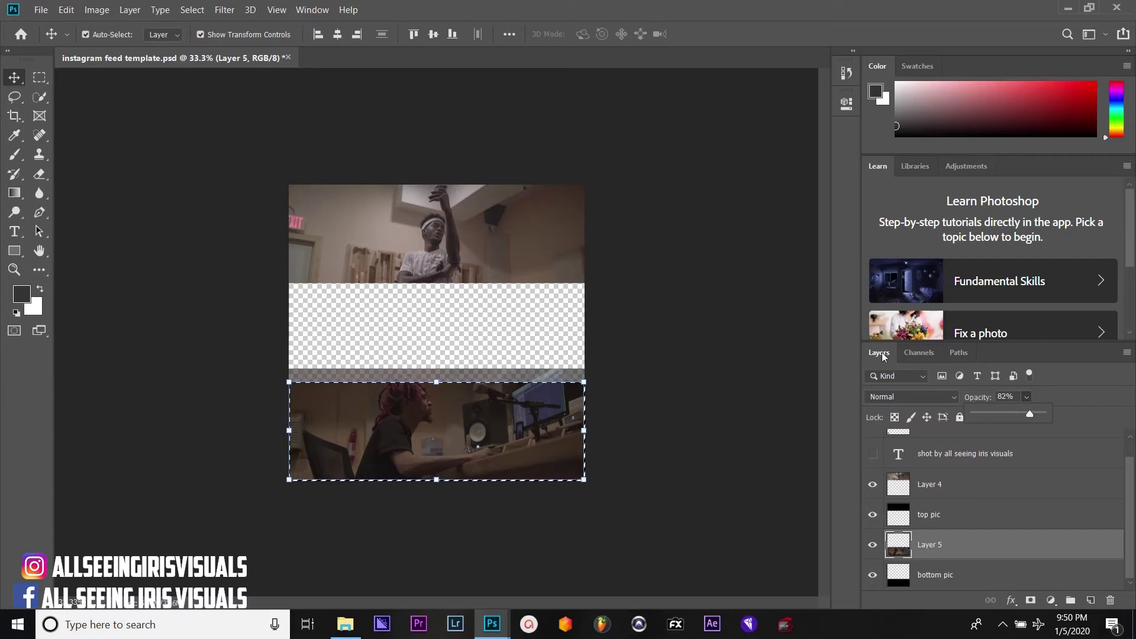
# Invert and clear the selection, then raise the bottom photo to 100% opacity
pyautogui.click(193, 10)
pyautogui.click(224, 65)
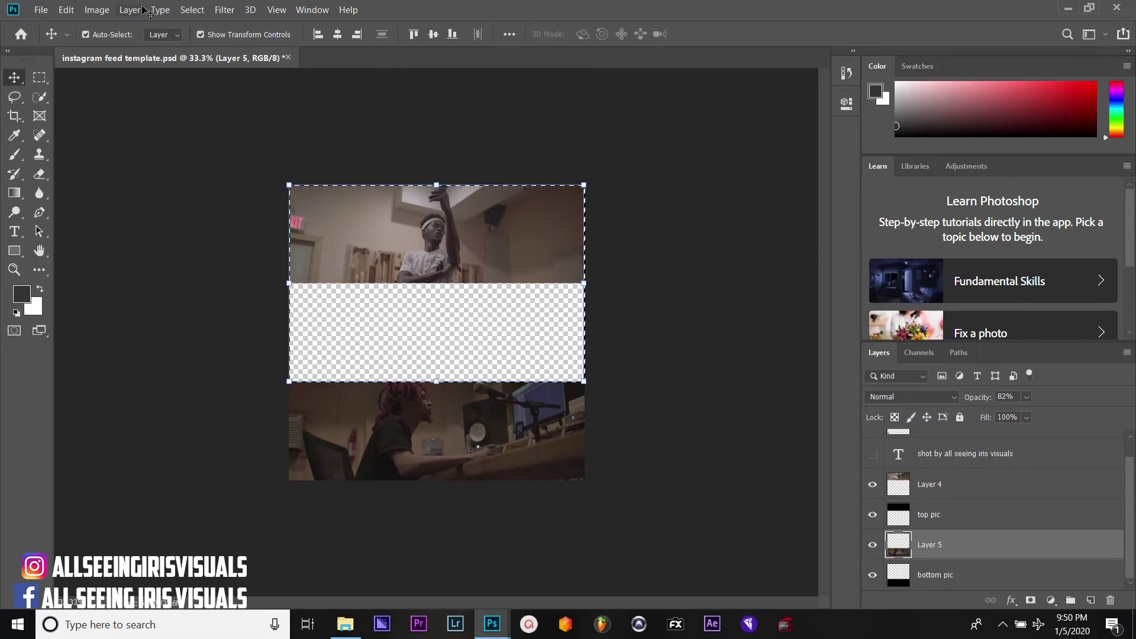
pyautogui.click(202, 11)
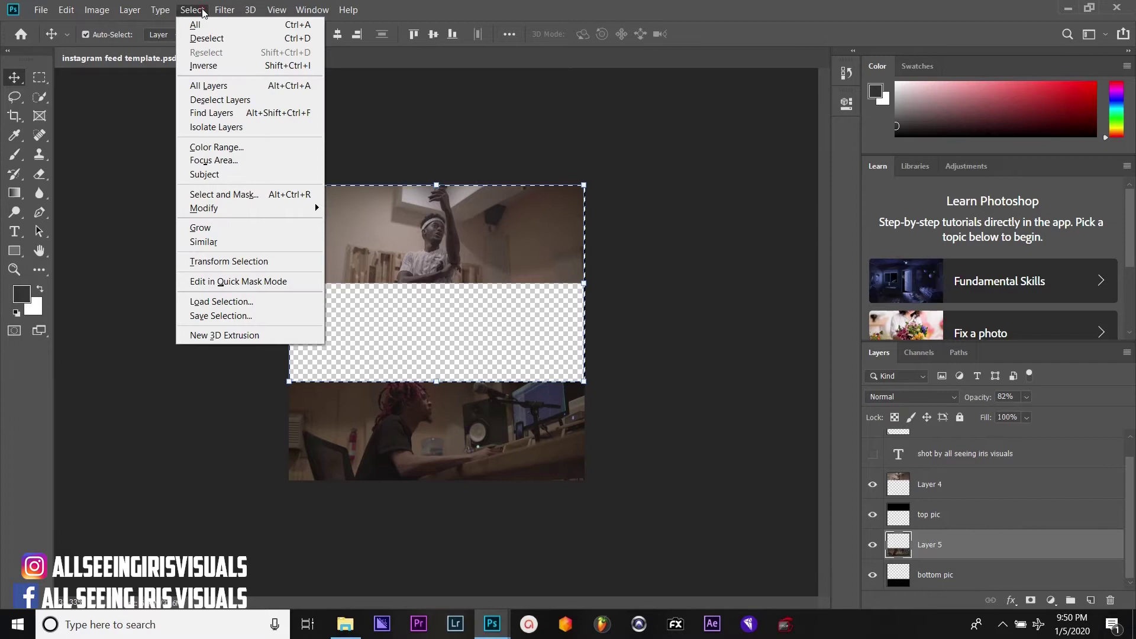
pyautogui.click(207, 39)
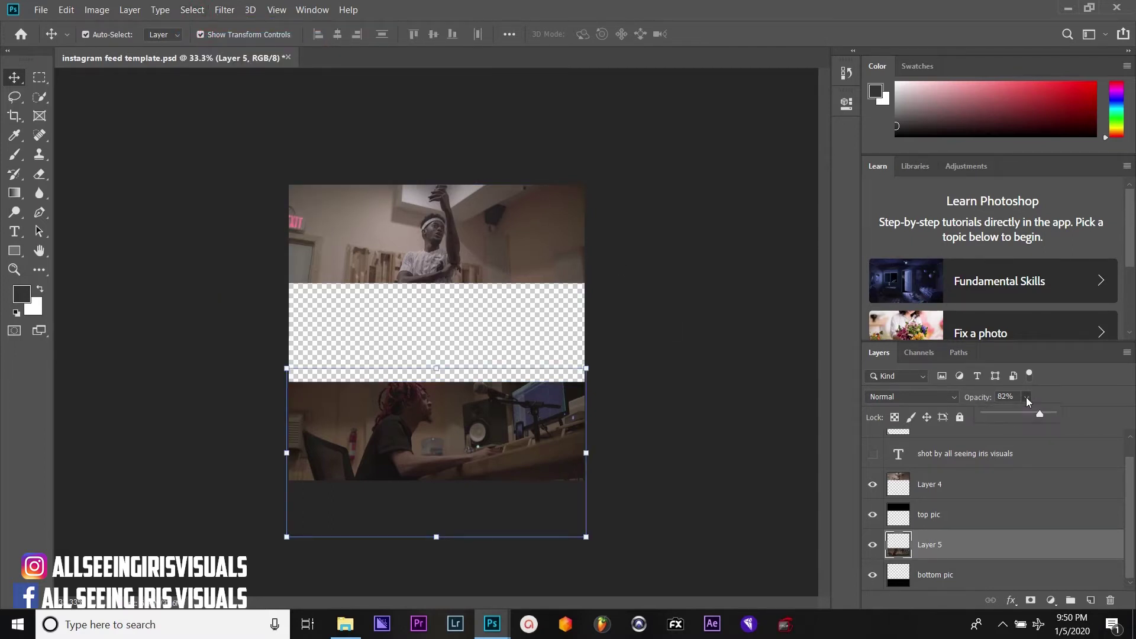
pyautogui.moveTo(1026, 397); pyautogui.dragTo(1071, 417)
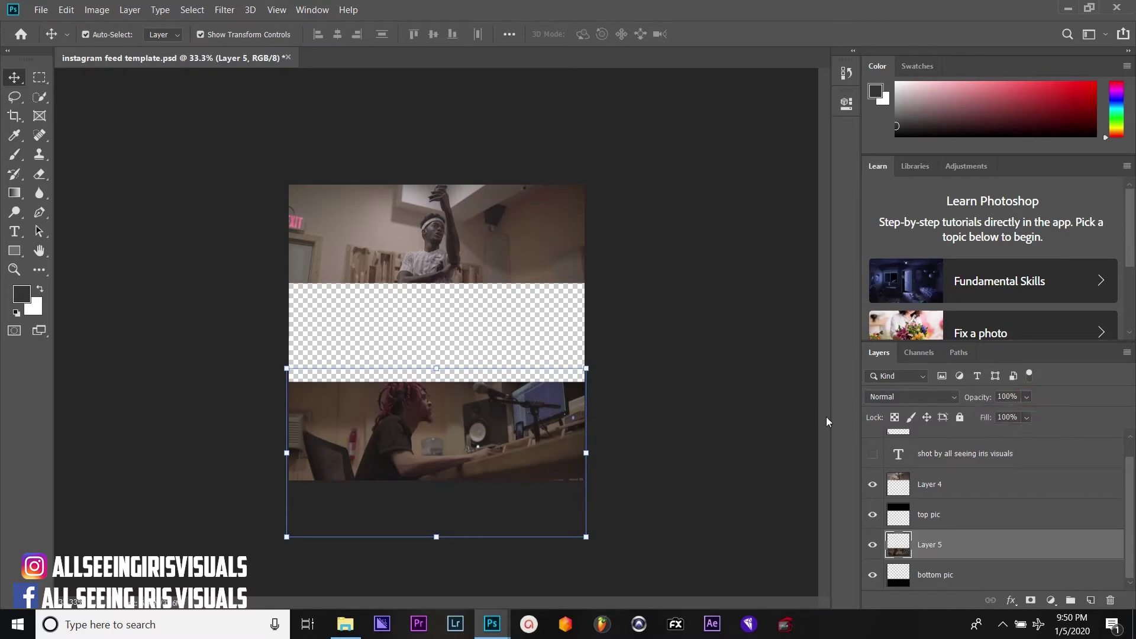
pyautogui.click(736, 411)
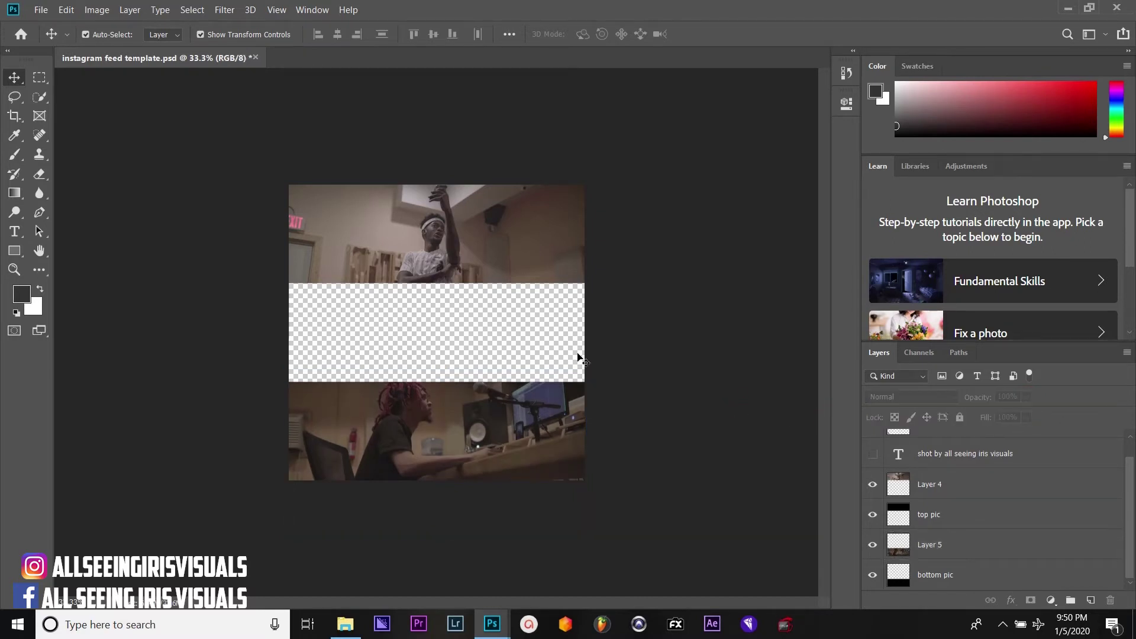
# Fit the document on screen and make the caption layer and Layer 3 visible
pyautogui.click(14, 270)
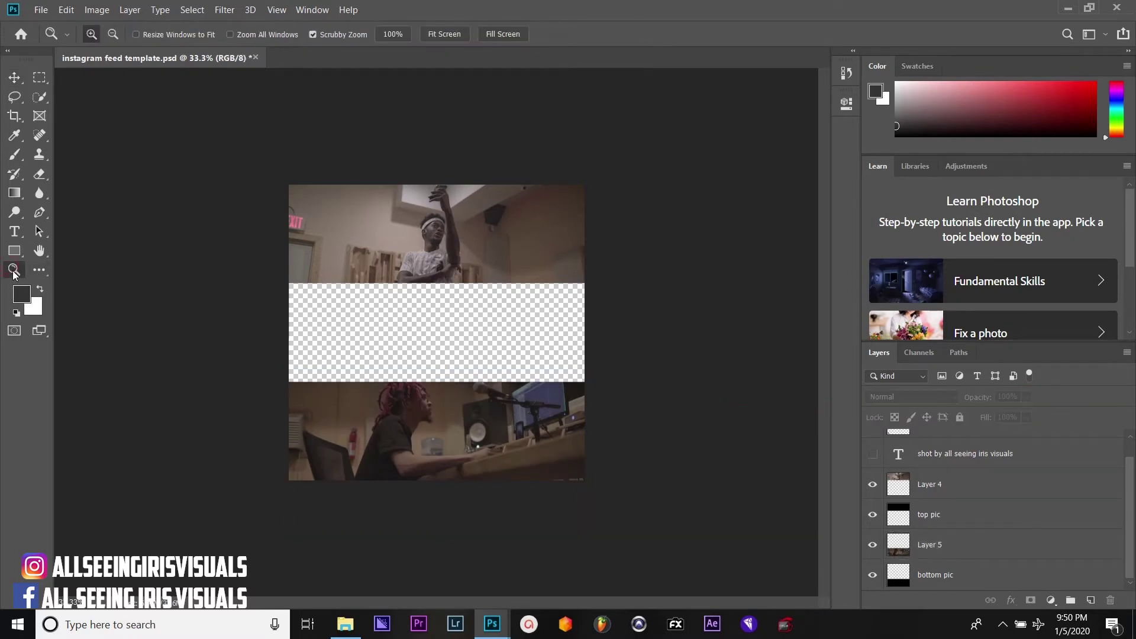
pyautogui.click(329, 307)
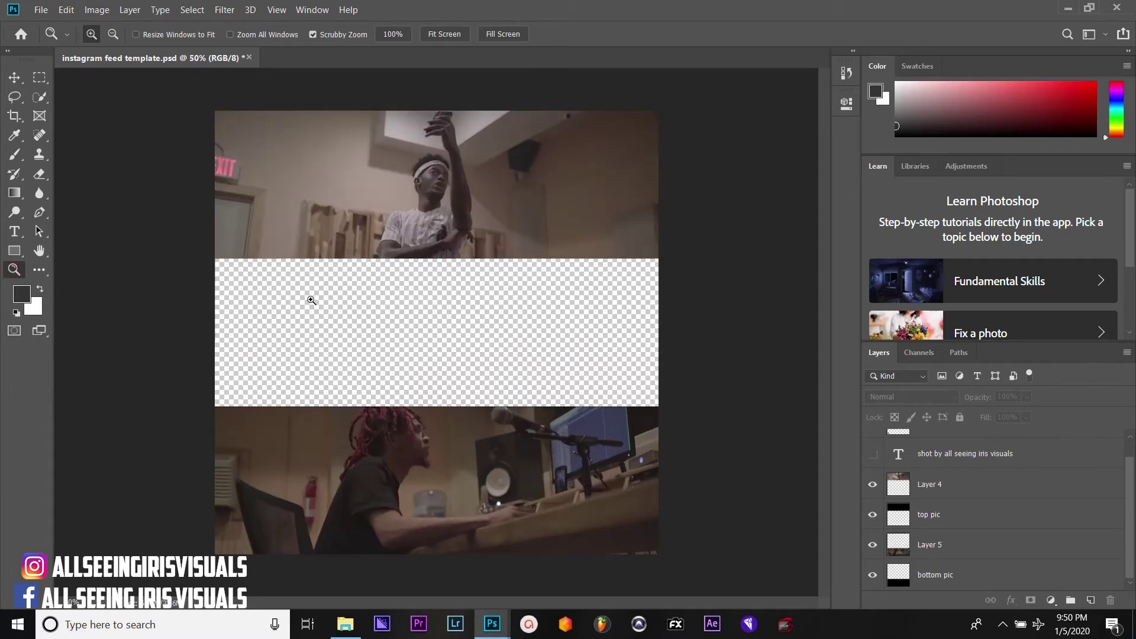
pyautogui.click(273, 280)
pyautogui.rightClick(273, 281)
pyautogui.click(308, 289)
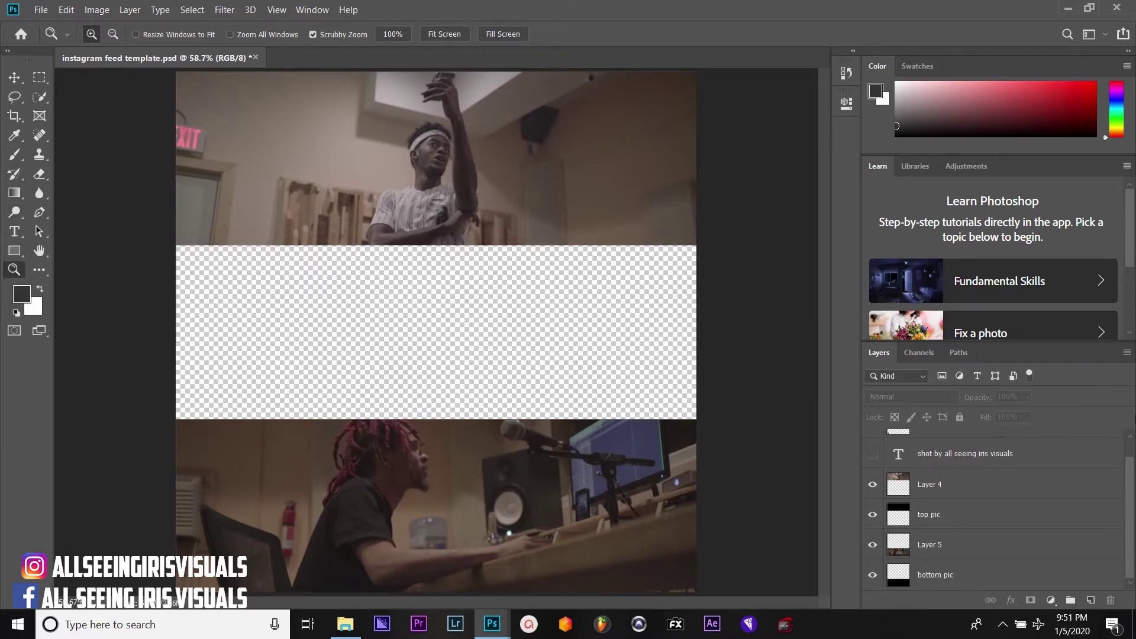
pyautogui.click(873, 453)
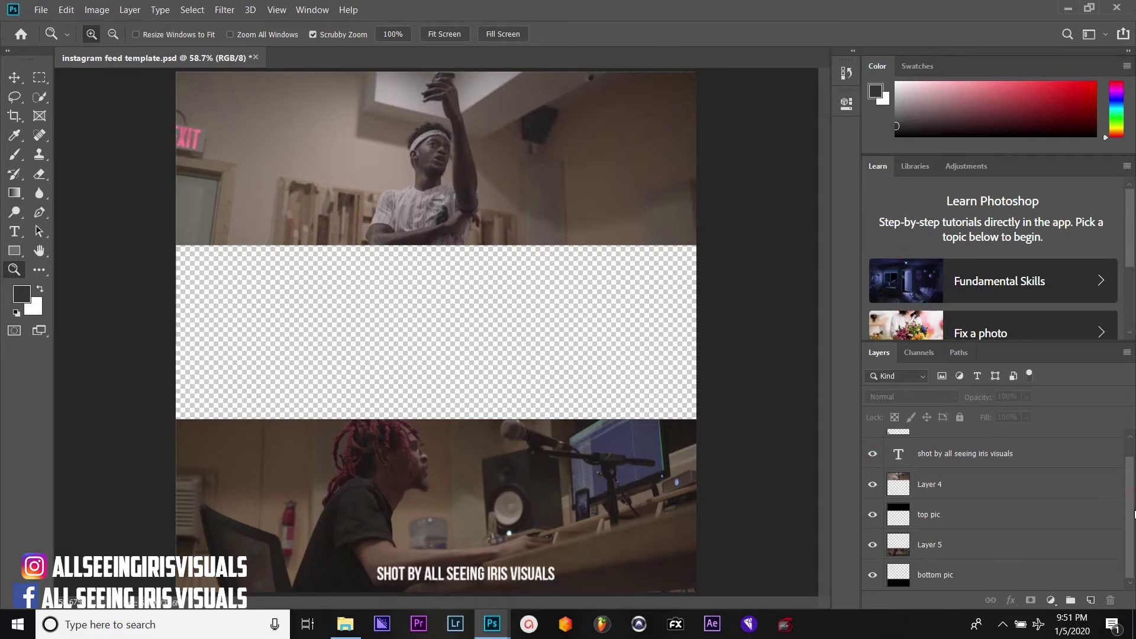
pyautogui.scroll(1, 1135, 514)
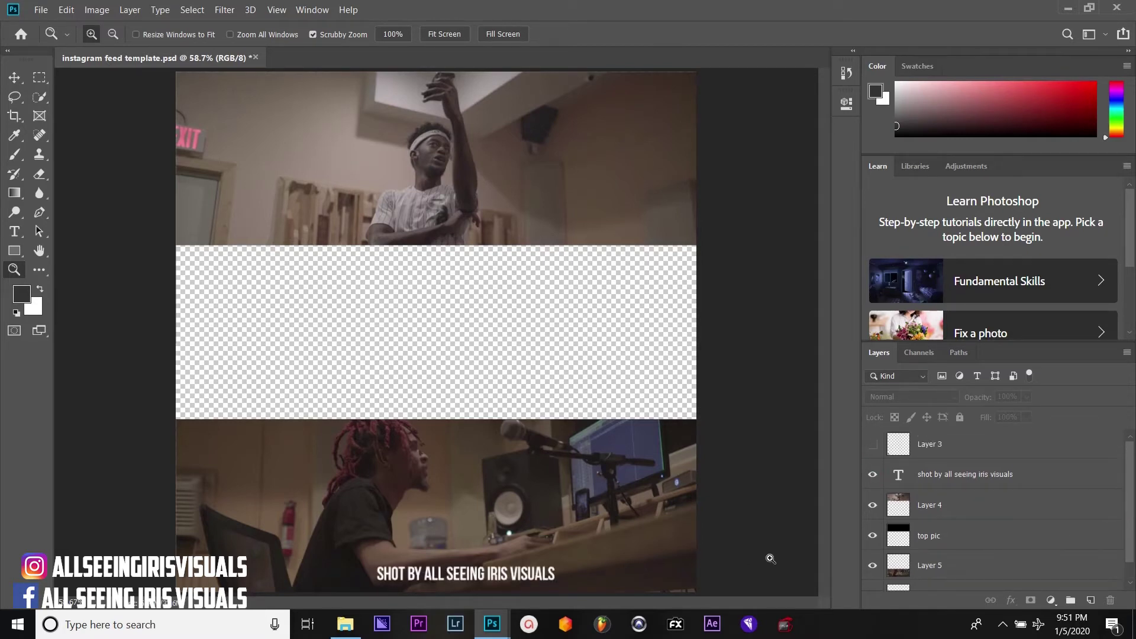
pyautogui.click(873, 445)
# Drag the SHOT BY ALL SEEING IRIS VISUALS caption into the lower photo's bottom-right corner
pyautogui.click(14, 76)
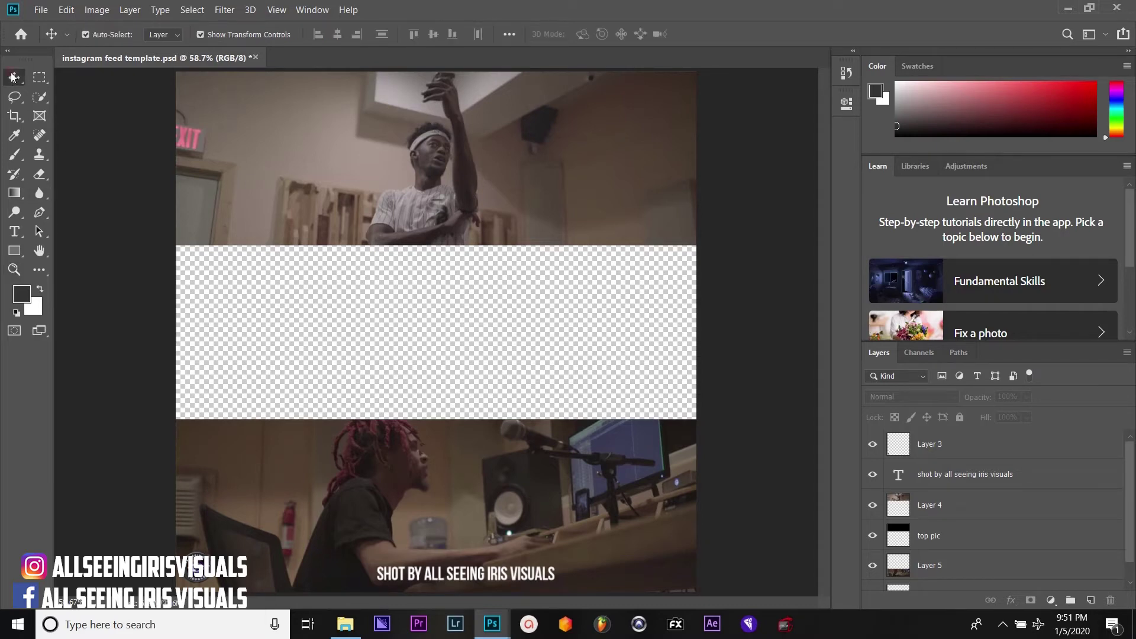
pyautogui.moveTo(506, 574); pyautogui.dragTo(635, 571)
pyautogui.click(715, 524)
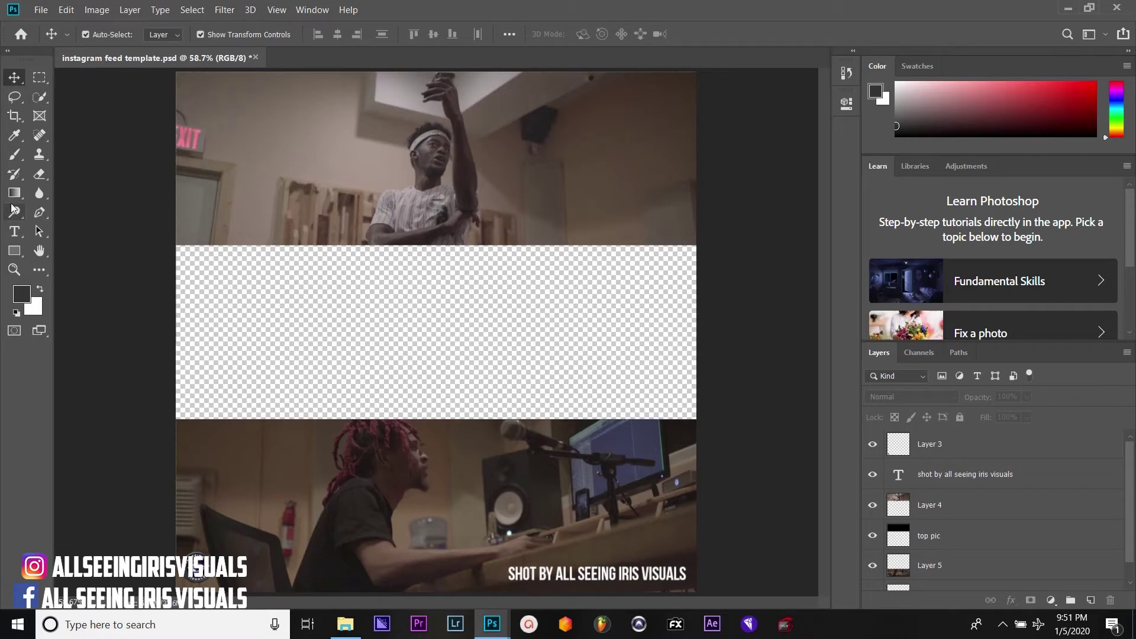
pyautogui.click(14, 231)
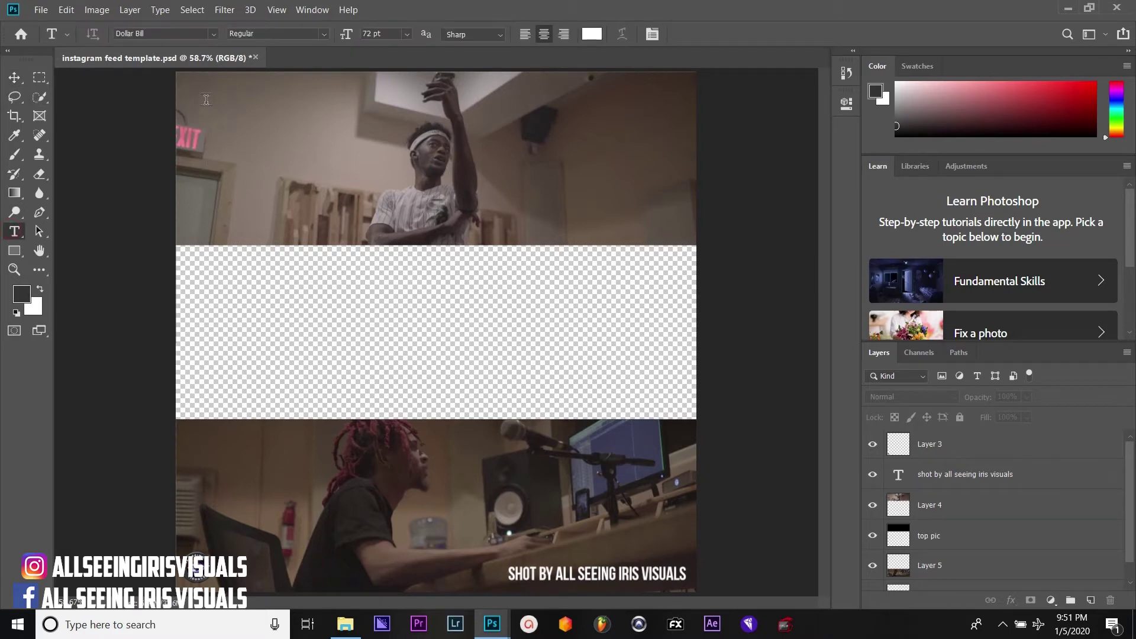
# Draw a centred 18 pt text box on the top photo reading the artist's name over FOR MY CITY
pyautogui.moveTo(197, 98); pyautogui.dragTo(488, 233)
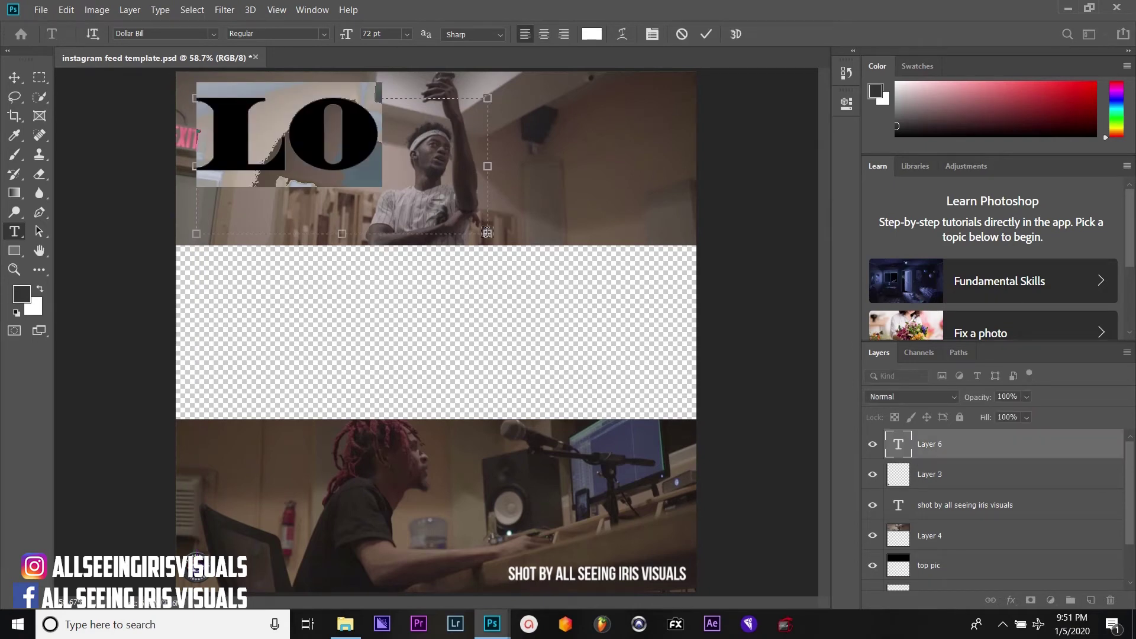
pyautogui.click(408, 35)
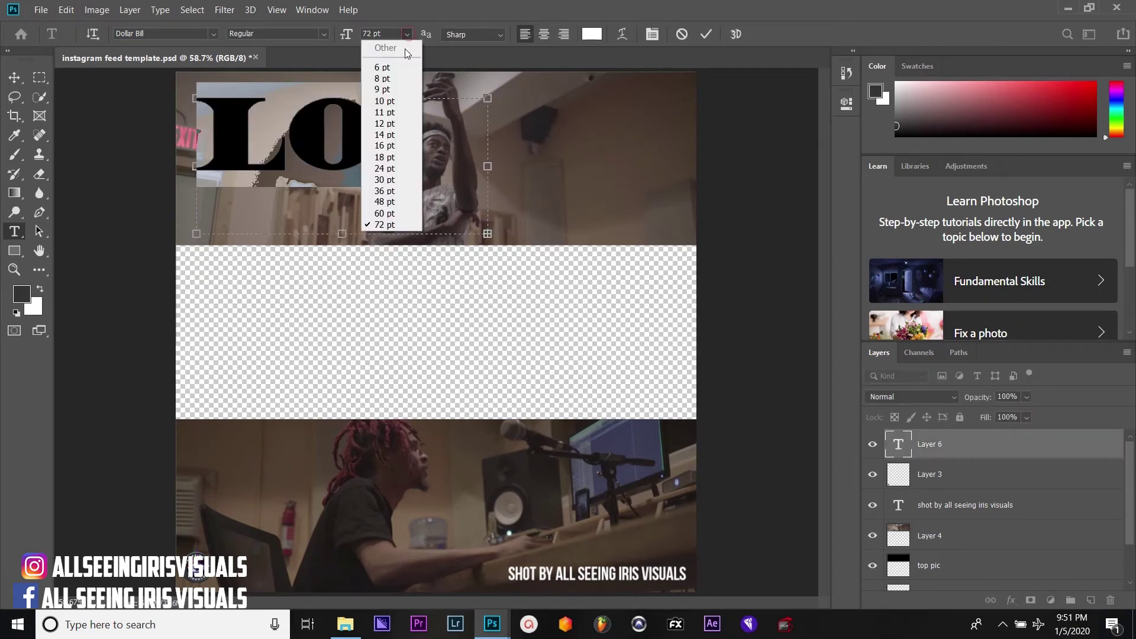
pyautogui.click(390, 112)
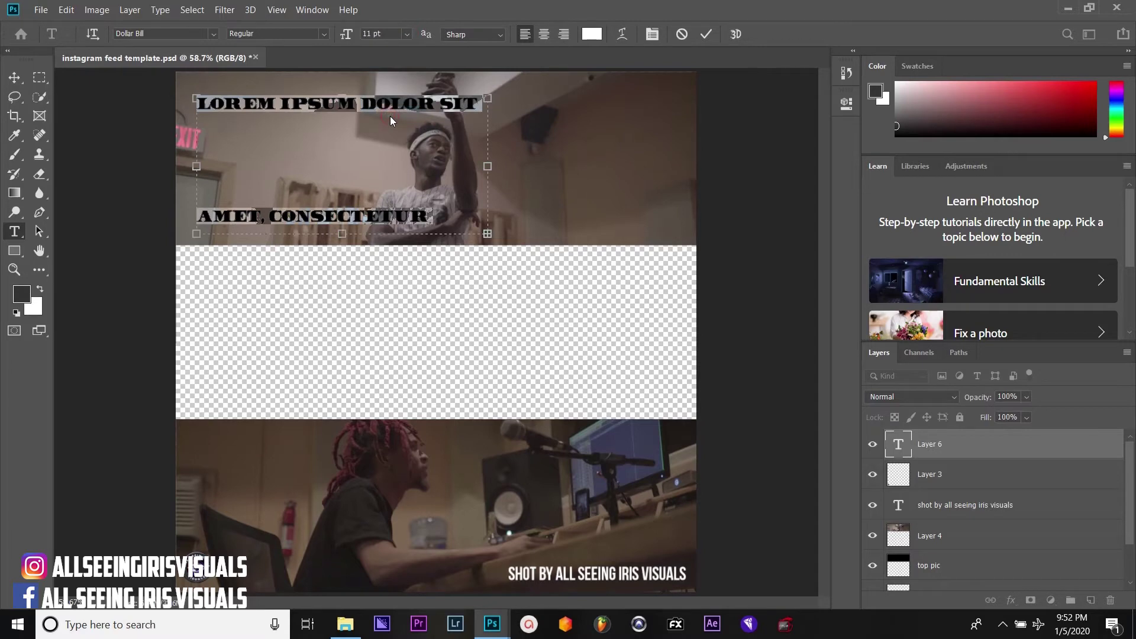
pyautogui.press('BackSpace')
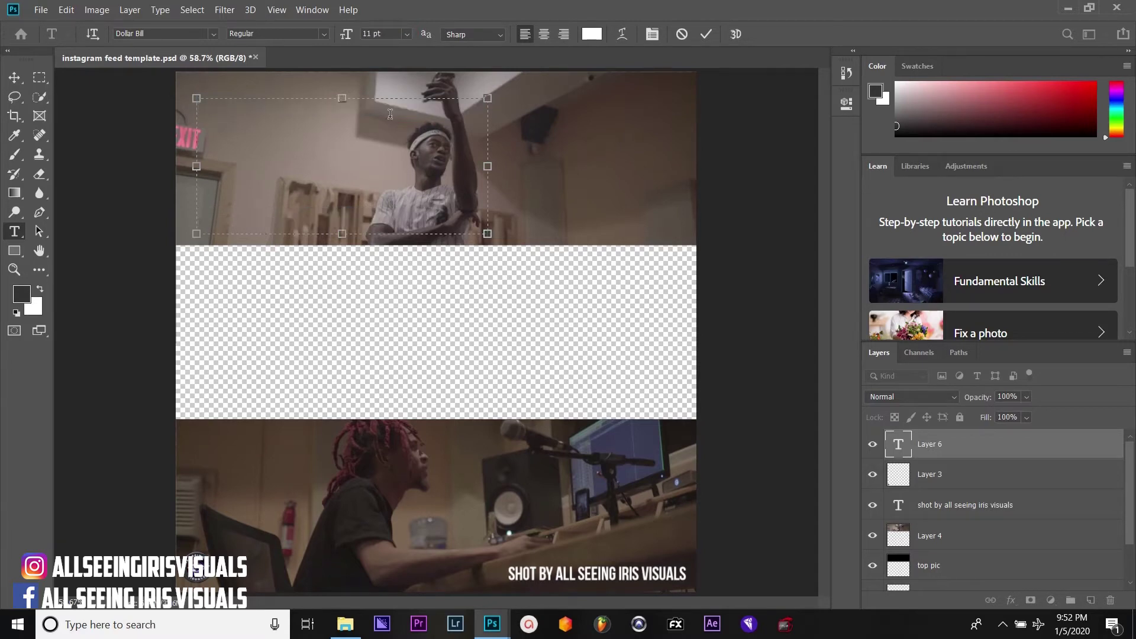
pyautogui.click(544, 35)
pyautogui.click(406, 34)
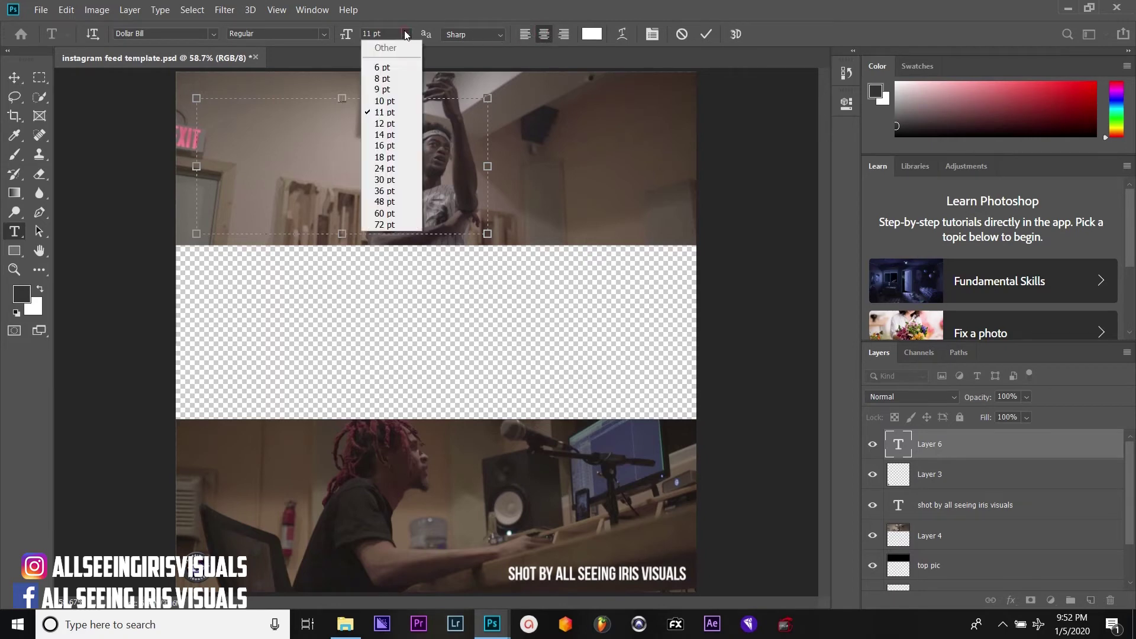
pyautogui.click(389, 135)
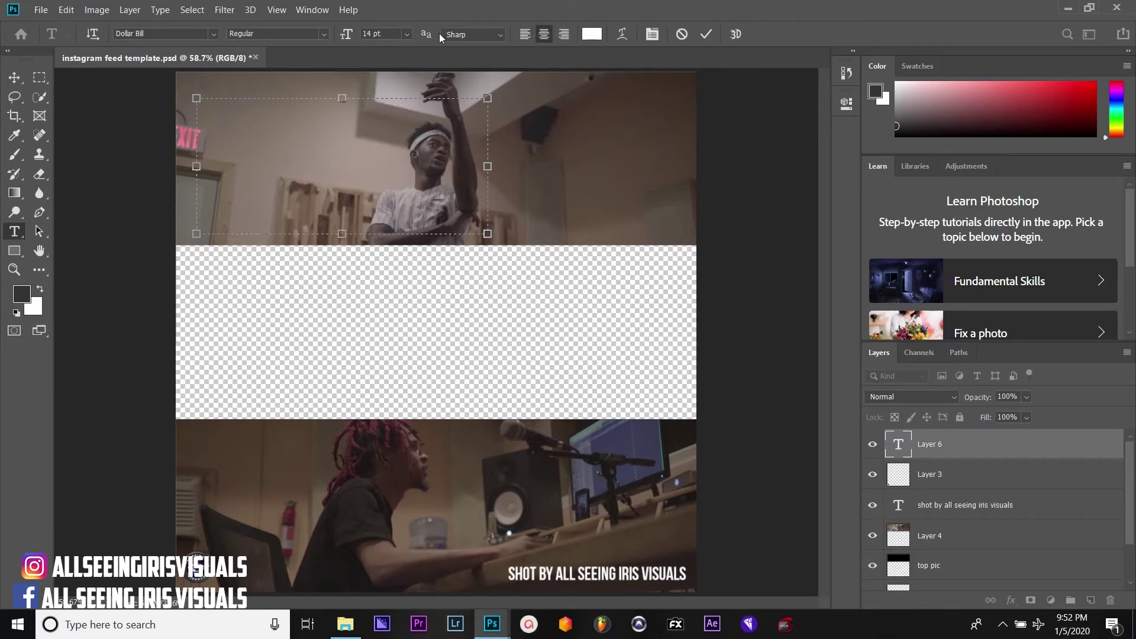
pyautogui.click(407, 34)
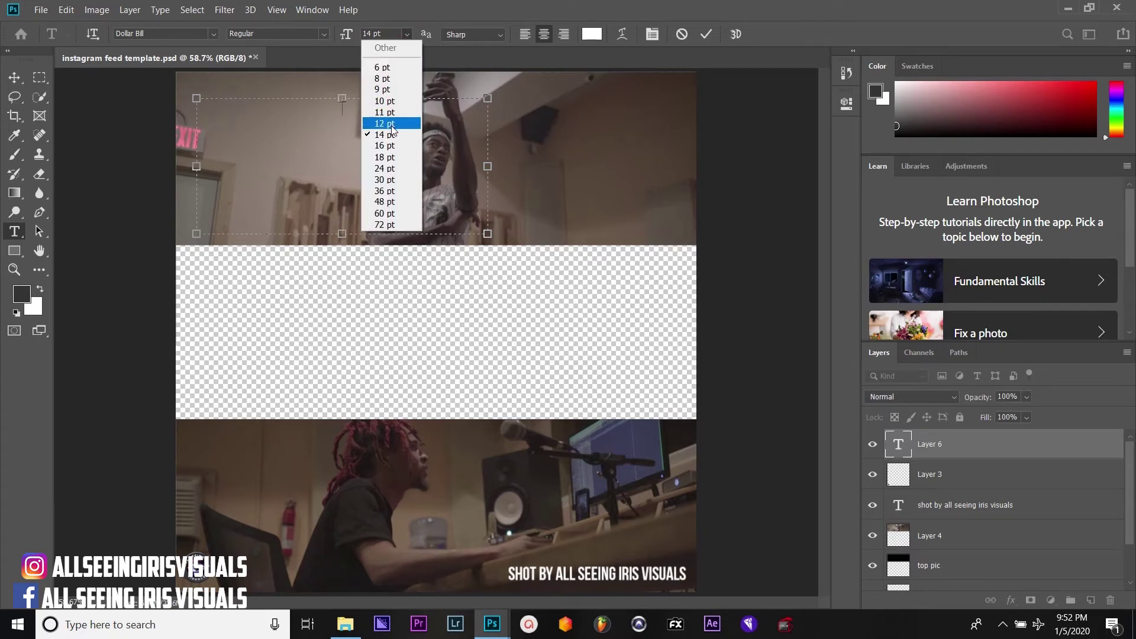
pyautogui.click(388, 156)
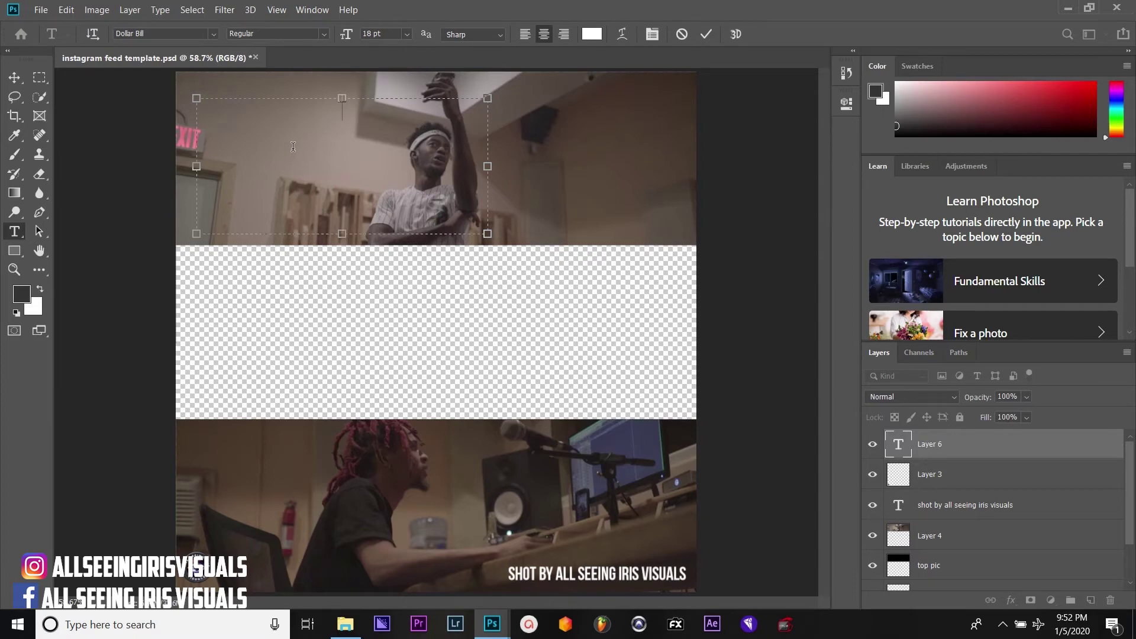
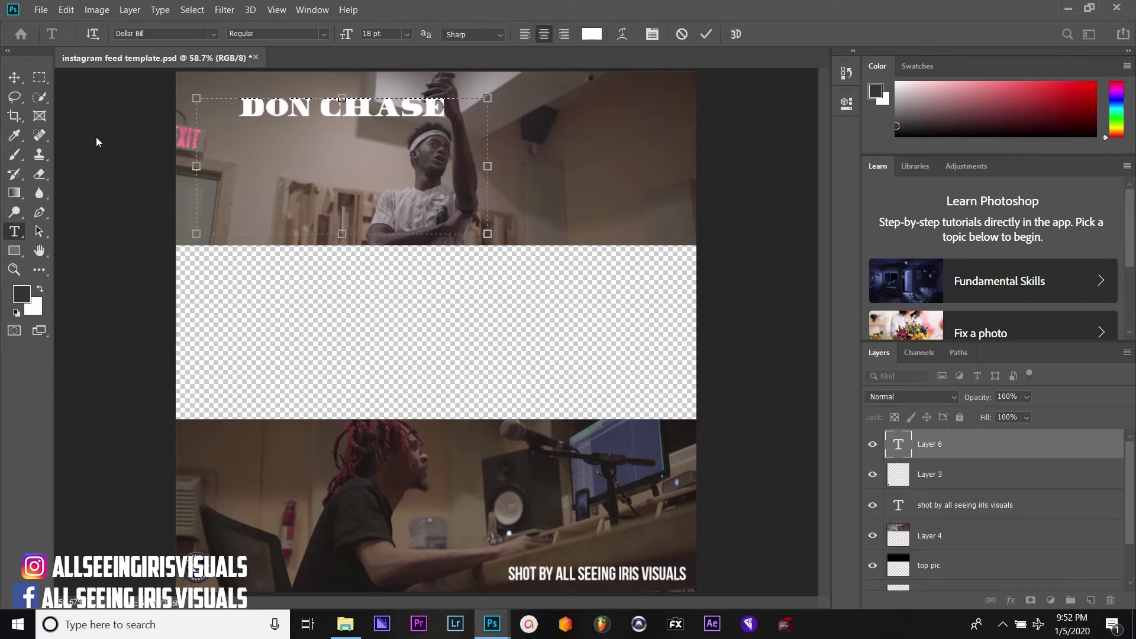
pyautogui.write('FOR')
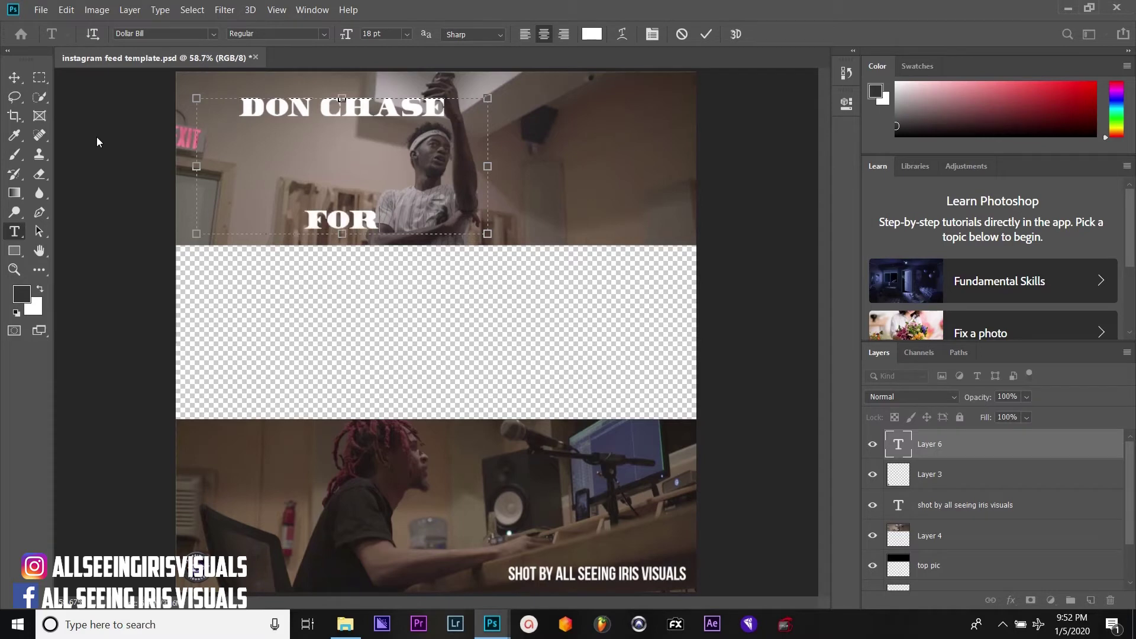
pyautogui.write(' MY CI')
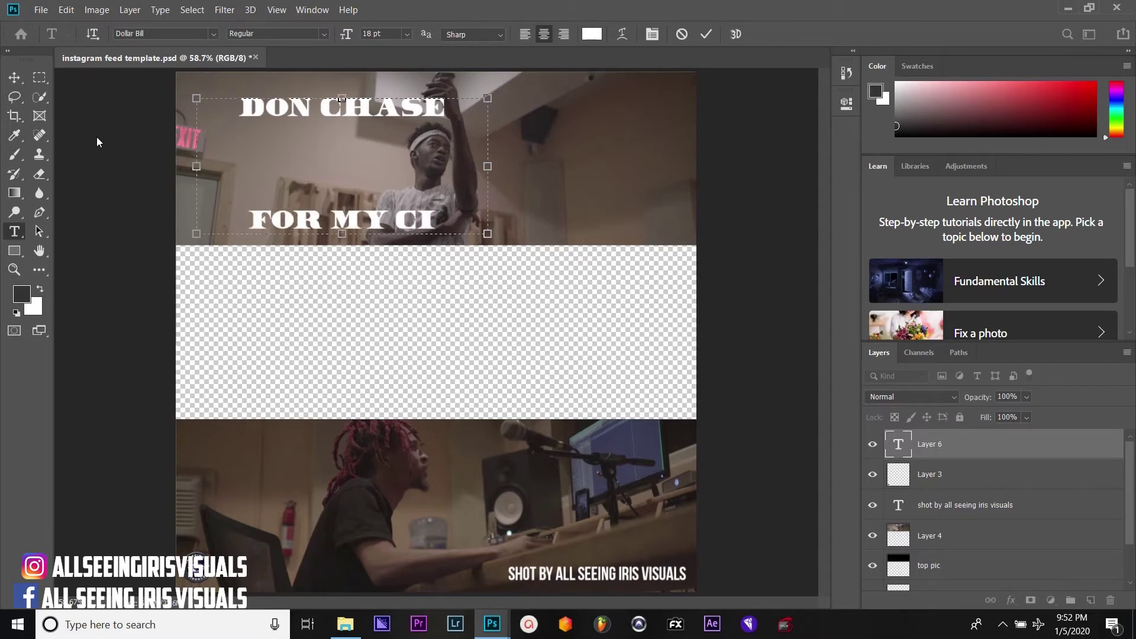
pyautogui.write('TY')
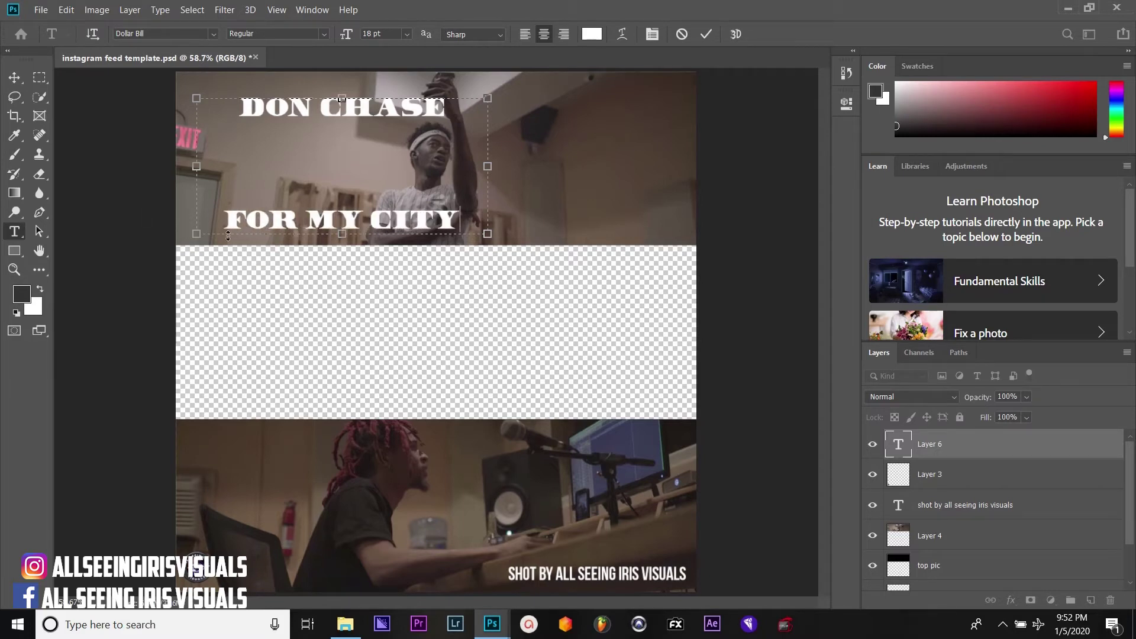
pyautogui.moveTo(221, 216); pyautogui.dragTo(463, 232)
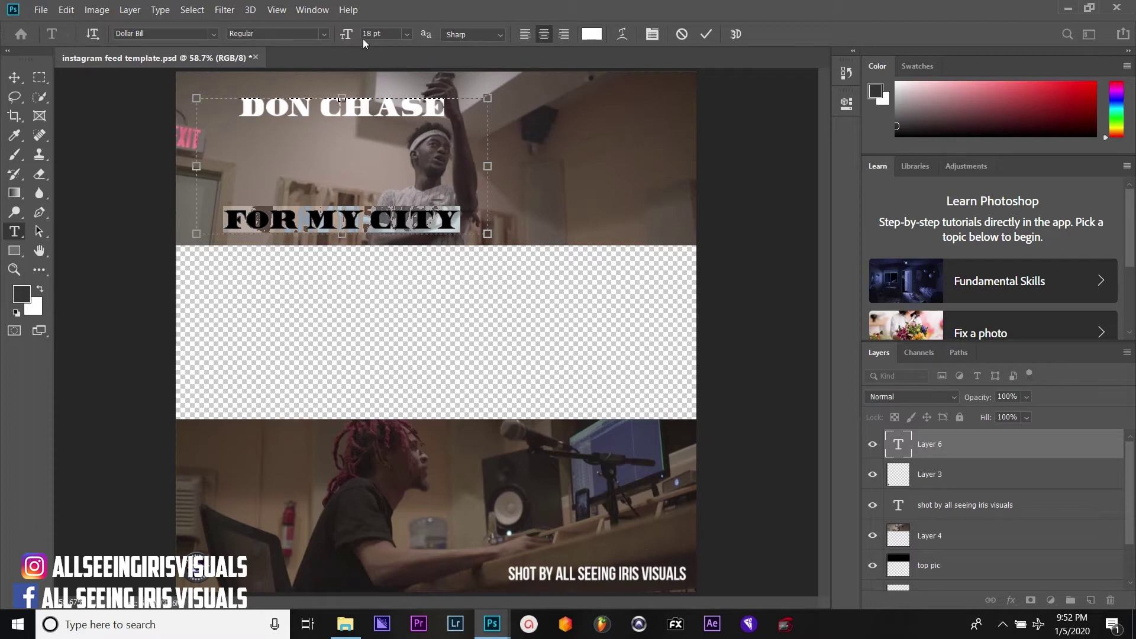
# Restyle the FOR MY CITY line in American Captain at 48 pt
pyautogui.click(212, 35)
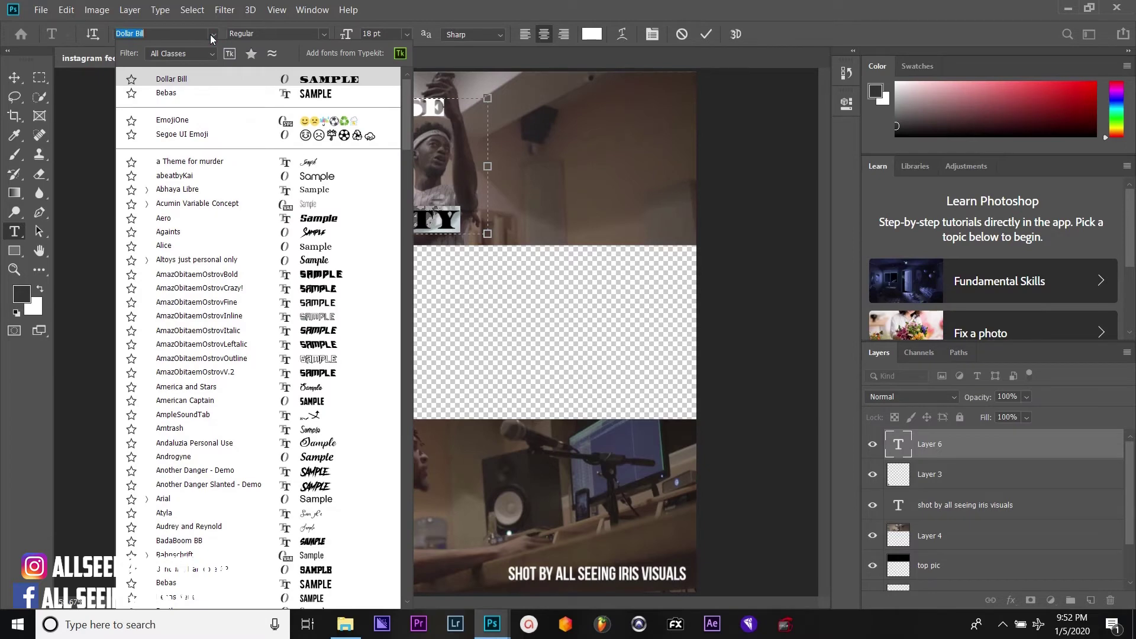
pyautogui.click(312, 233)
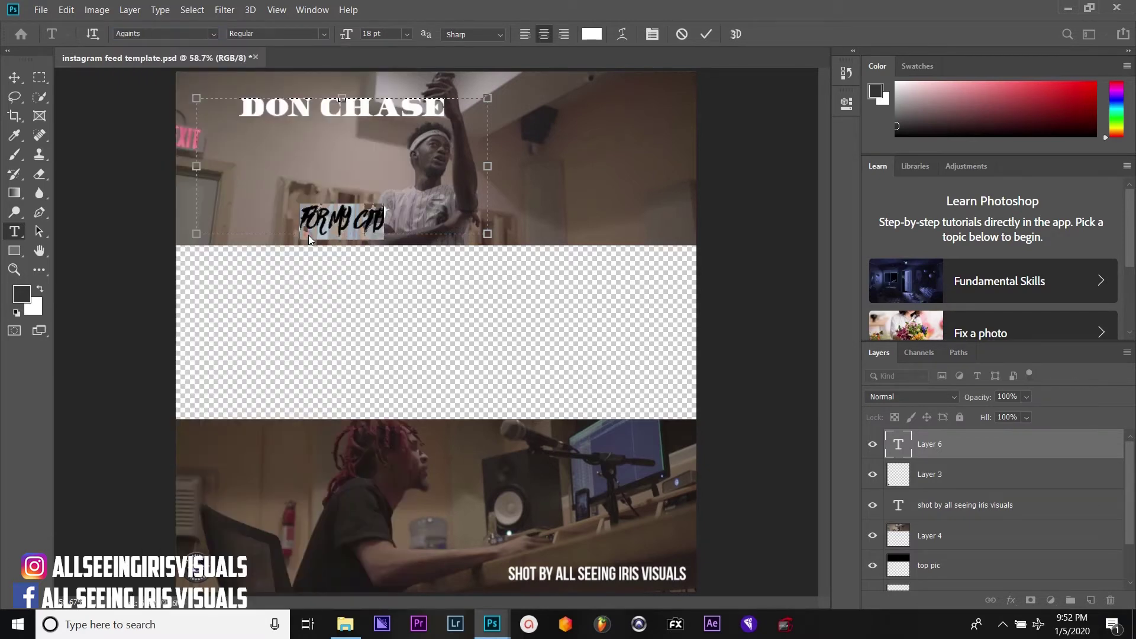
pyautogui.click(346, 221)
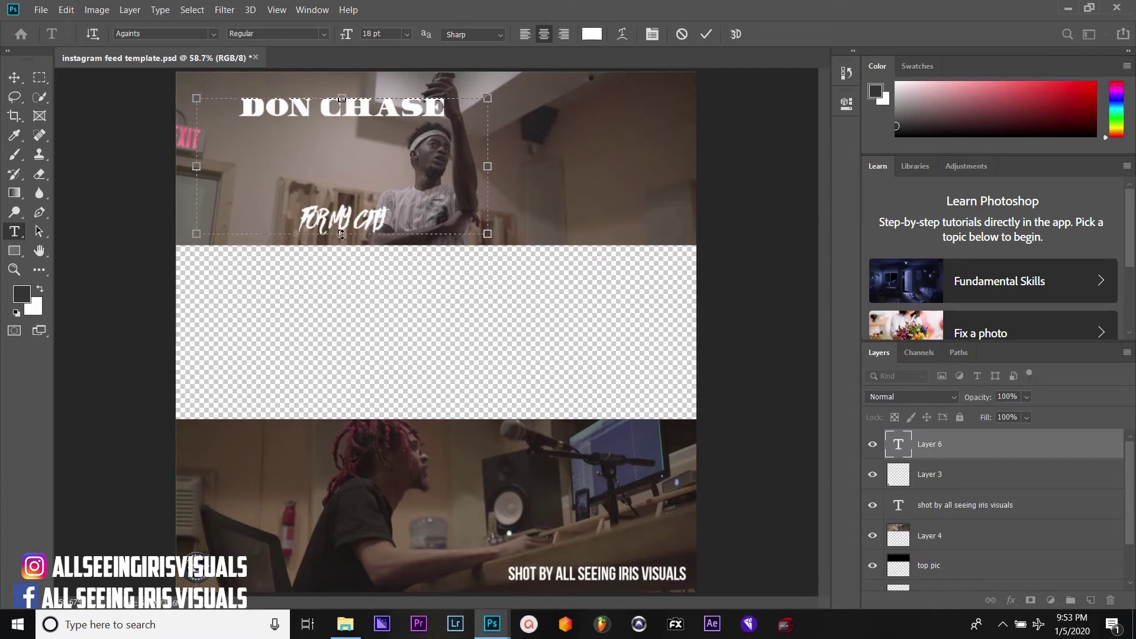
pyautogui.tripleClick(342, 232)
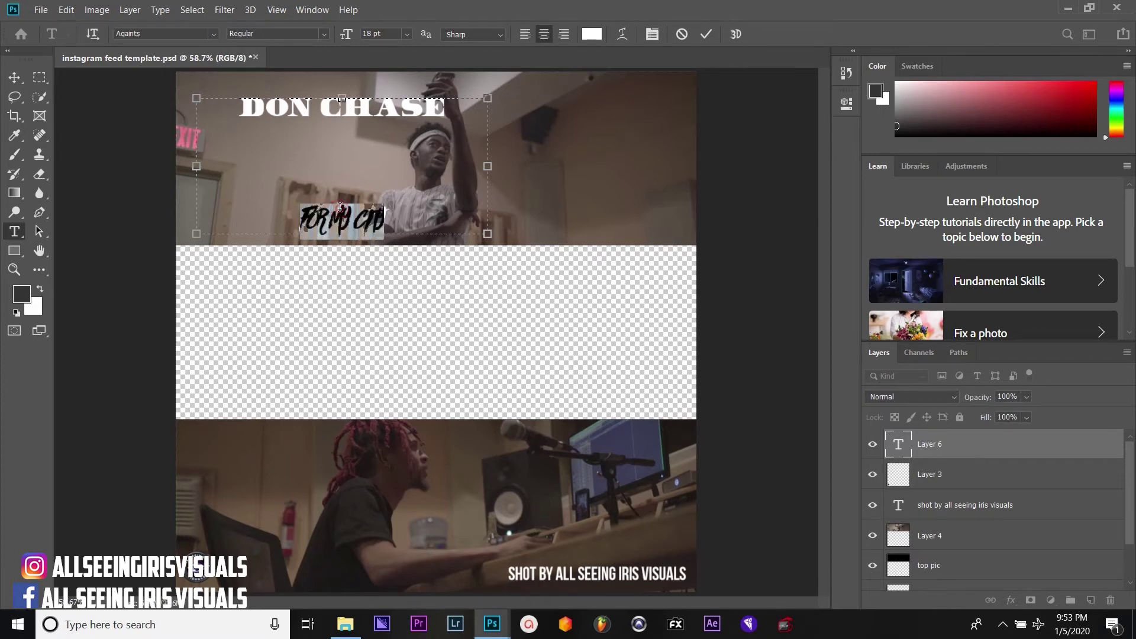
pyautogui.click(214, 34)
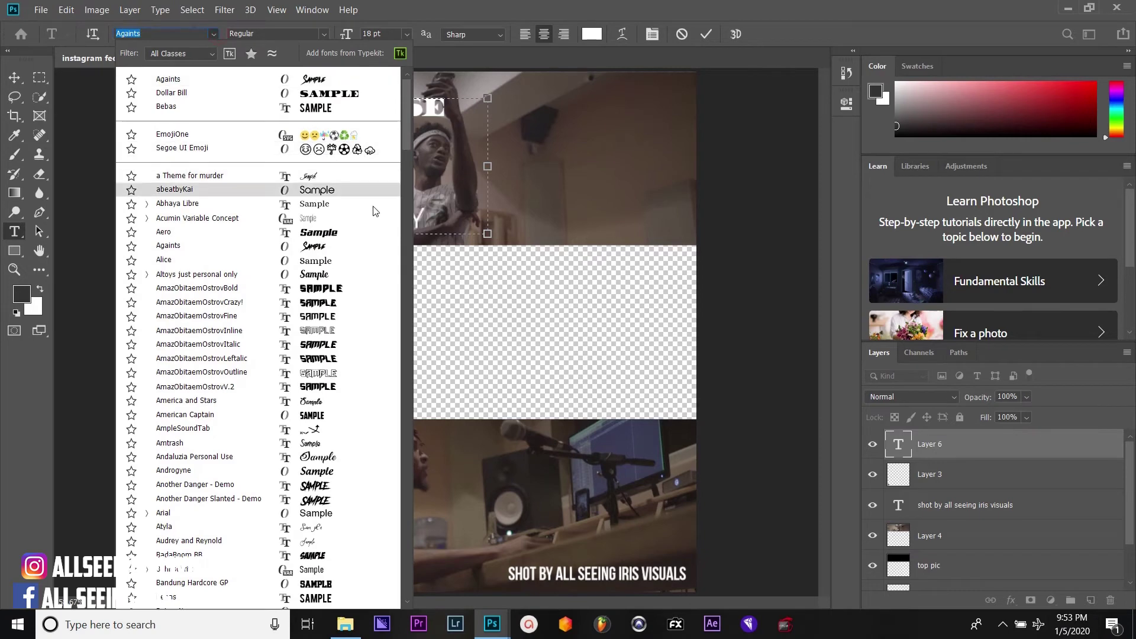
pyautogui.click(309, 419)
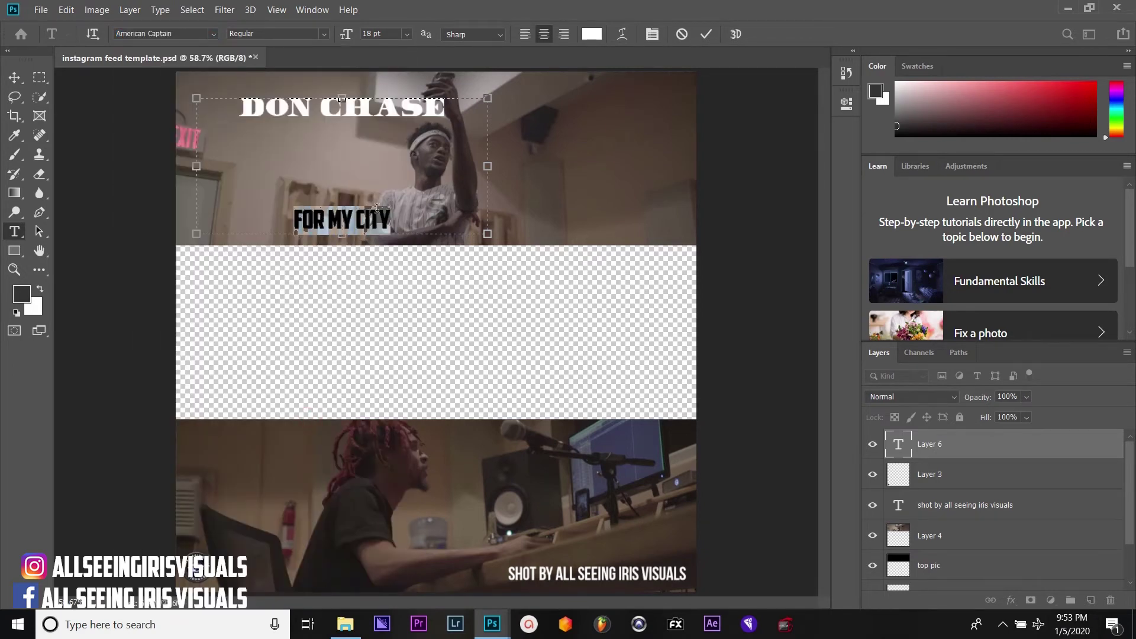
pyautogui.click(377, 210)
pyautogui.moveTo(294, 217); pyautogui.dragTo(462, 248)
pyautogui.click(406, 34)
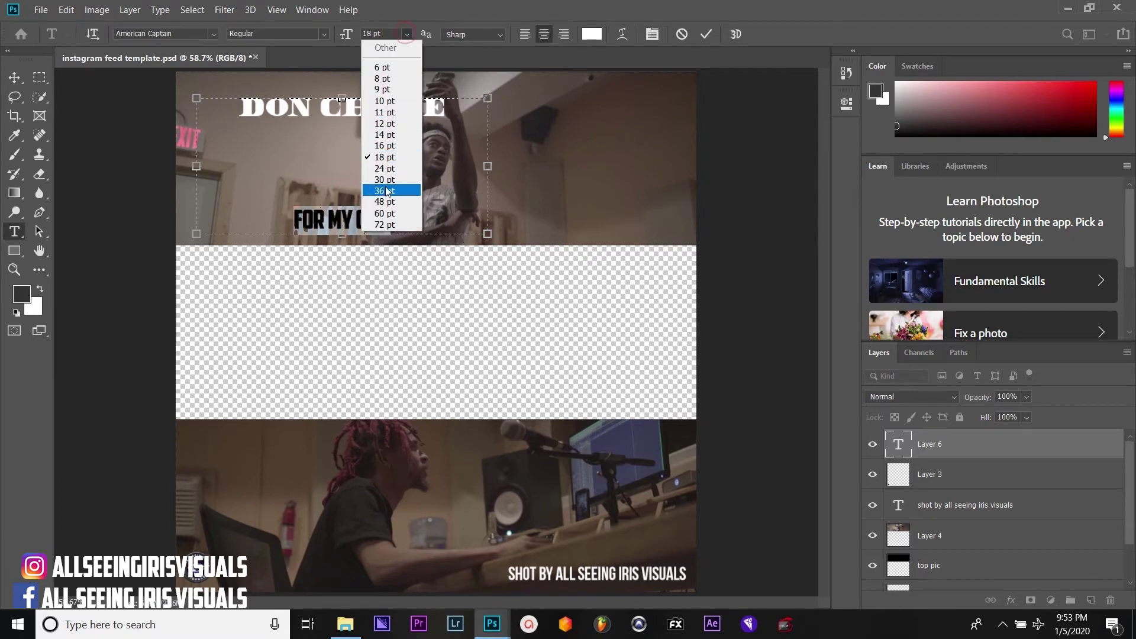
pyautogui.click(385, 202)
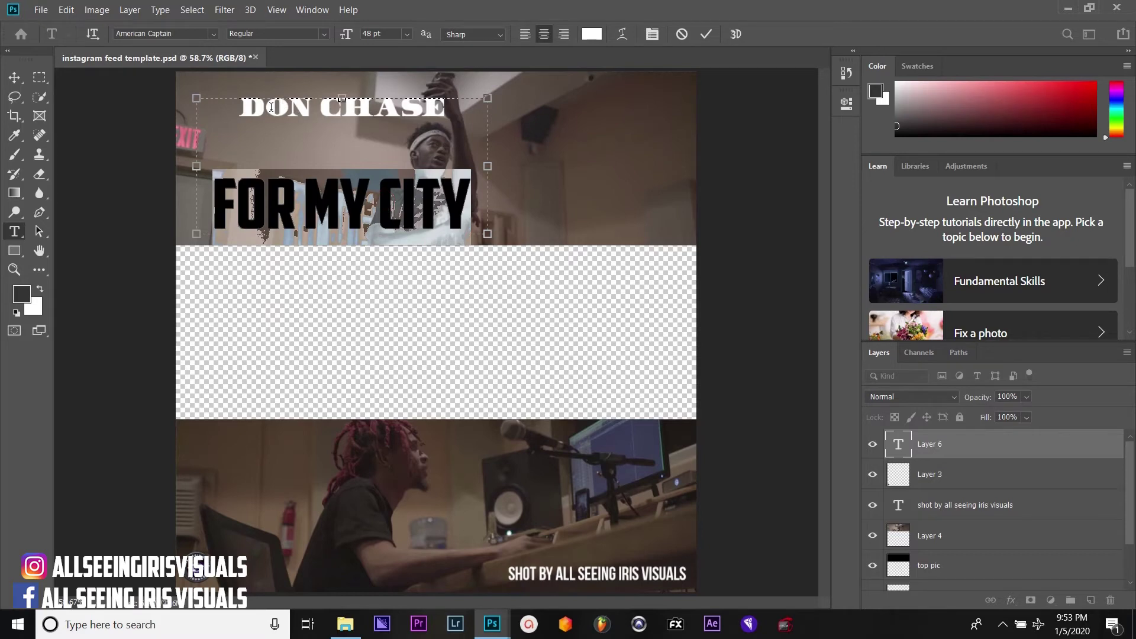
# Reduce the title's leading four steps with Alt+Up, commit it, and shift the block left
pyautogui.moveTo(240, 110); pyautogui.dragTo(472, 222)
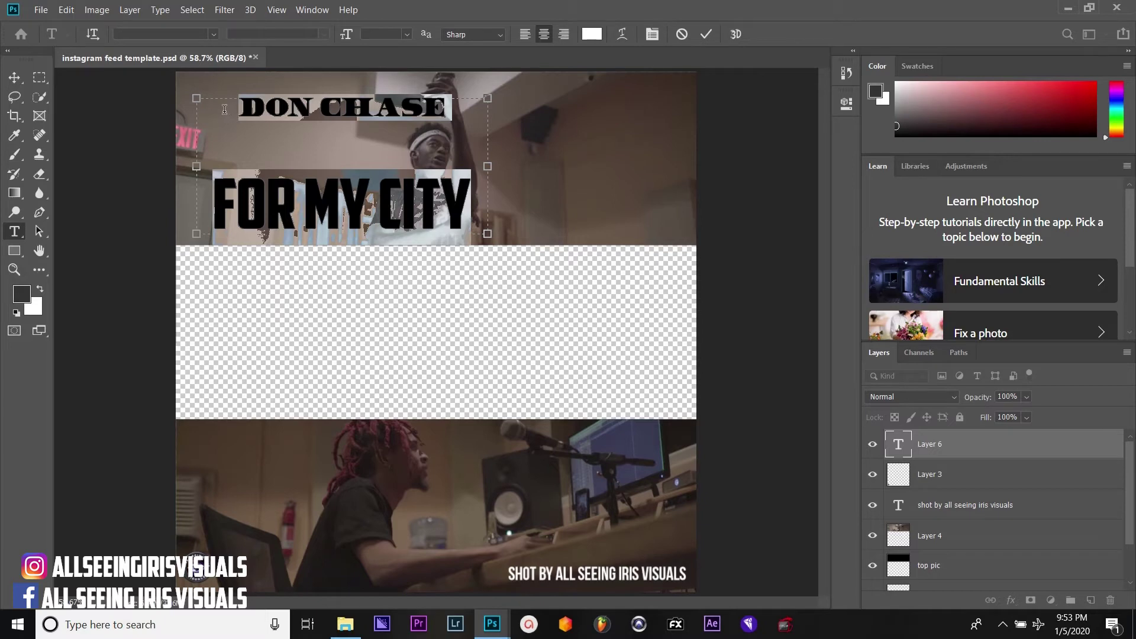
pyautogui.hotkey('alt', 'Up')
pyautogui.hotkey('alt', 'Up')
pyautogui.hotkey('alt', 'Up')
pyautogui.hotkey('alt', 'Up')
pyautogui.hotkey('alt', 'Up')
pyautogui.hotkey('alt', 'Up')
pyautogui.hotkey('alt', 'Up')
pyautogui.hotkey('alt', 'Up')
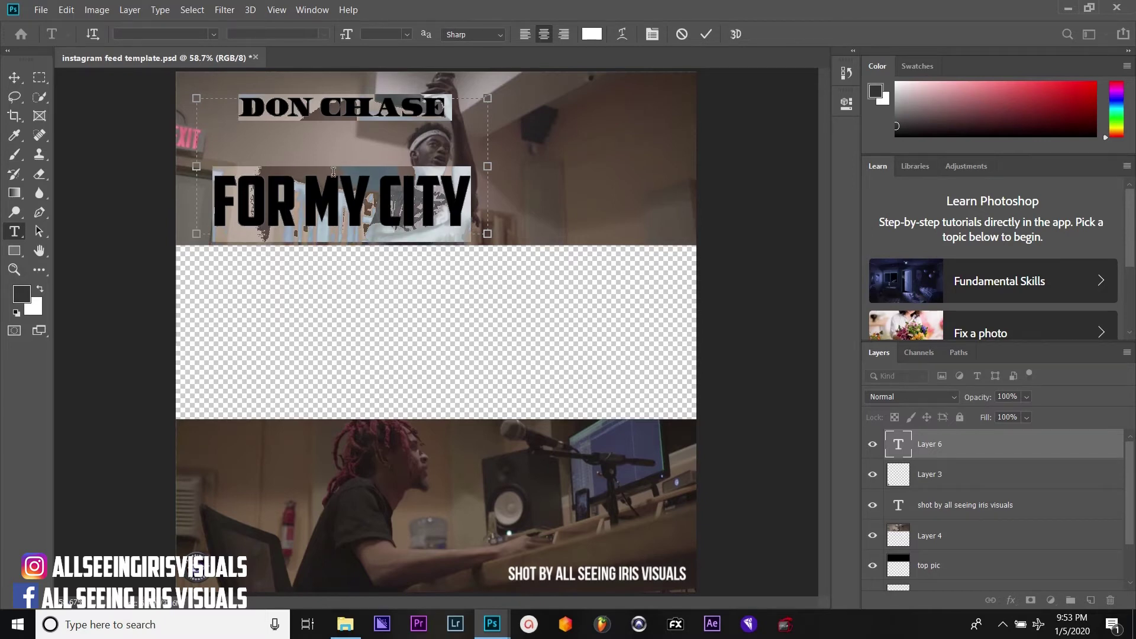
pyautogui.hotkey('alt', 'Up')
pyautogui.hotkey('alt', 'Up')
pyautogui.hotkey('alt', 'Up')
pyautogui.hotkey('alt', 'Up')
pyautogui.hotkey('alt', 'Up')
pyautogui.hotkey('alt', 'Up')
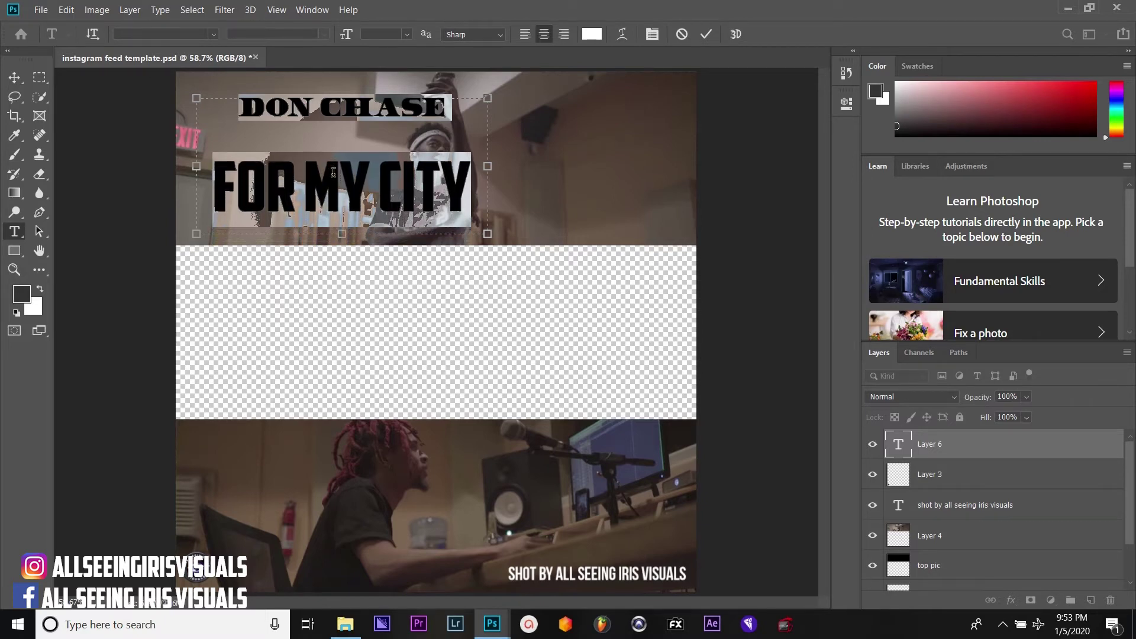
pyautogui.hotkey('alt', 'Up')
pyautogui.hotkey('alt', 'Up')
pyautogui.hotkey('alt', 'Up')
pyautogui.hotkey('alt', 'Up')
pyautogui.hotkey('alt', 'Up')
pyautogui.hotkey('alt', 'Up')
pyautogui.hotkey('alt', 'Up')
pyautogui.hotkey('alt', 'Up')
pyautogui.hotkey('alt', 'Up')
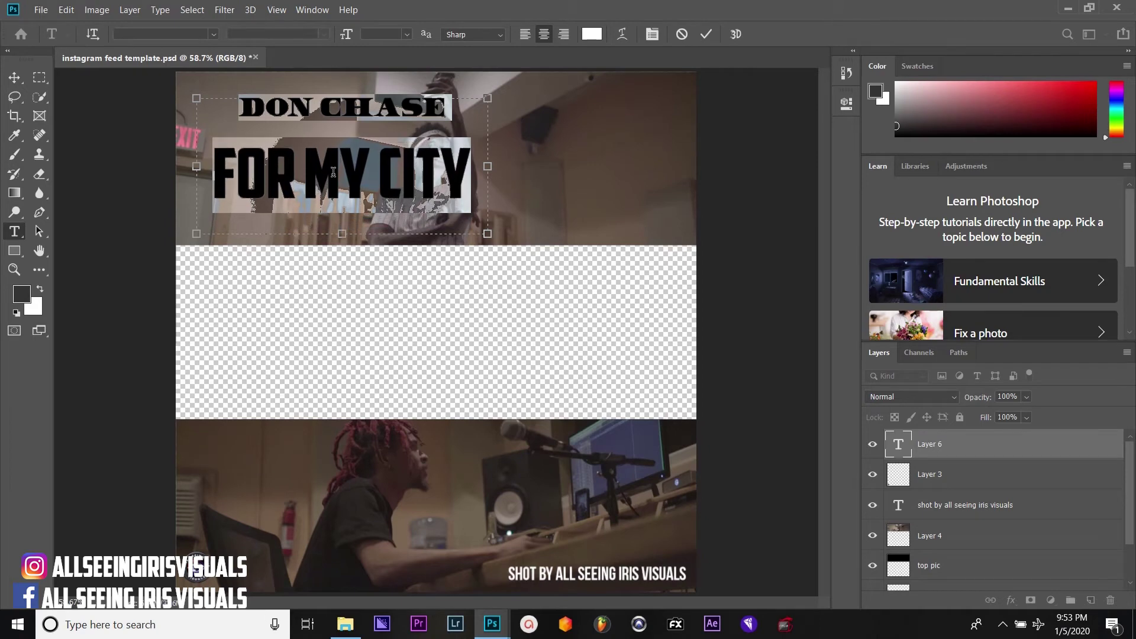
pyautogui.hotkey('alt', 'Up')
pyautogui.hotkey('alt', 'Up')
pyautogui.hotkey('alt', 'Up')
pyautogui.hotkey('alt', 'Up')
pyautogui.hotkey('alt', 'Up')
pyautogui.hotkey('alt', 'Up')
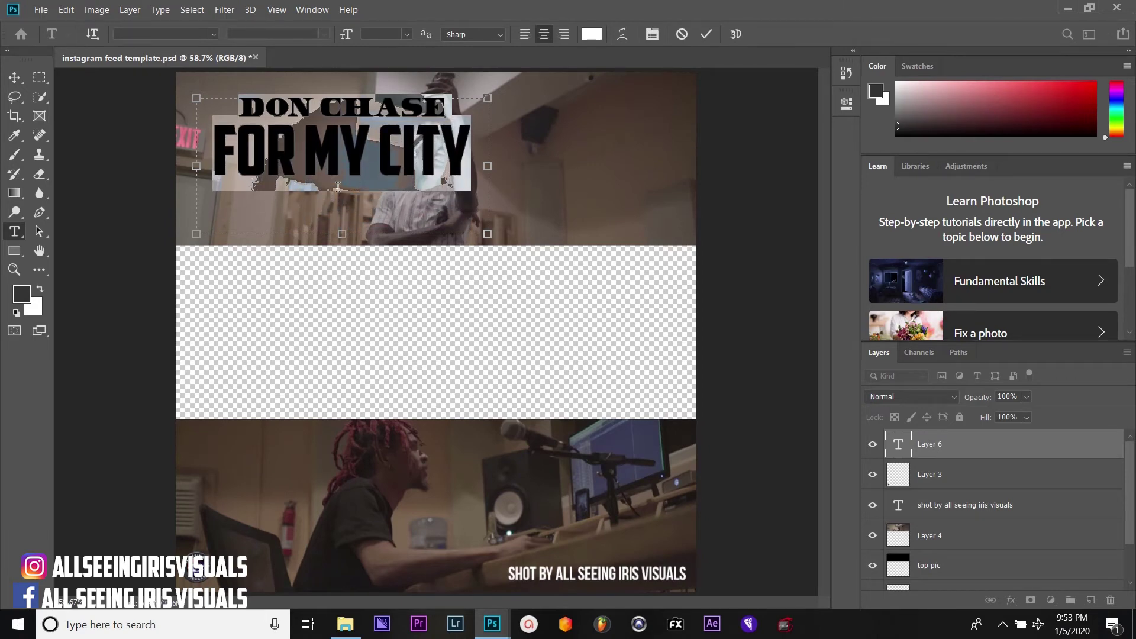
pyautogui.click(338, 187)
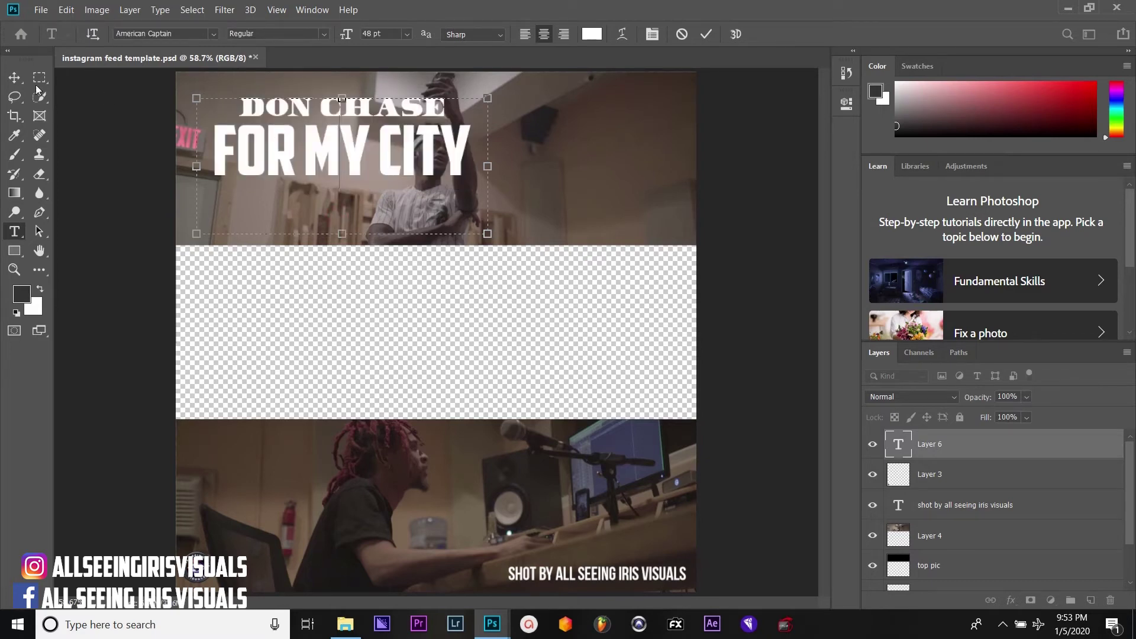
pyautogui.click(14, 77)
pyautogui.moveTo(357, 153); pyautogui.dragTo(304, 223)
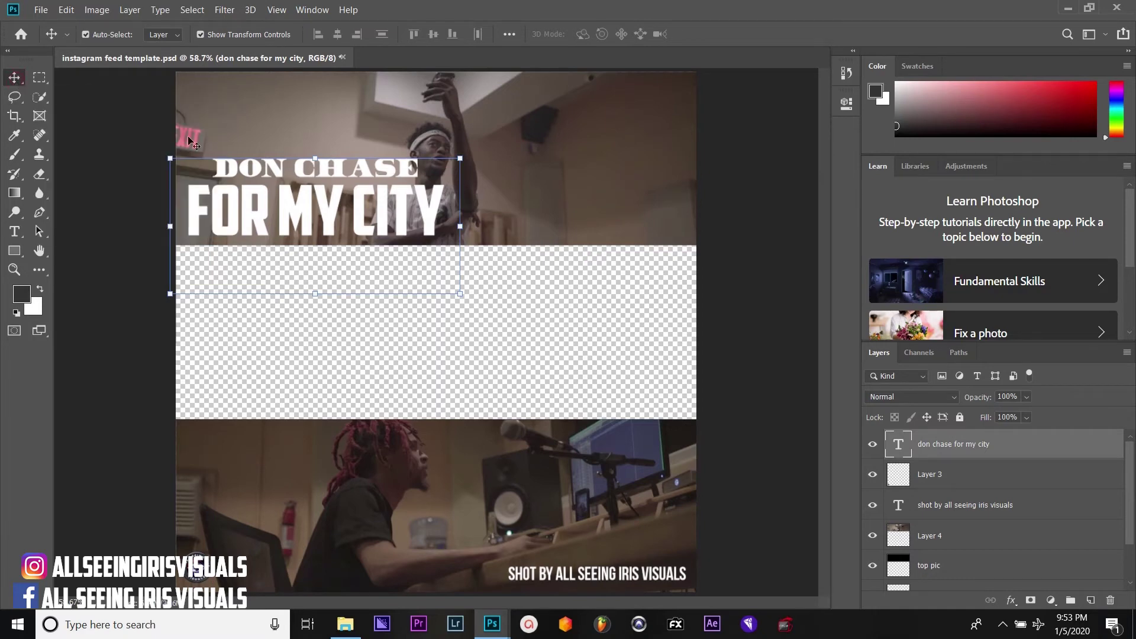
# Select Layer 4 (the top photo) and save the feed template
pyautogui.click(215, 132)
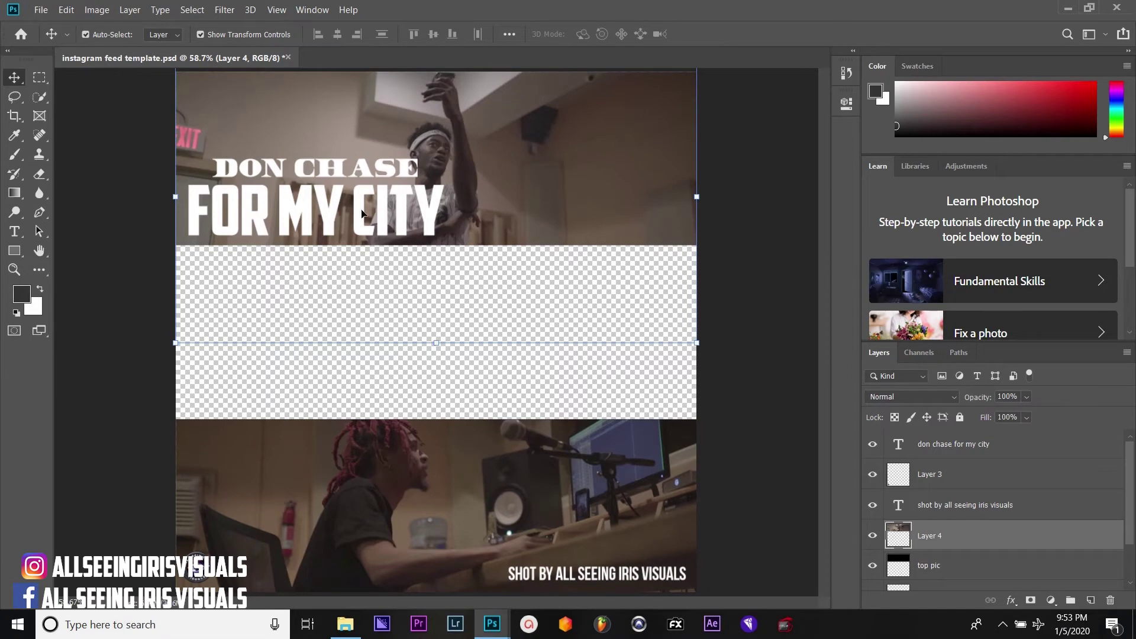
pyautogui.click(48, 7)
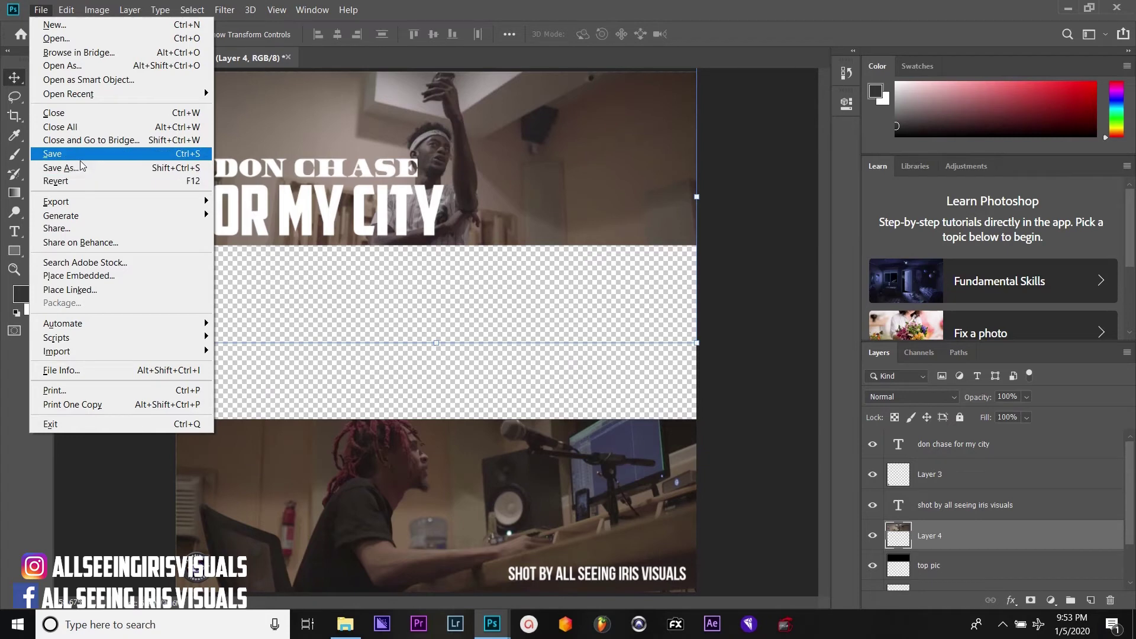
pyautogui.click(81, 160)
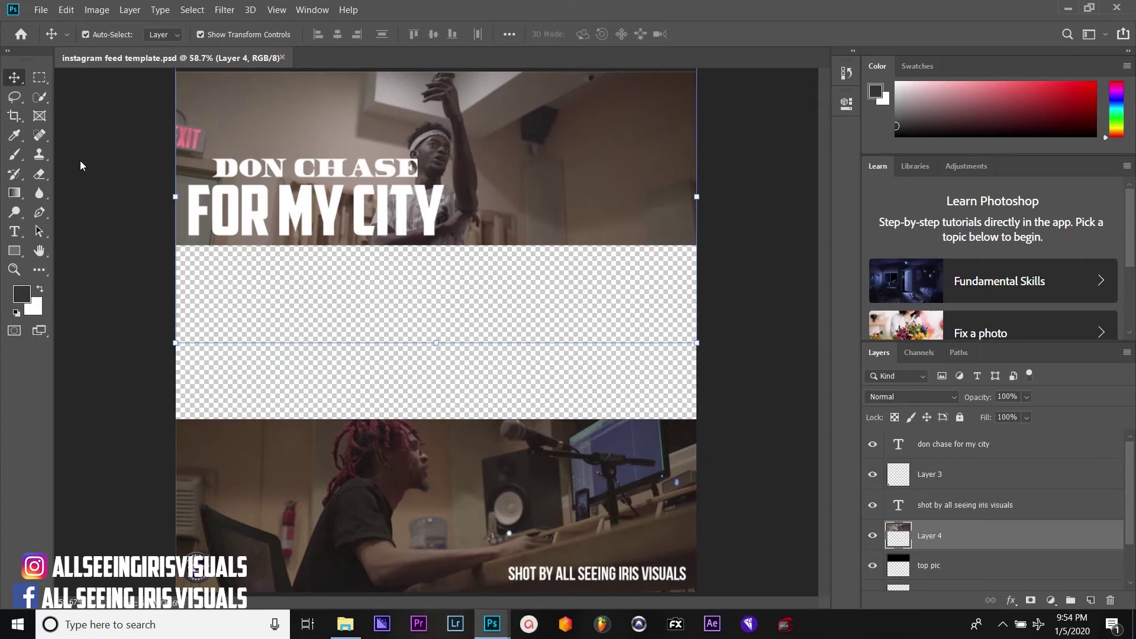
# Save a PNG copy named 'chase- for my city', accepting the default PNG options
pyautogui.click(41, 10)
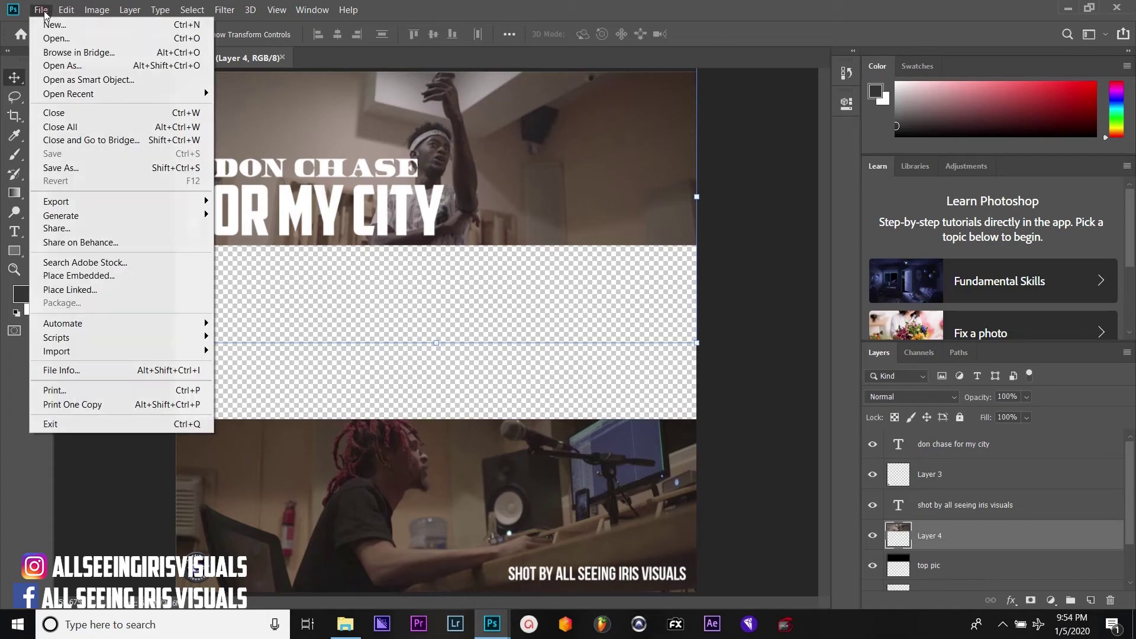
pyautogui.click(80, 167)
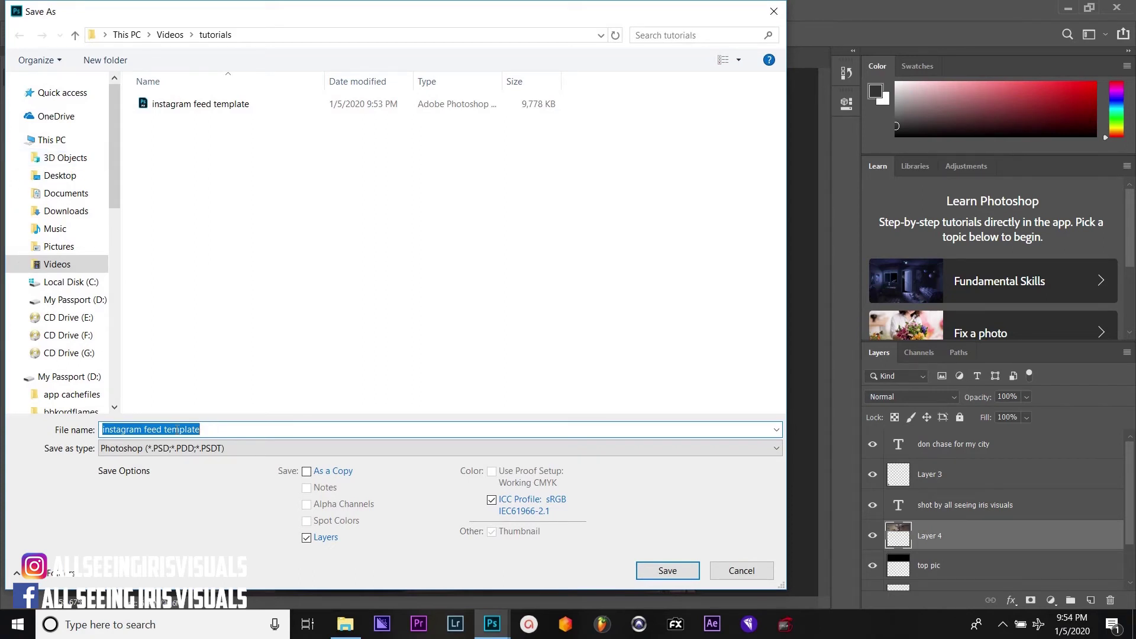
pyautogui.click(218, 433)
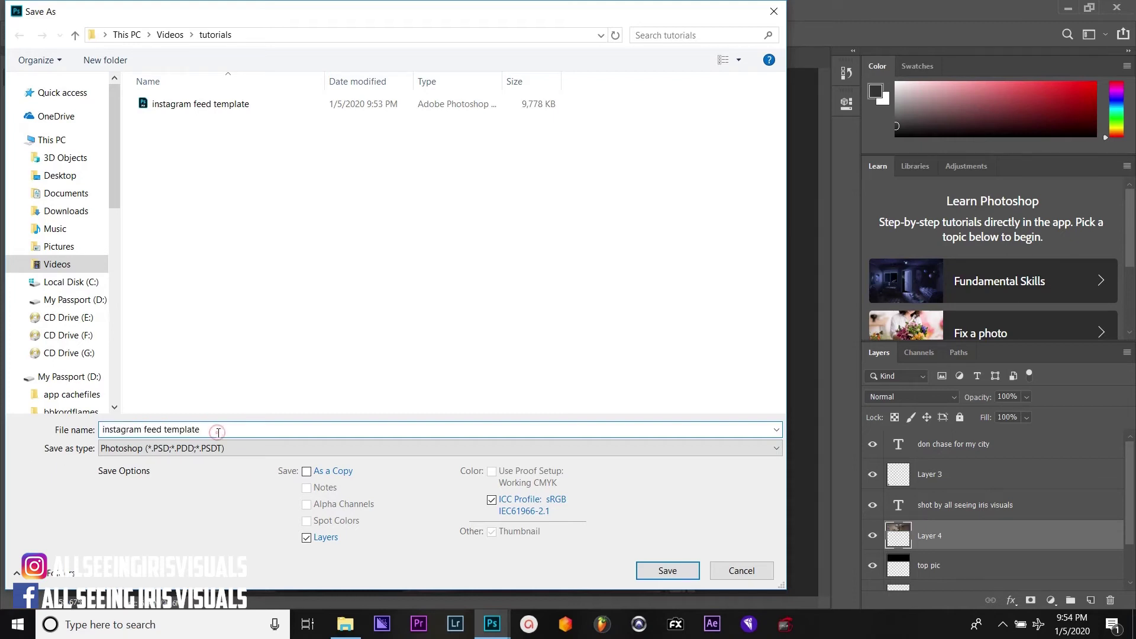
pyautogui.moveTo(218, 432); pyautogui.dragTo(98, 420)
pyautogui.write('chase- for my city')
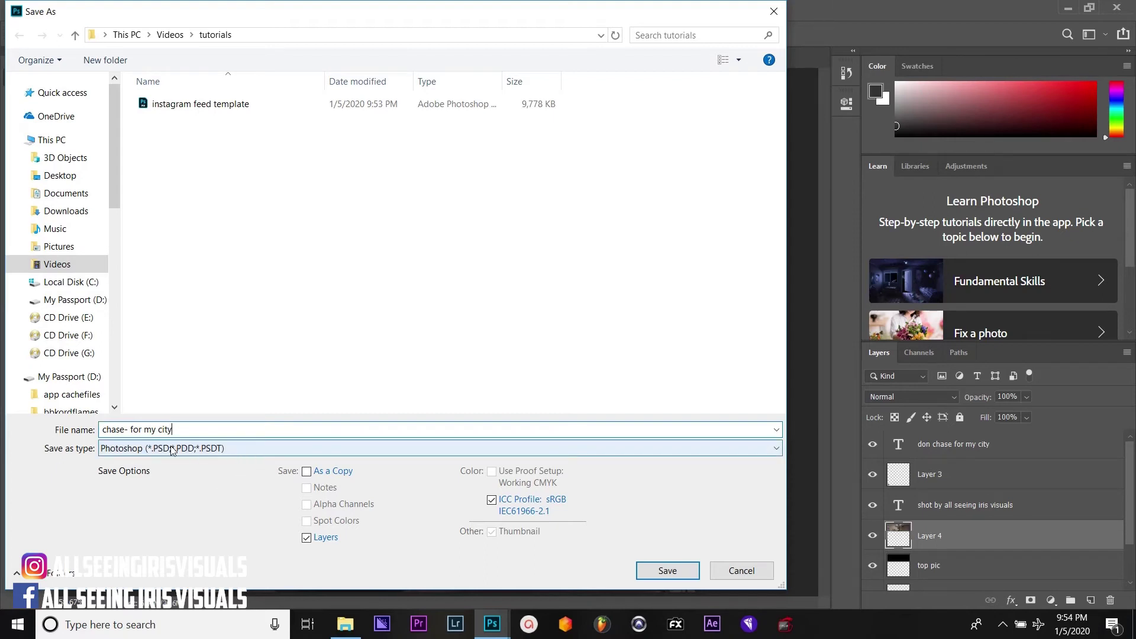
pyautogui.click(152, 450)
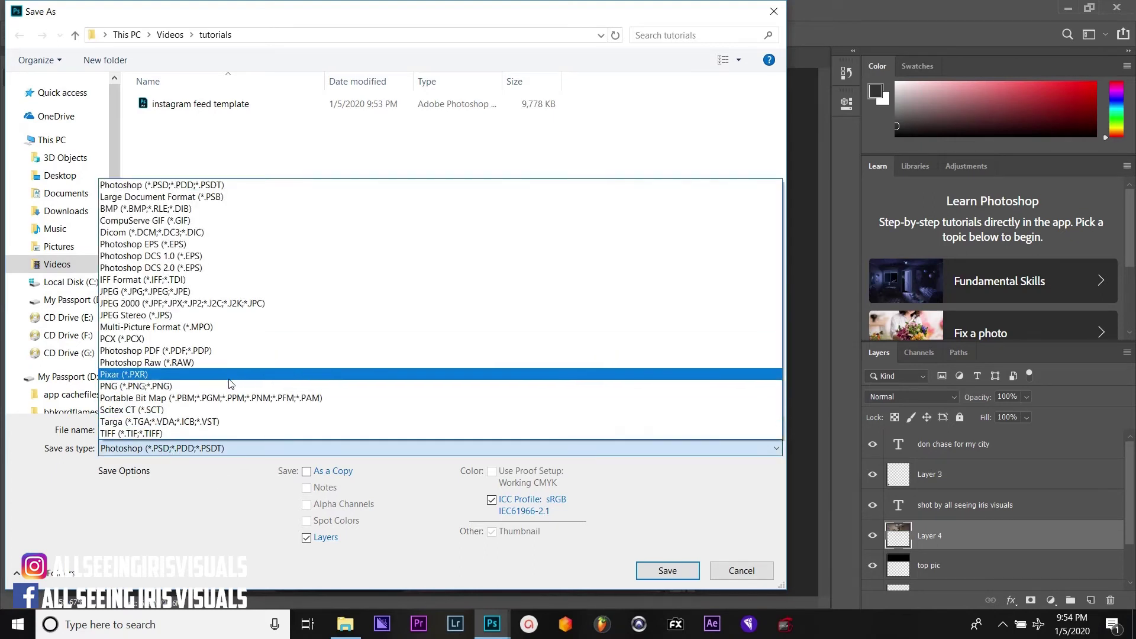
pyautogui.click(227, 384)
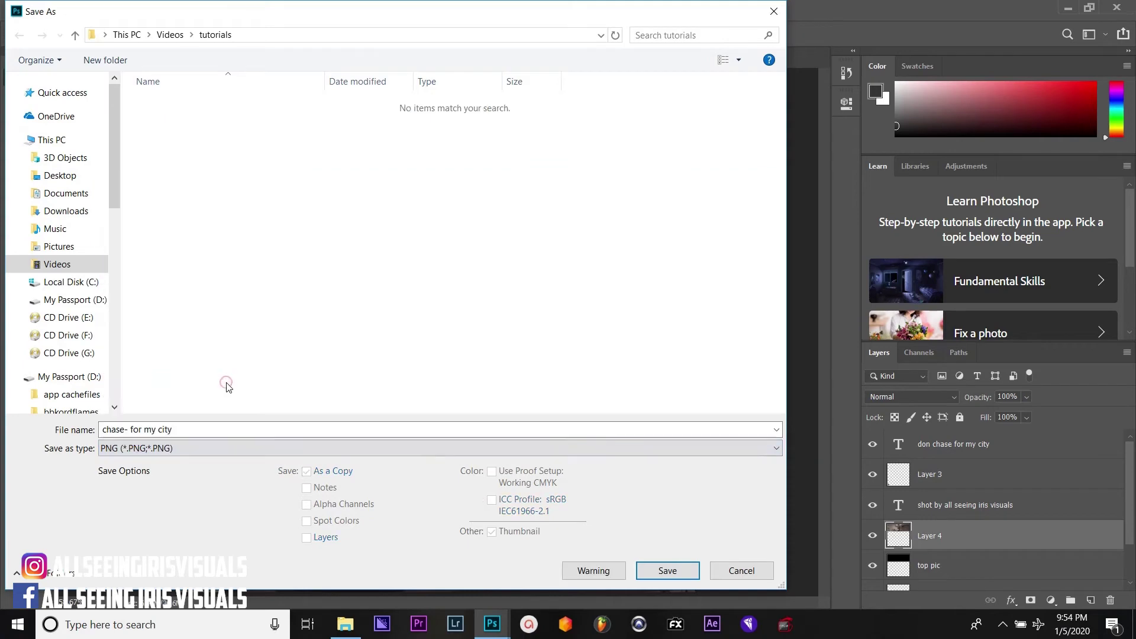
pyautogui.click(668, 571)
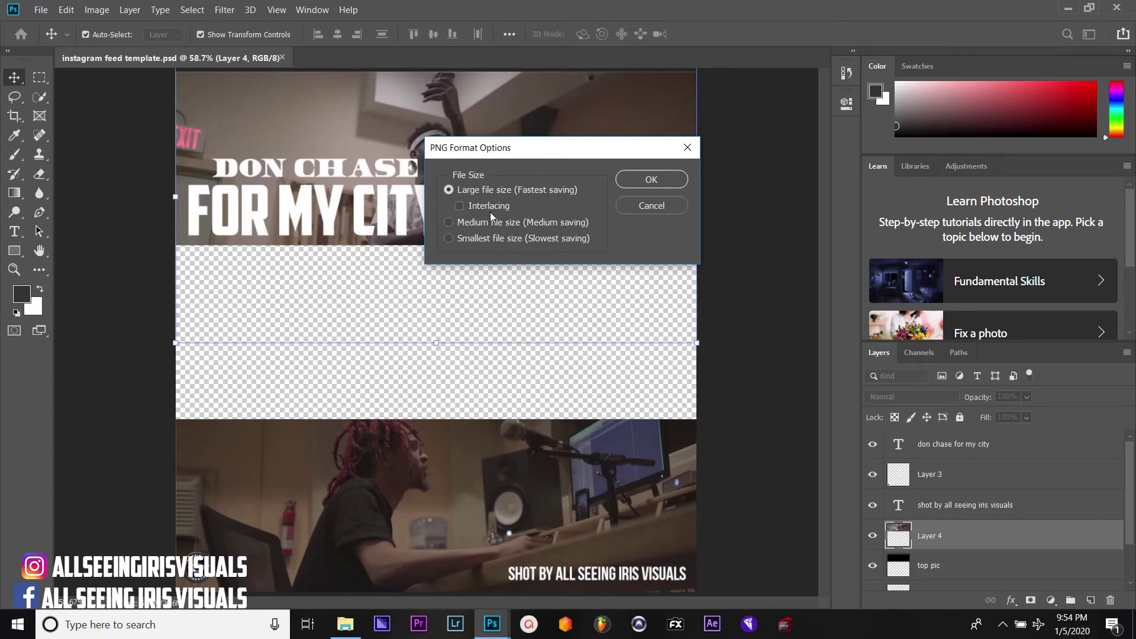
pyautogui.click(658, 184)
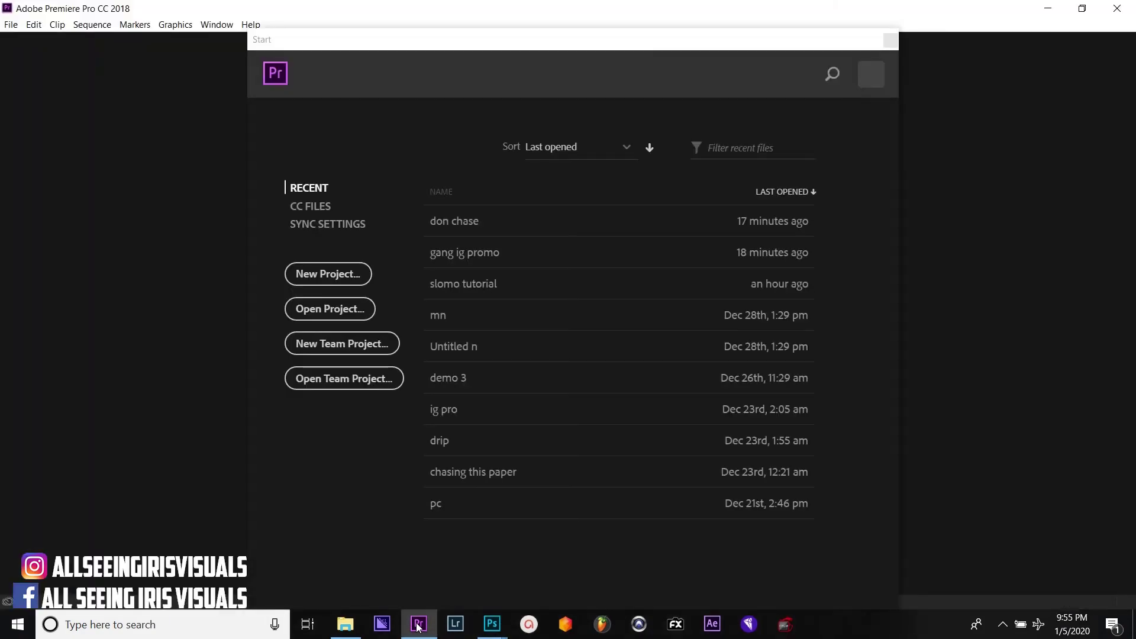
# From the Start screen, create a new Premiere Pro project named 'chase ig feed frame'
pyautogui.click(344, 281)
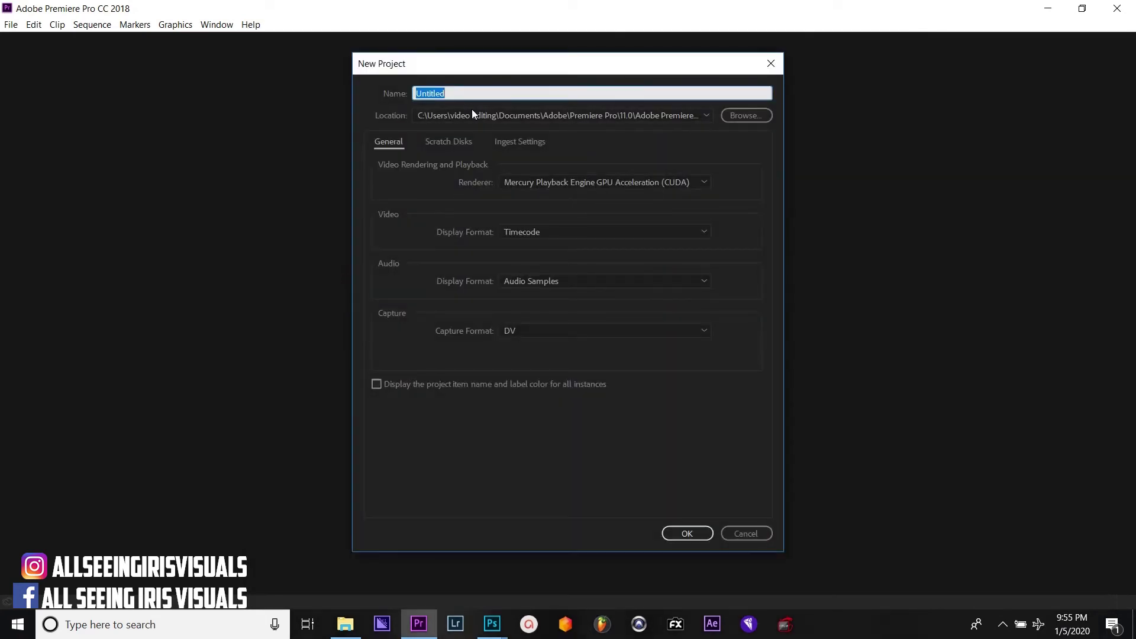
pyautogui.doubleClick(462, 91)
pyautogui.write('chase ig feed frame')
pyautogui.click(688, 534)
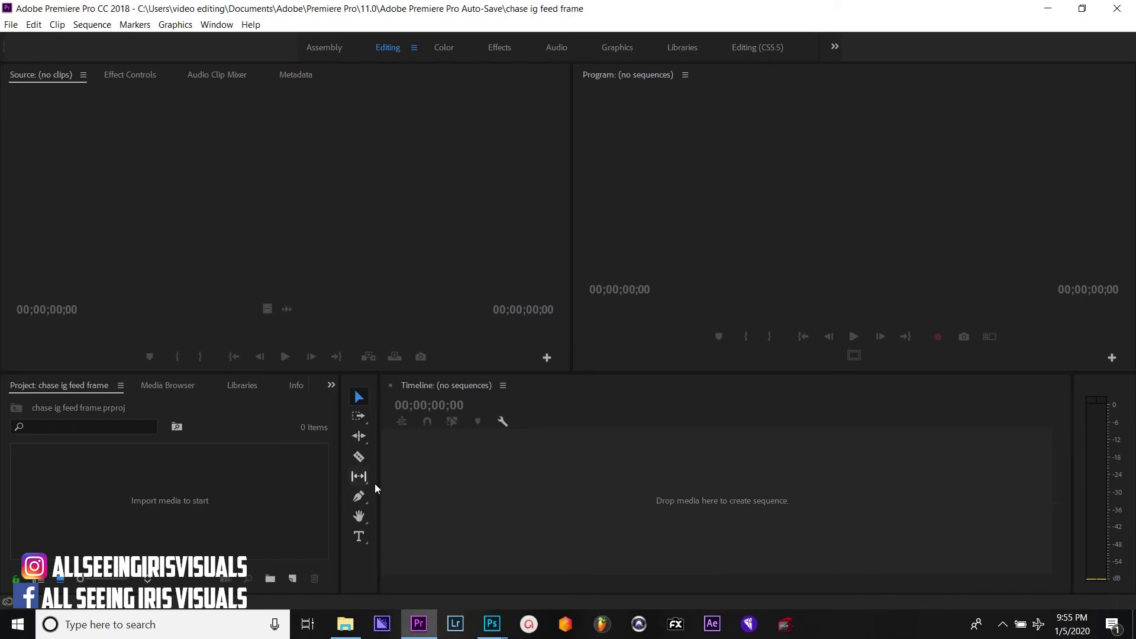
# Import chase- for my city.png from Videos > tutorials and drag it onto the timeline
pyautogui.doubleClick(174, 510)
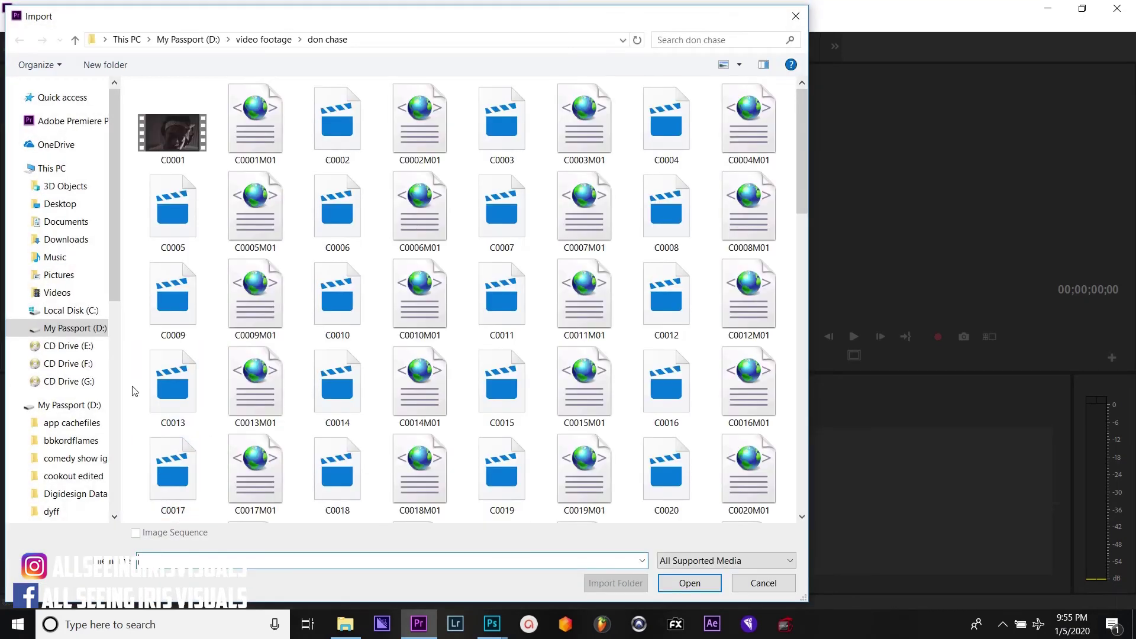
pyautogui.click(76, 293)
pyautogui.click(265, 159)
pyautogui.doubleClick(264, 159)
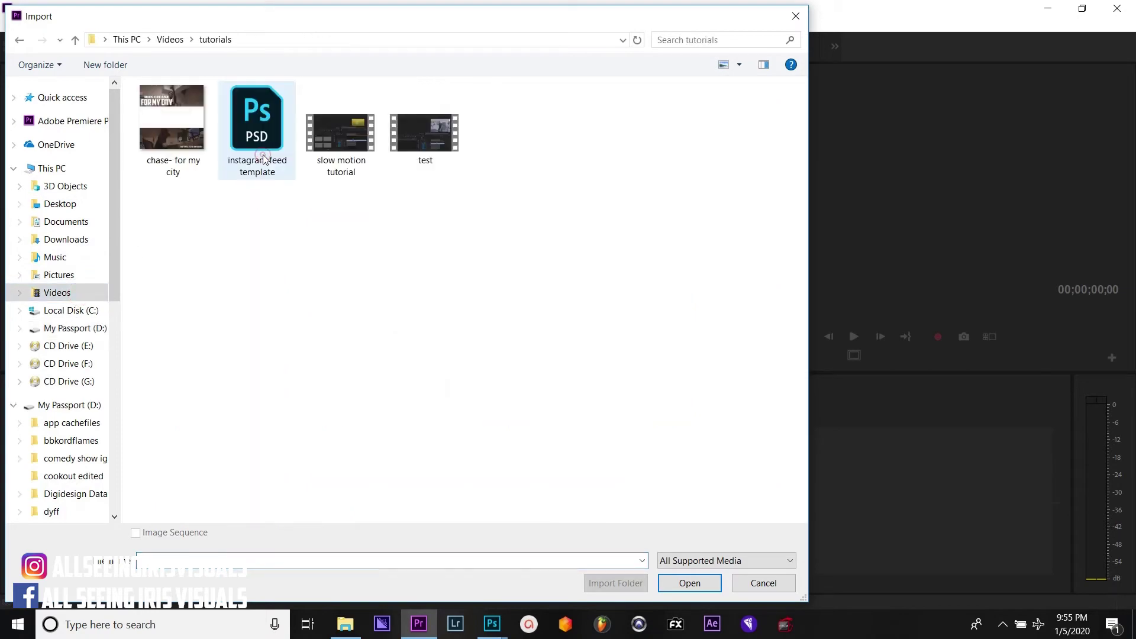
pyautogui.doubleClick(171, 133)
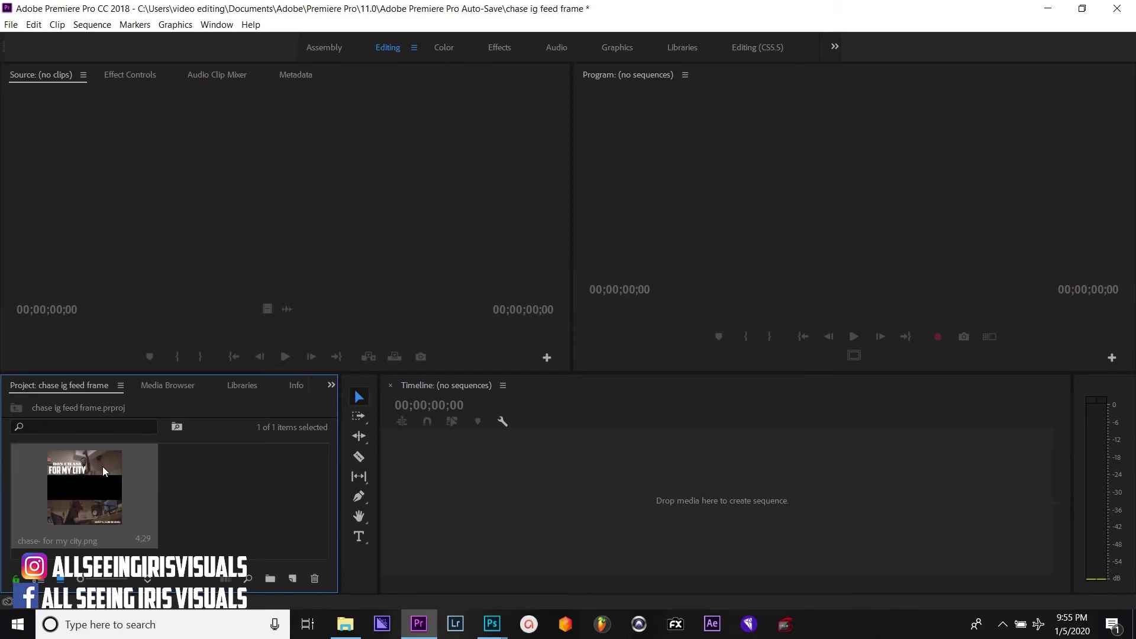
pyautogui.moveTo(103, 470); pyautogui.dragTo(552, 503)
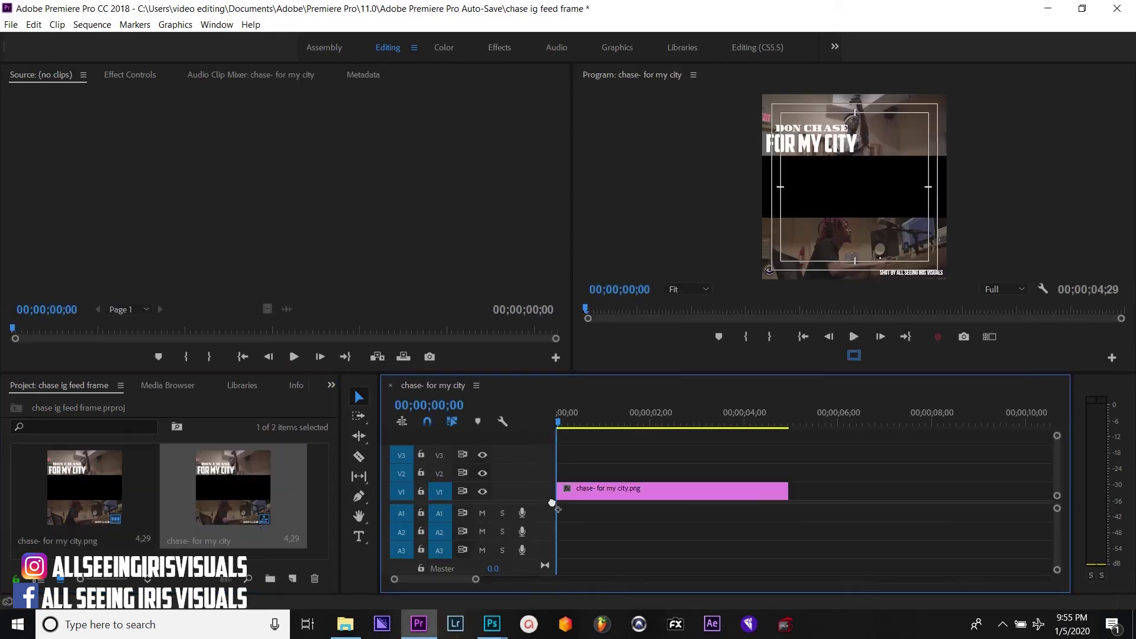
# Turn off the Program monitor's safe margins and move the PNG clip from V1 to V3
pyautogui.click(858, 355)
pyautogui.click(853, 356)
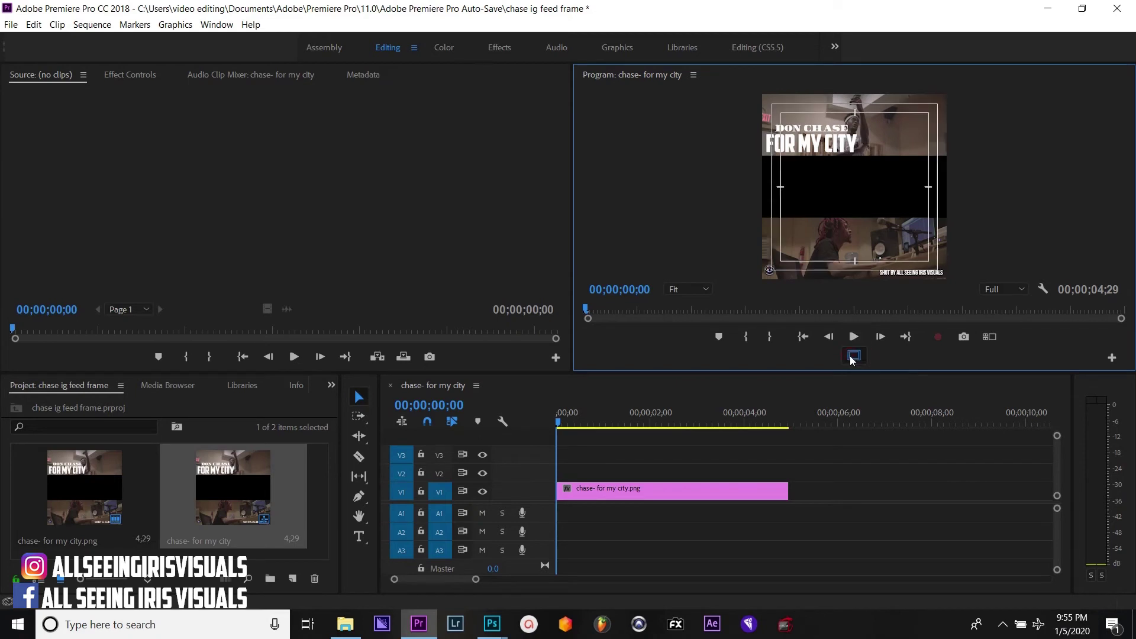
pyautogui.click(853, 357)
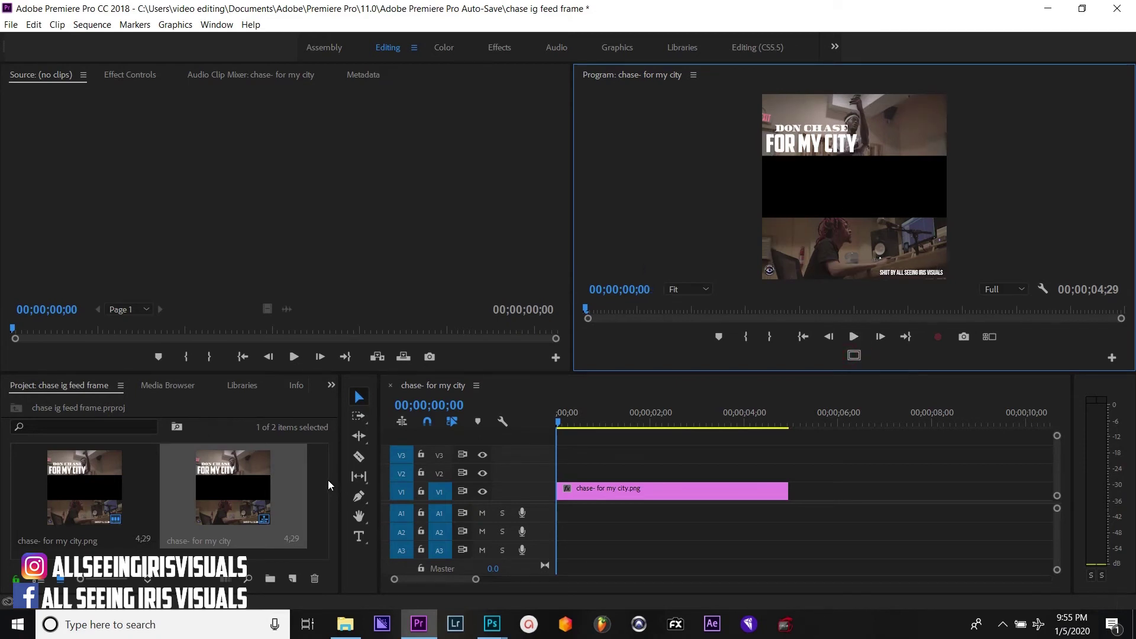
pyautogui.click(322, 510)
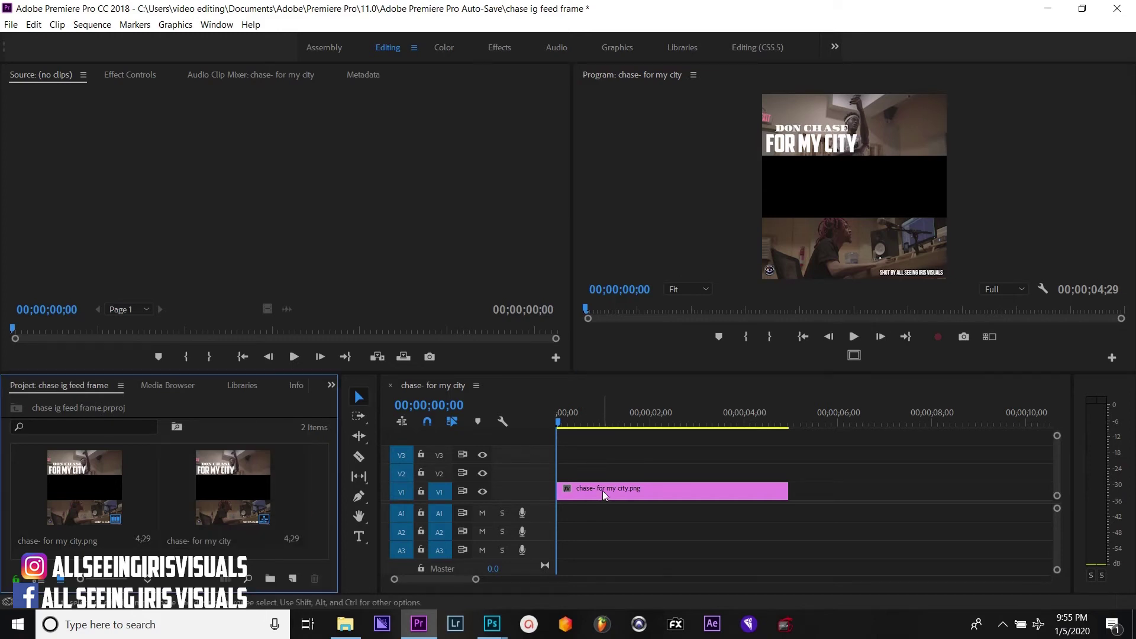
pyautogui.moveTo(602, 491); pyautogui.dragTo(604, 452)
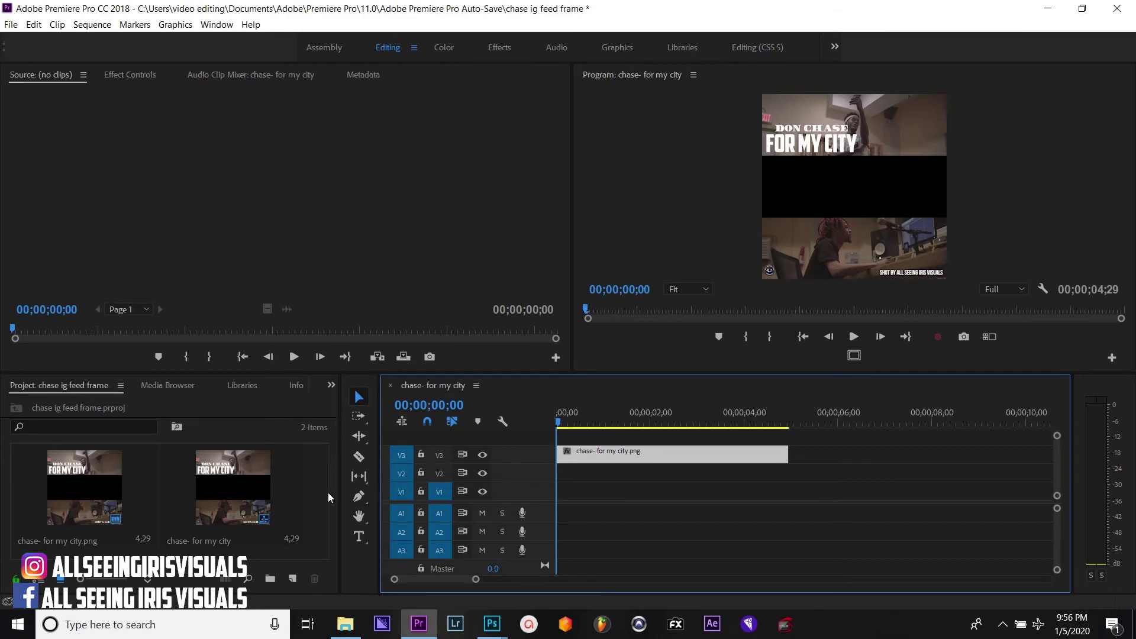
pyautogui.doubleClick(297, 503)
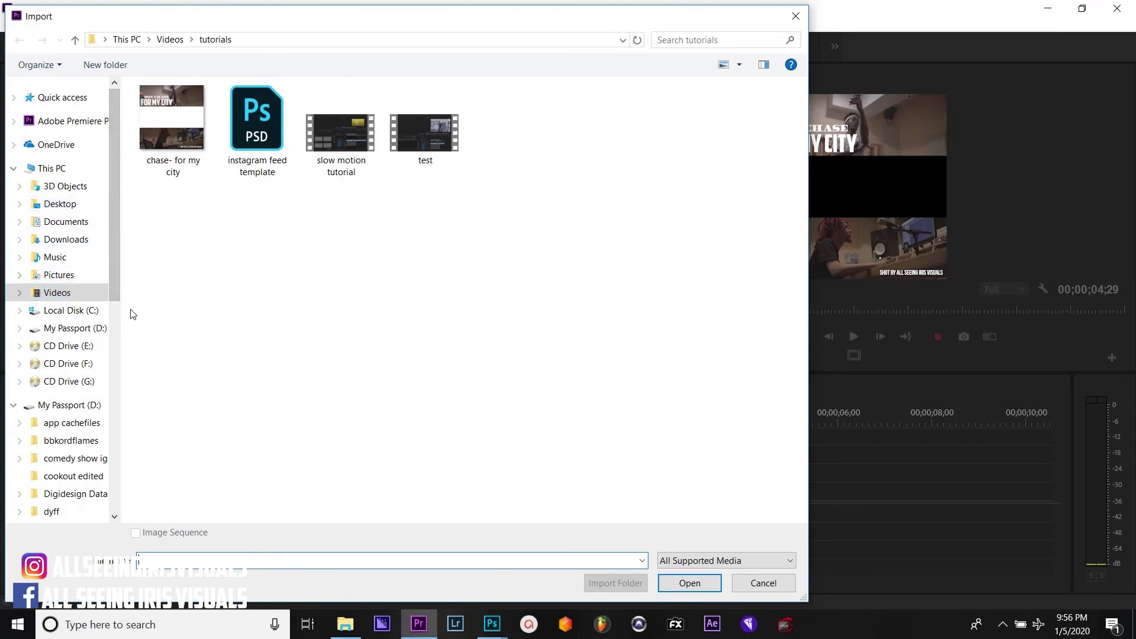
pyautogui.click(83, 329)
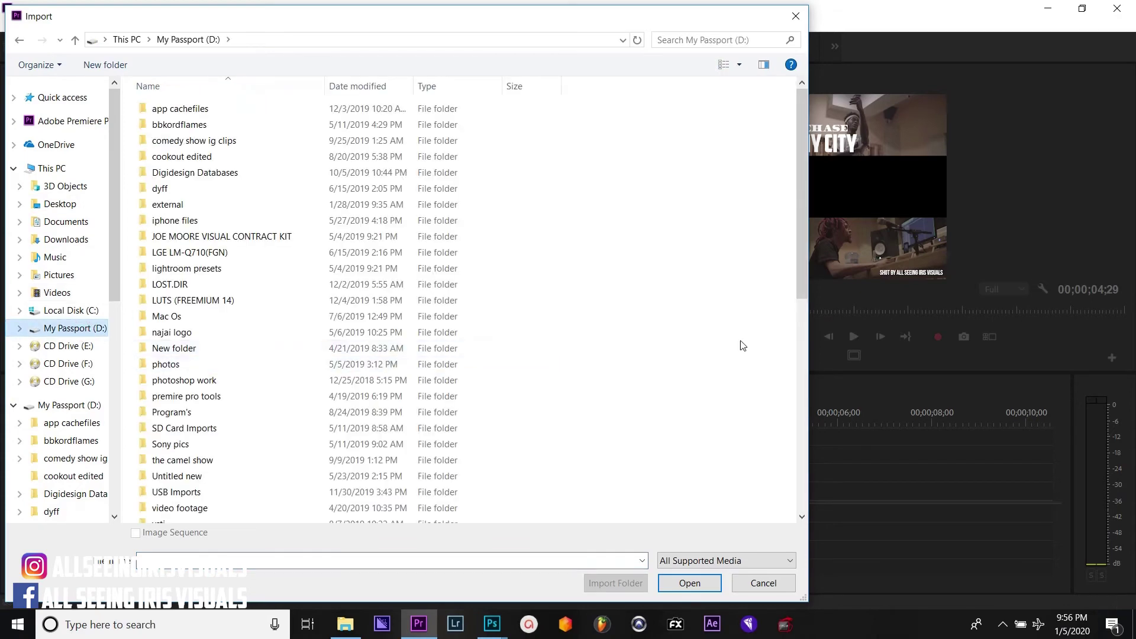
pyautogui.moveTo(803, 265); pyautogui.dragTo(797, 364)
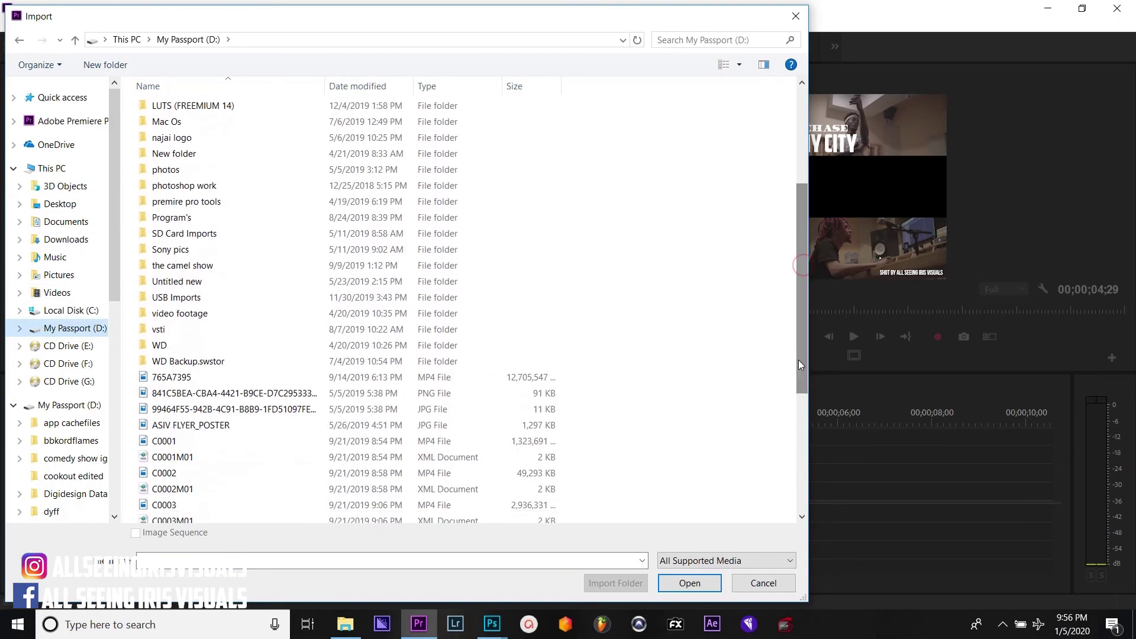
pyautogui.click(314, 308)
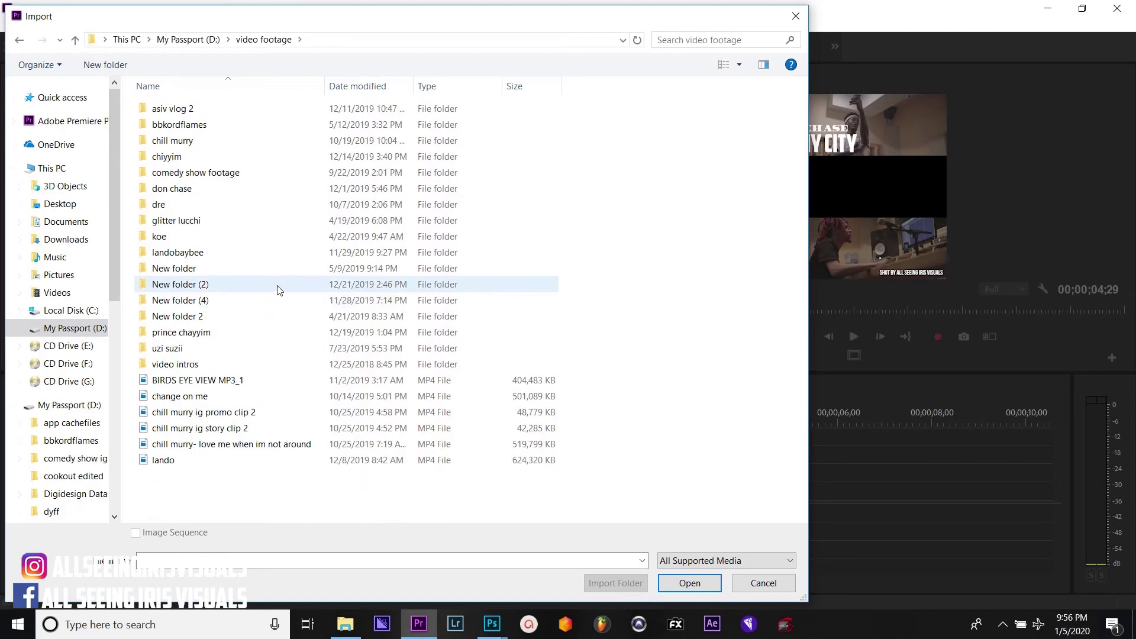
pyautogui.click(177, 195)
pyautogui.doubleClick(176, 194)
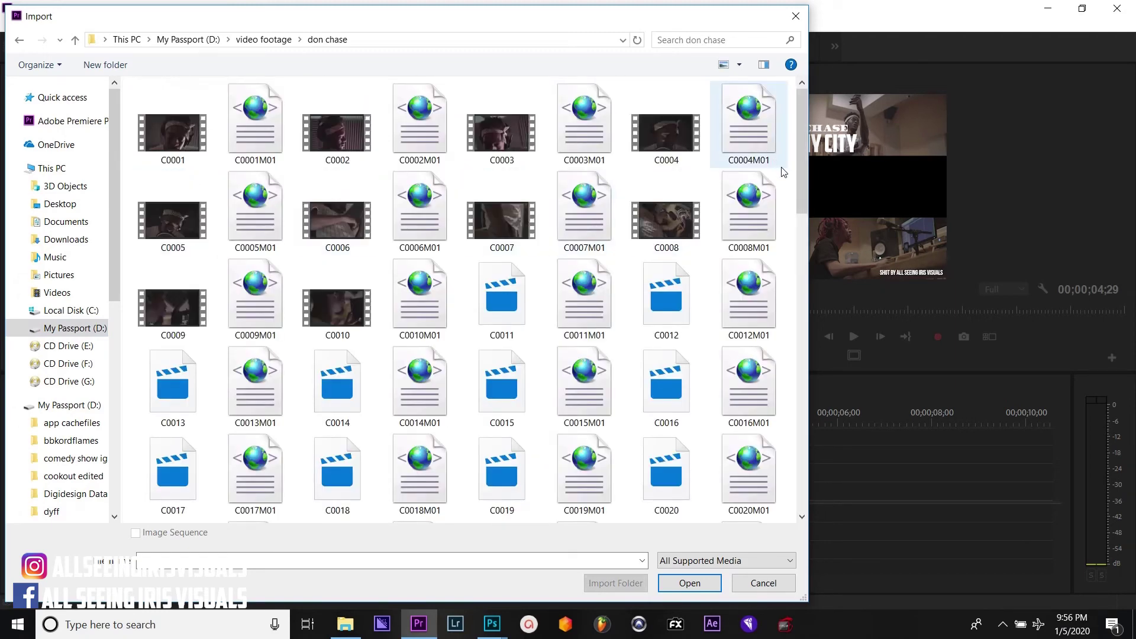
pyautogui.moveTo(805, 182); pyautogui.dragTo(794, 161)
pyautogui.click(337, 100)
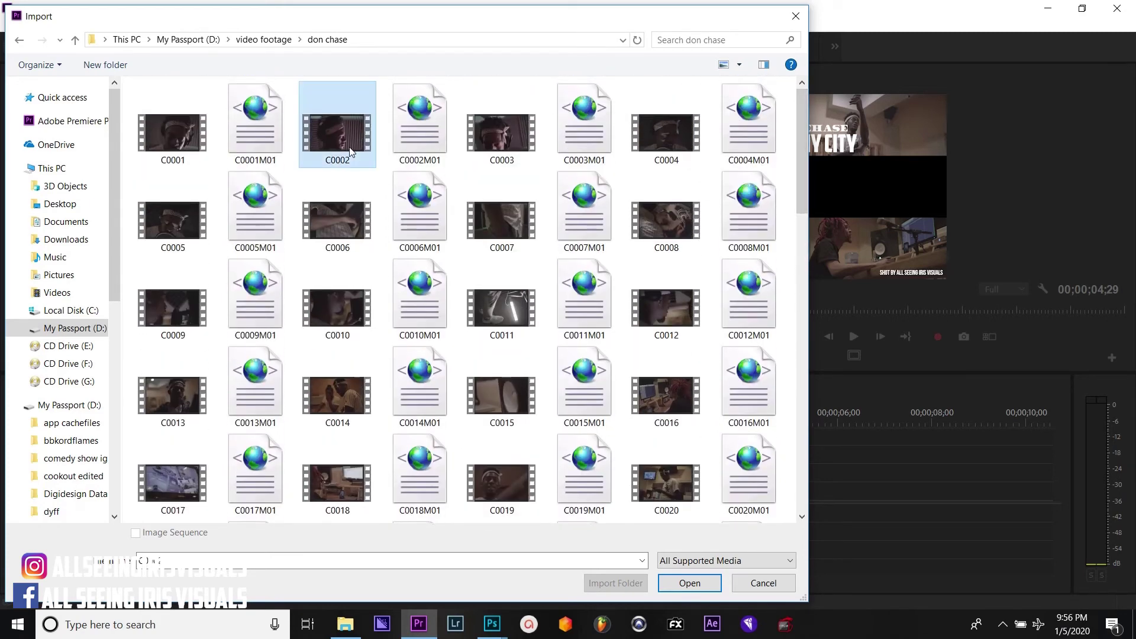
pyautogui.doubleClick(528, 140)
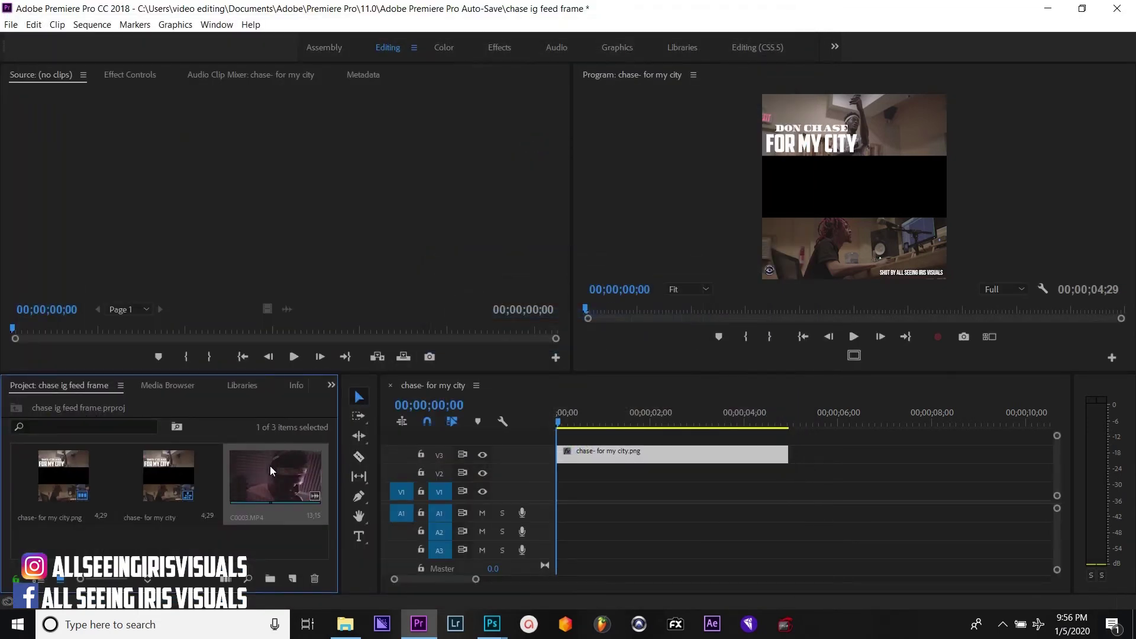
# Place C0003.MP4 on V1 and stretch the PNG clip to end with it at 13;15
pyautogui.moveTo(269, 467); pyautogui.dragTo(557, 496)
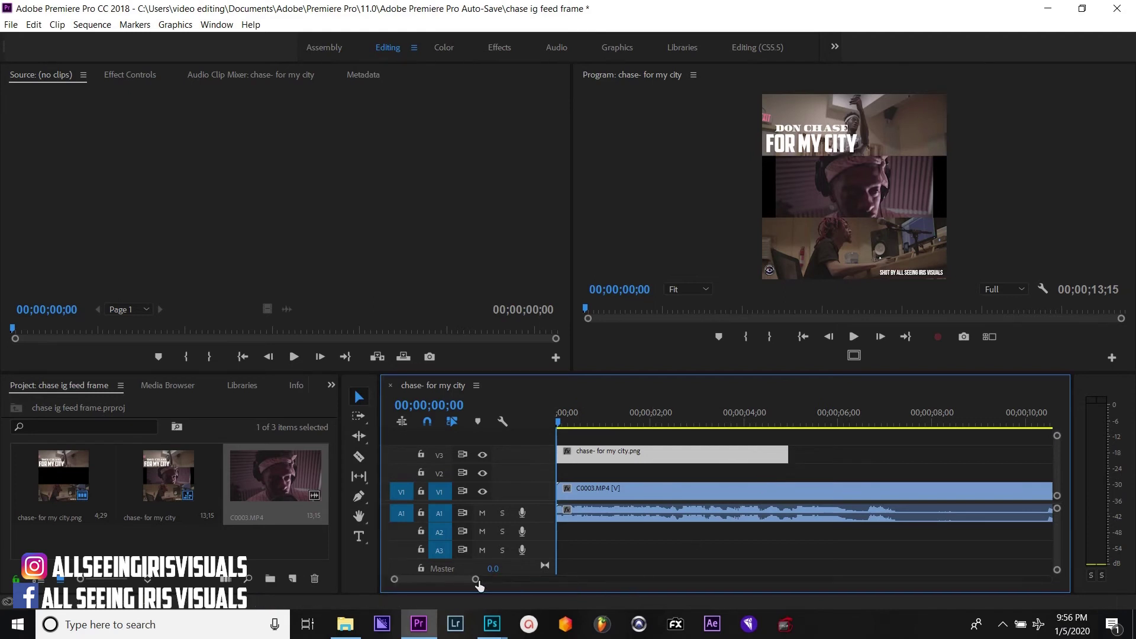
pyautogui.moveTo(476, 580); pyautogui.dragTo(488, 581)
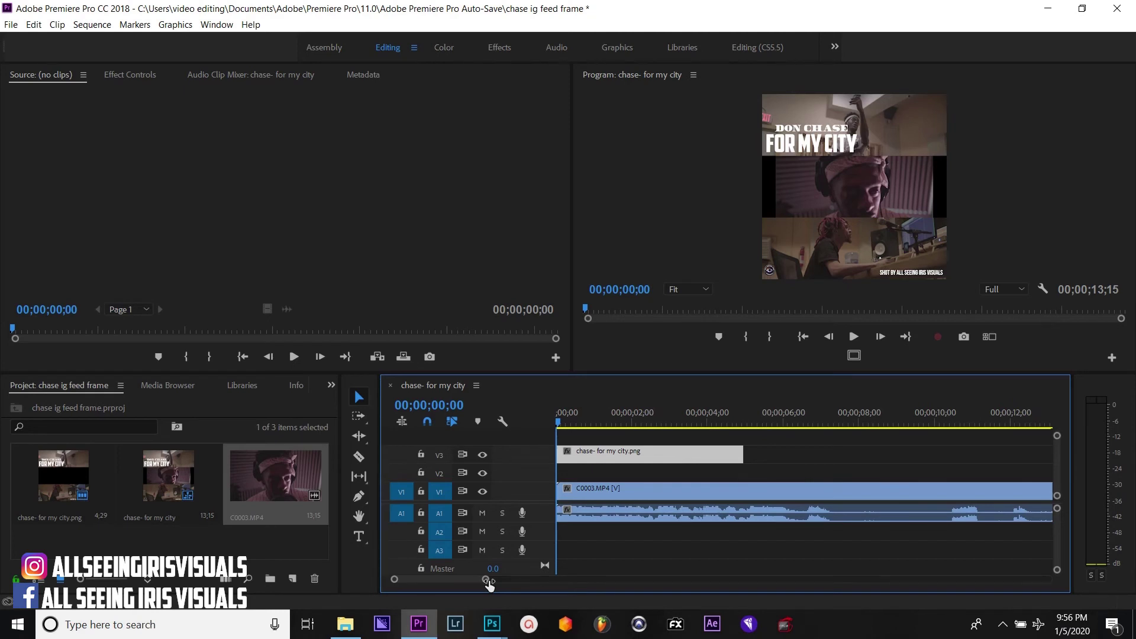
pyautogui.moveTo(489, 584); pyautogui.dragTo(505, 581)
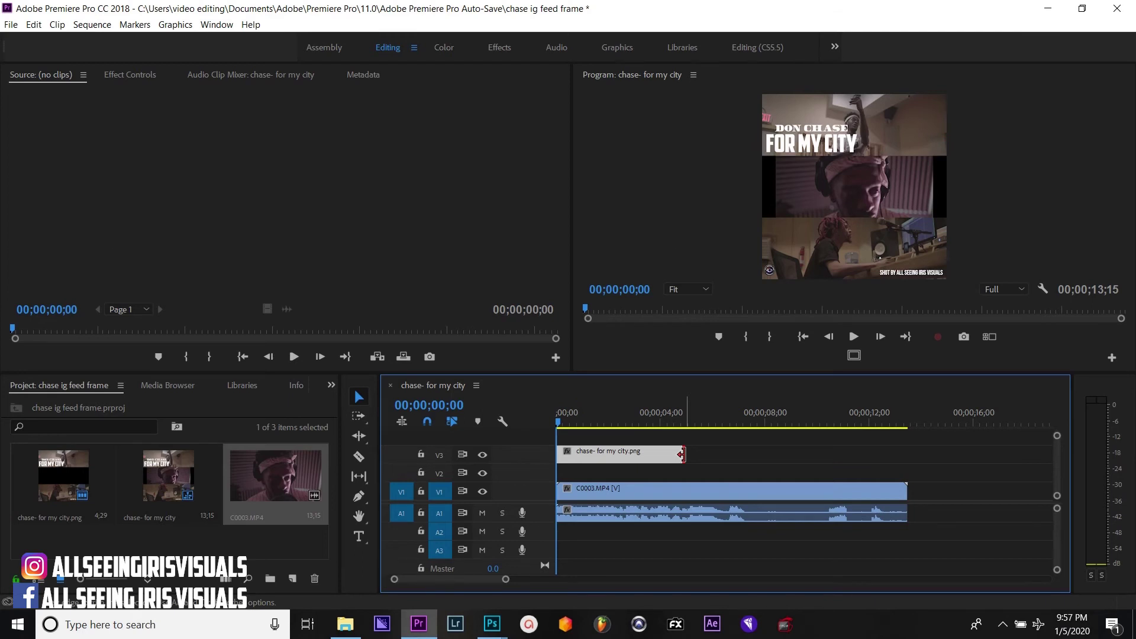
pyautogui.moveTo(682, 454); pyautogui.dragTo(907, 481)
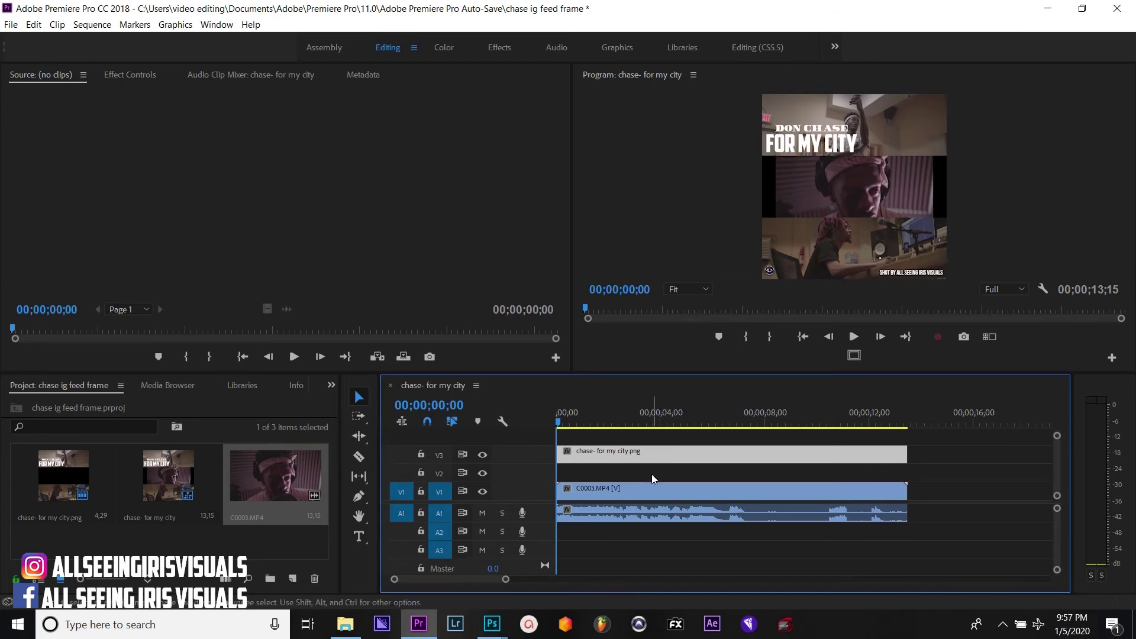
# Scale both clips in the sequence to the sequence frame size
pyautogui.hotkey('ctrl', 'a')
pyautogui.rightClick(651, 491)
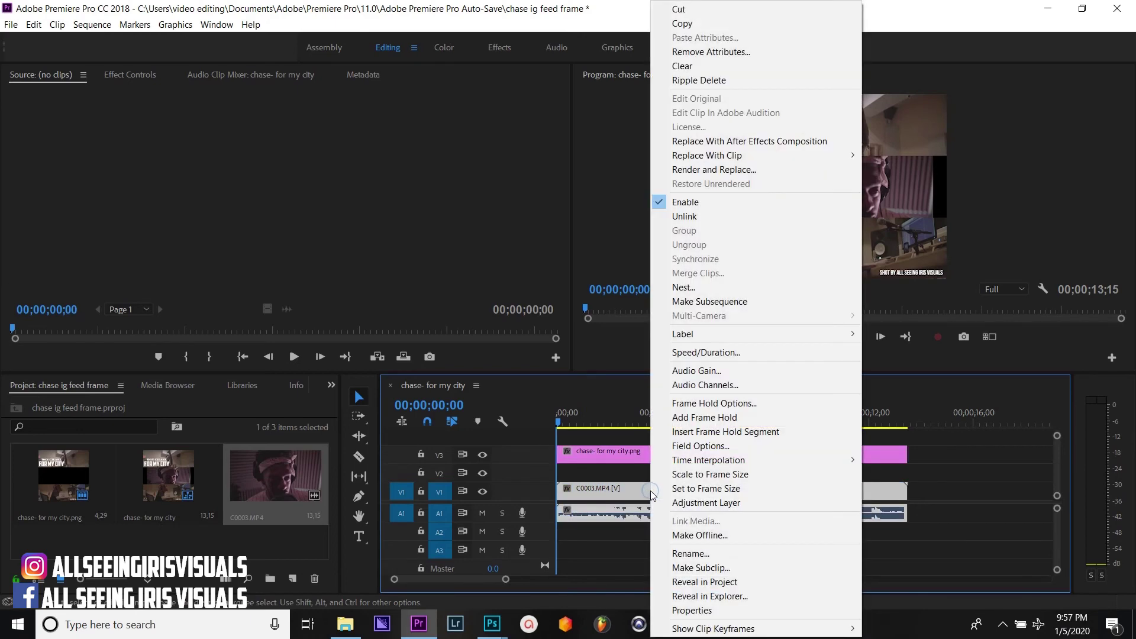
pyautogui.click(680, 488)
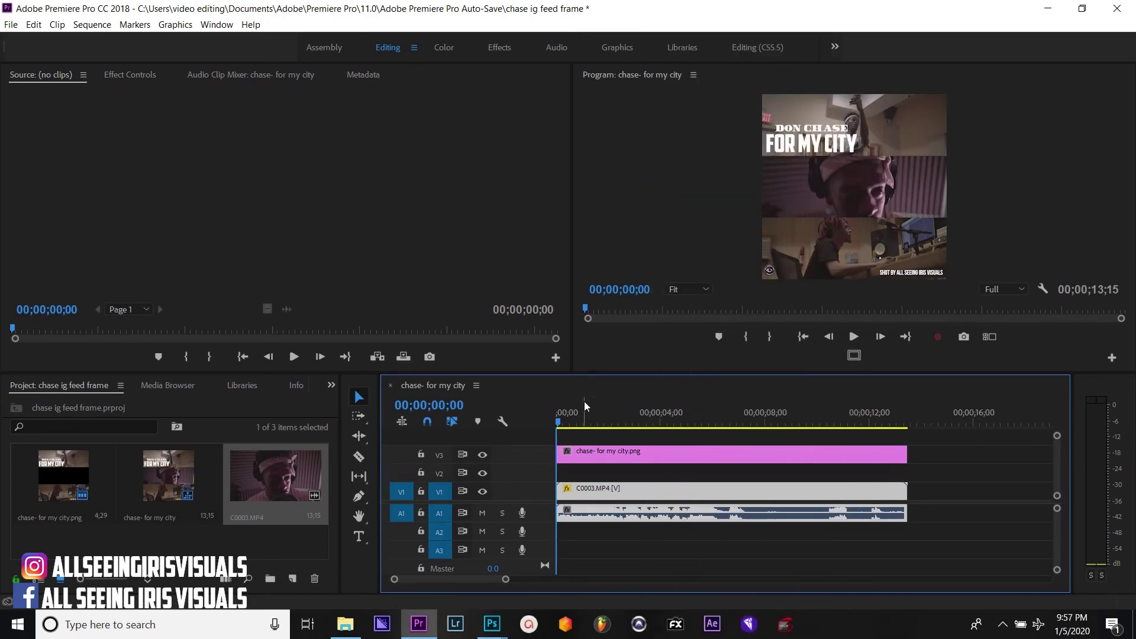
# Play the sequence from the start and turn the system volume down low
pyautogui.click(563, 413)
pyautogui.press('space')
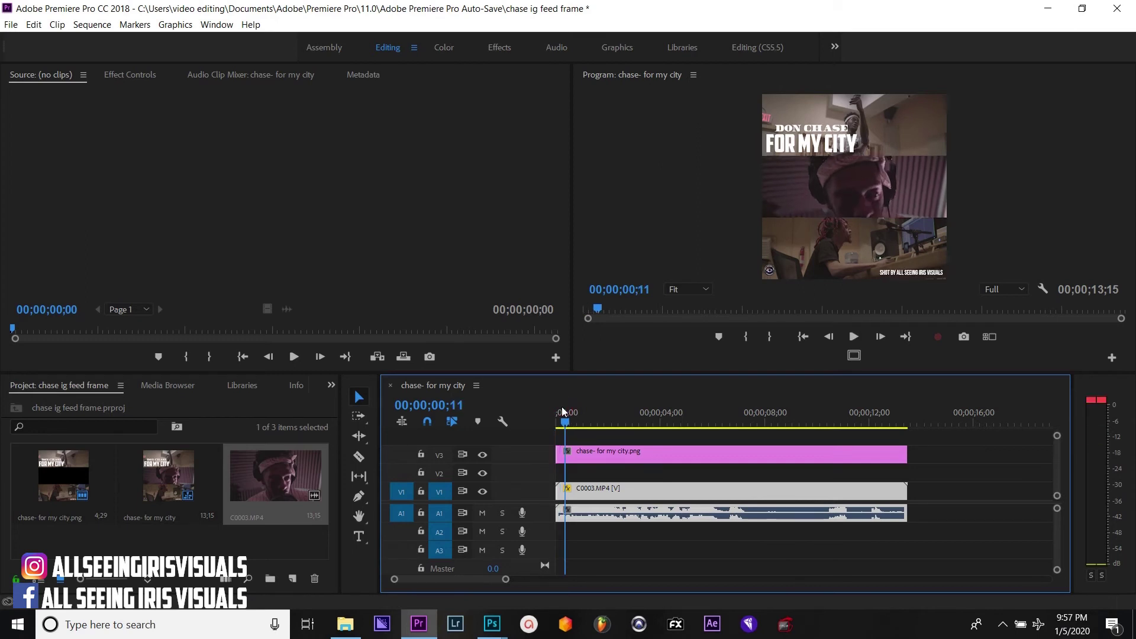
pyautogui.click(1003, 625)
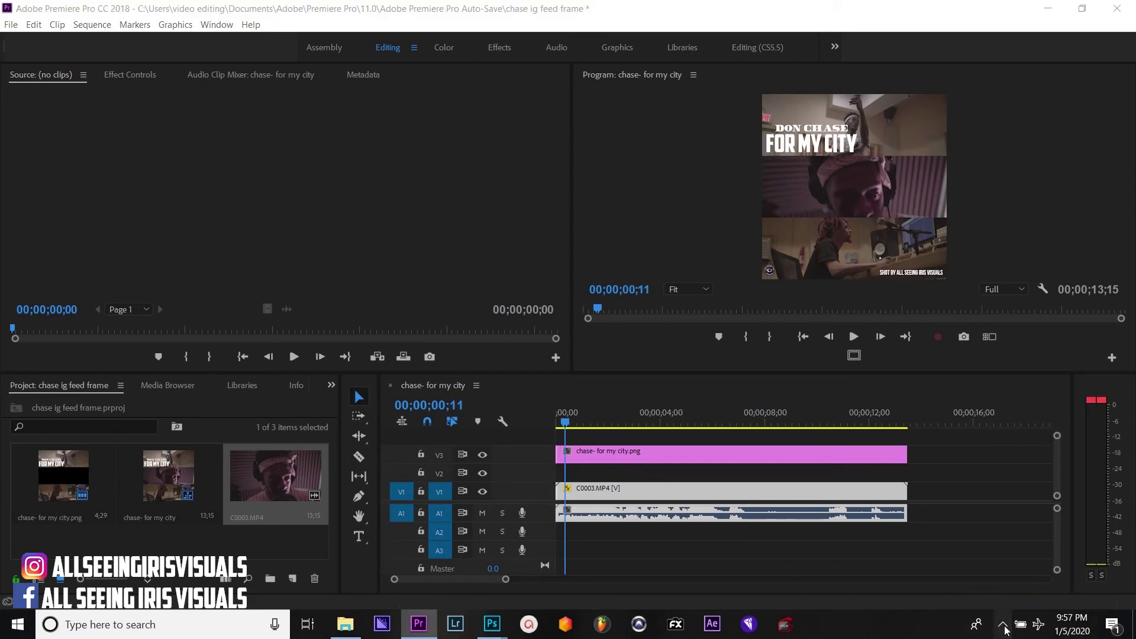
pyautogui.click(1017, 536)
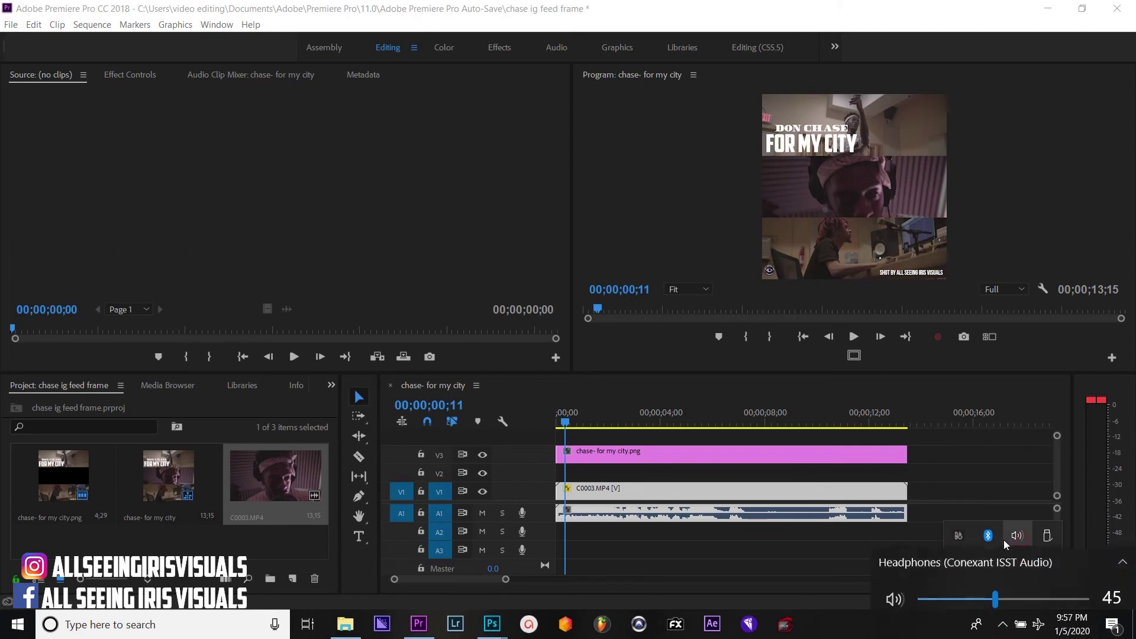
pyautogui.moveTo(943, 580); pyautogui.dragTo(926, 589)
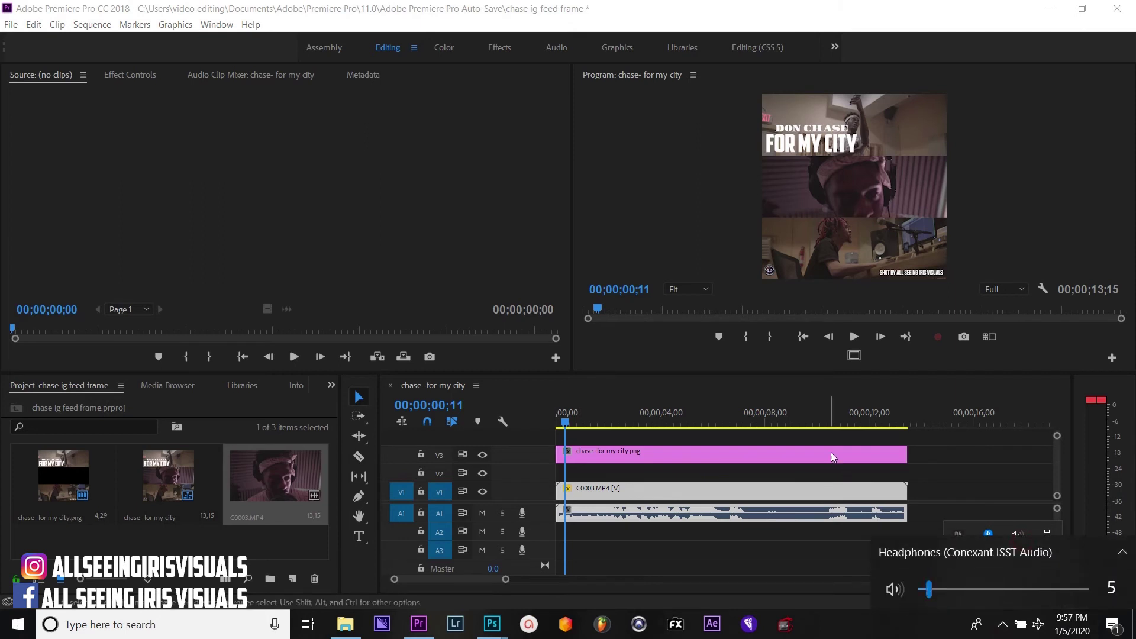
# Replay the sequence from the start and scrub through its frames to check the composition
pyautogui.click(778, 414)
pyautogui.click(559, 403)
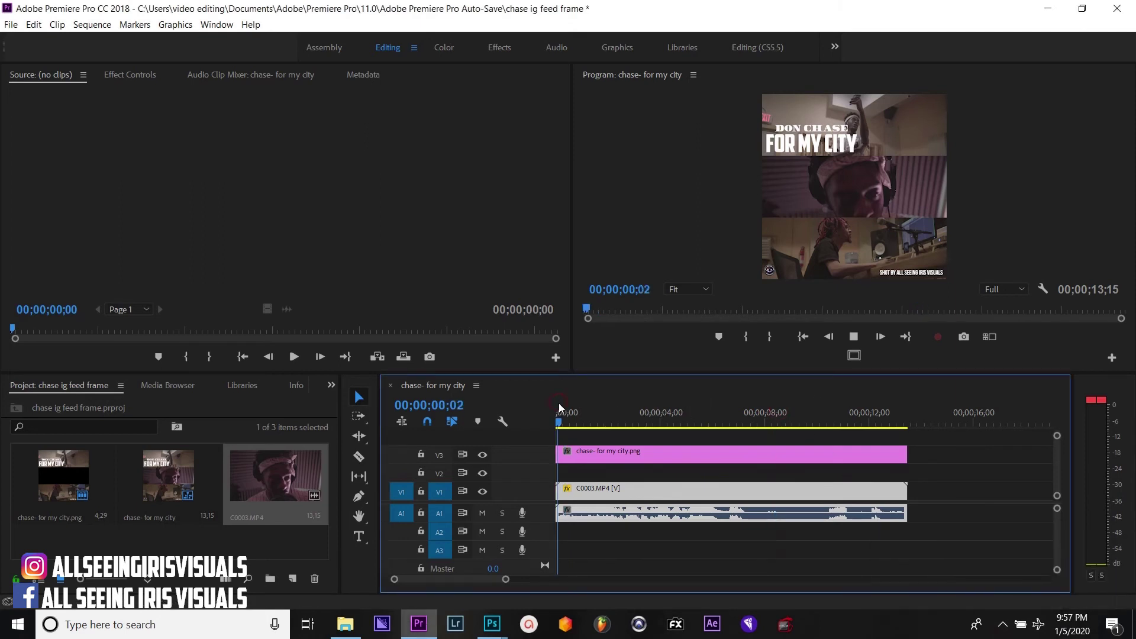
pyautogui.press('space')
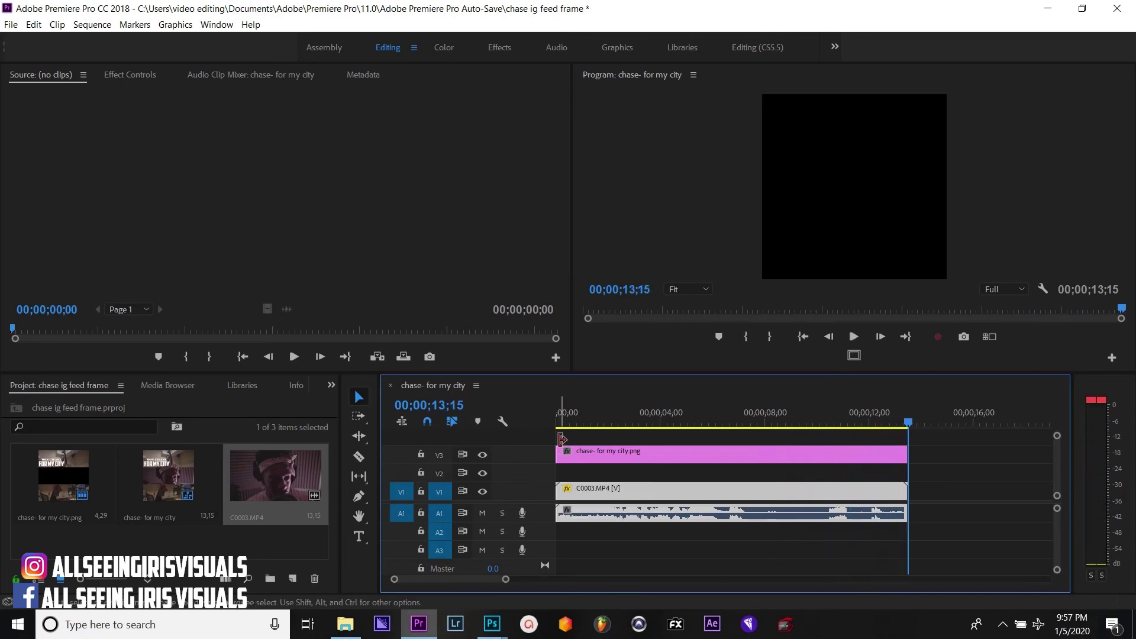
pyautogui.moveTo(589, 397)
pyautogui.mouseDown()
pyautogui.moveTo(679, 413)
pyautogui.moveTo(619, 413)
pyautogui.moveTo(649, 419)
pyautogui.moveTo(710, 408)
pyautogui.moveTo(574, 402)
pyautogui.mouseUp()
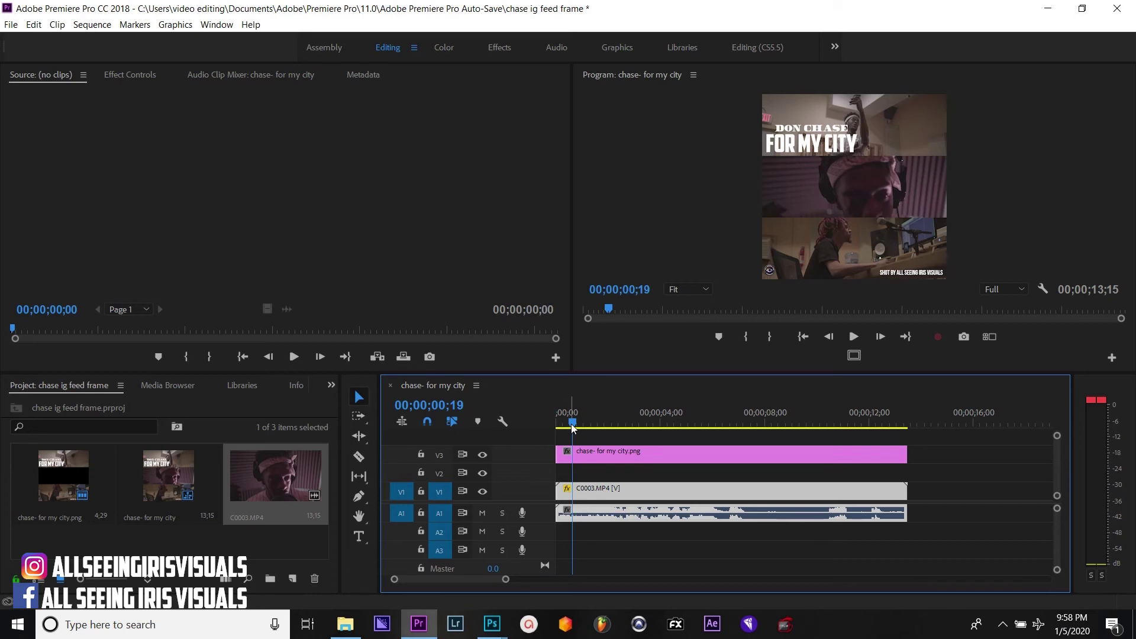
pyautogui.moveTo(573, 429); pyautogui.dragTo(569, 408)
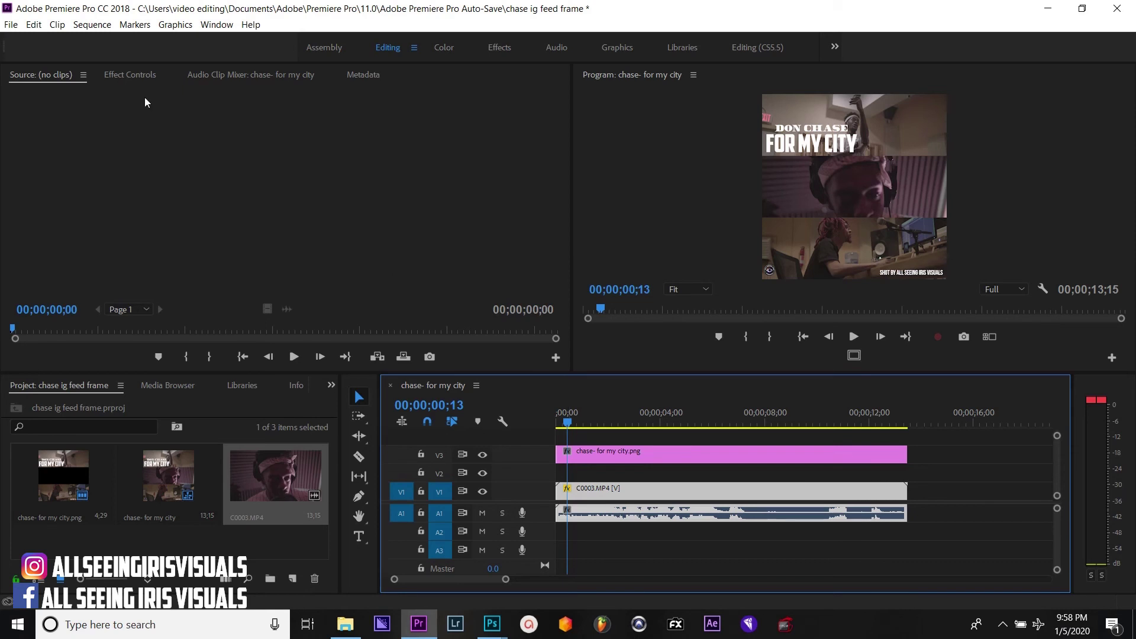
# Open the media export settings and choose the instagram preset
pyautogui.click(11, 24)
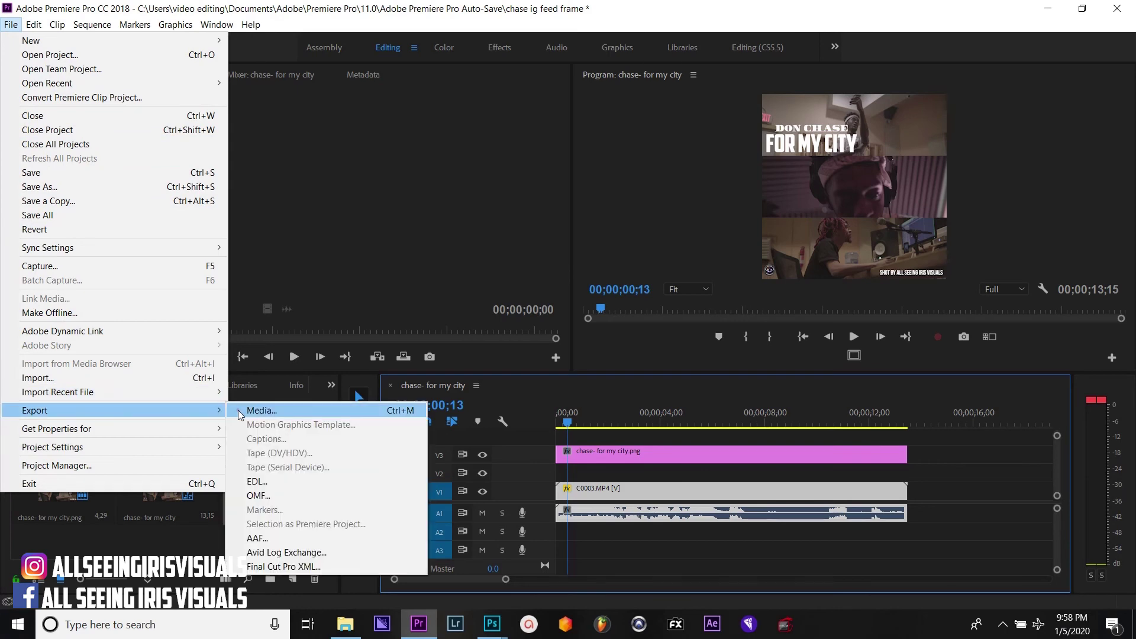
pyautogui.click(238, 410)
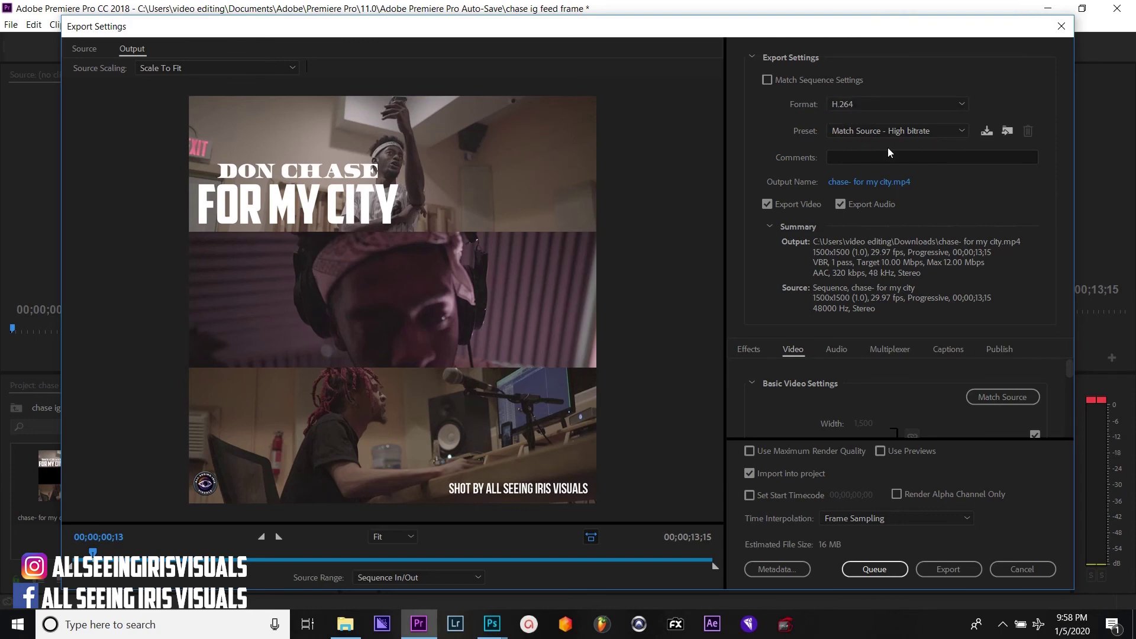
pyautogui.click(891, 132)
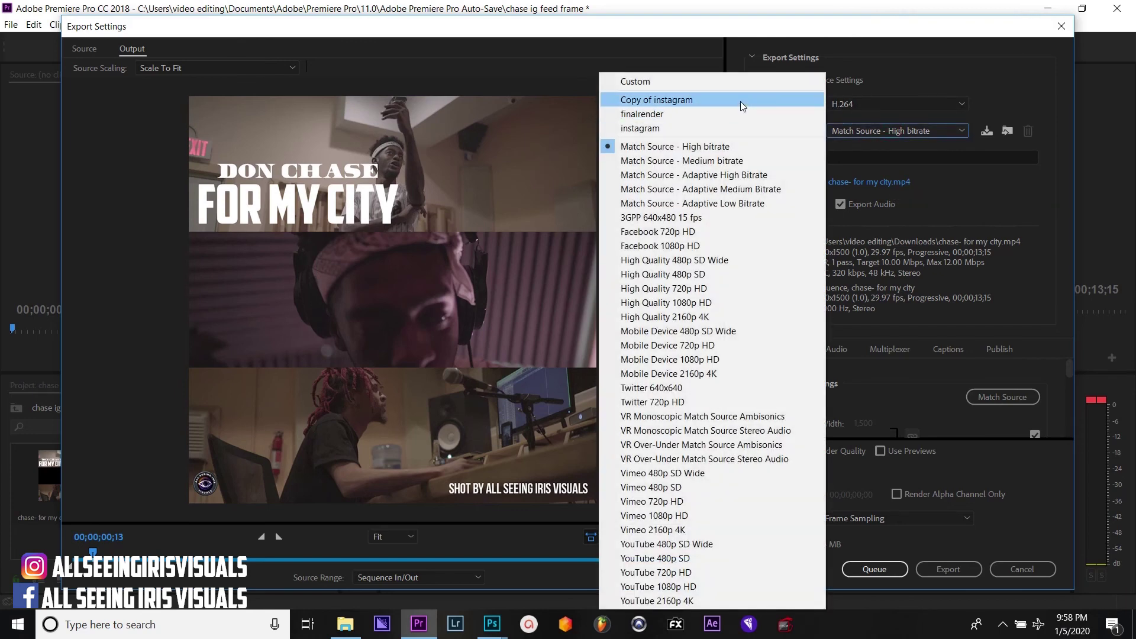
pyautogui.click(735, 123)
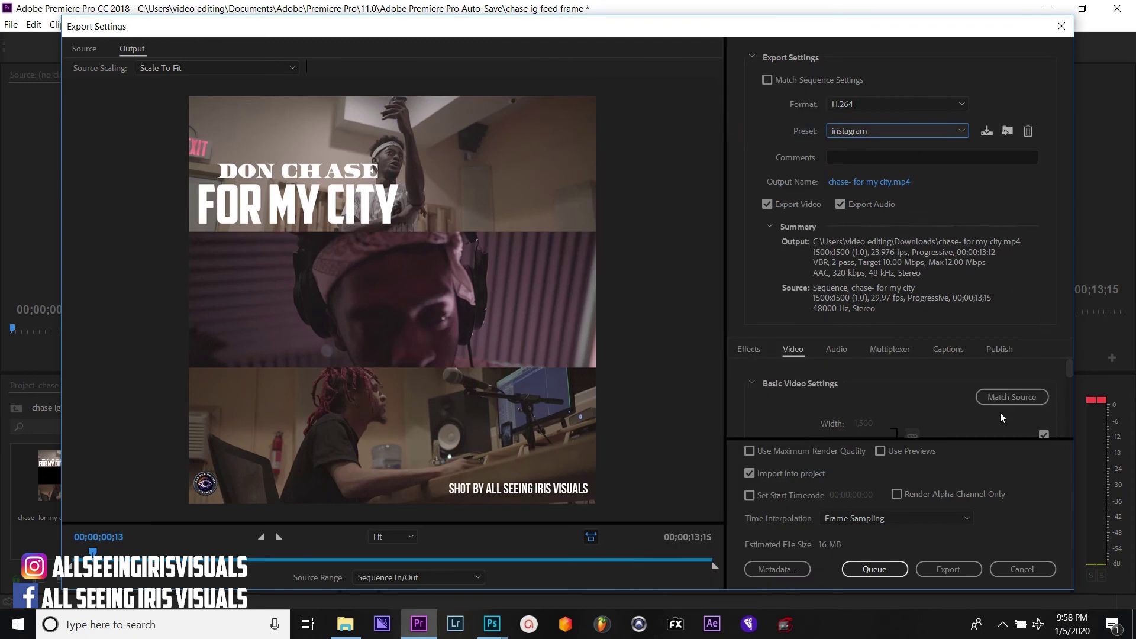
# Set the target bitrate to 32 Mbps, enable maximum render quality, and render chase- for my city.mp4
pyautogui.moveTo(1069, 365); pyautogui.dragTo(1069, 412)
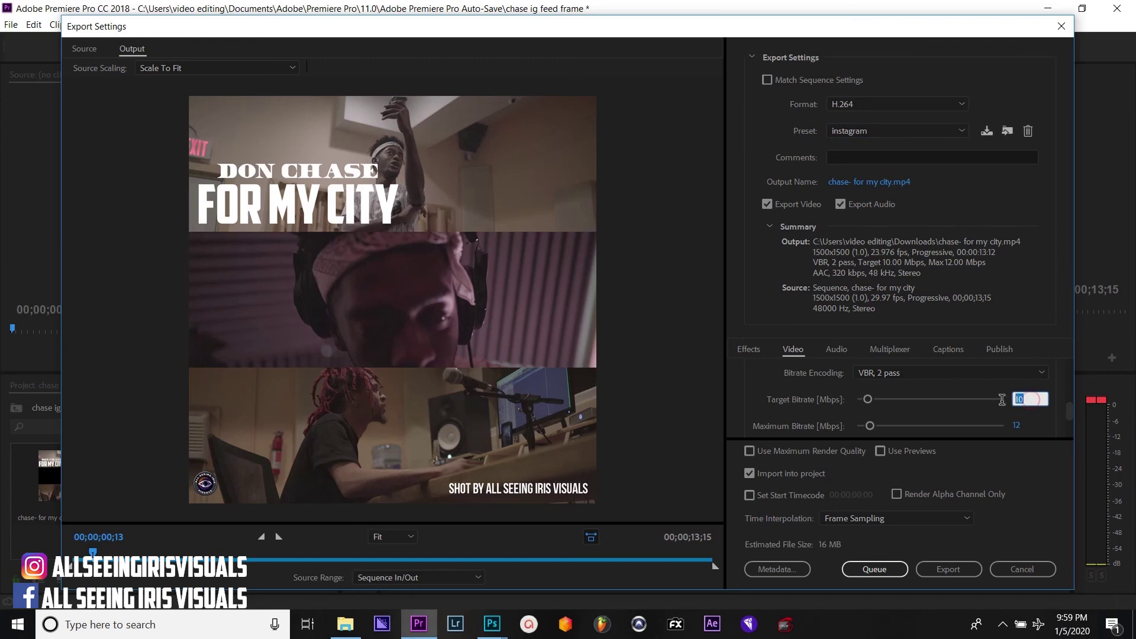
pyautogui.press('Return')
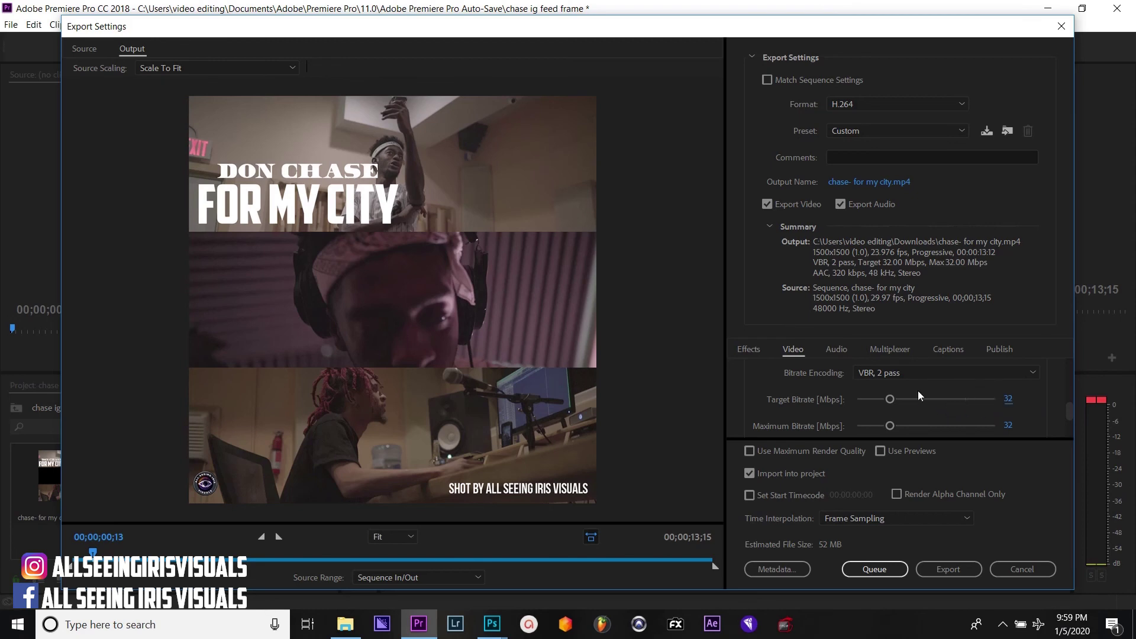
pyautogui.click(837, 455)
pyautogui.click(942, 573)
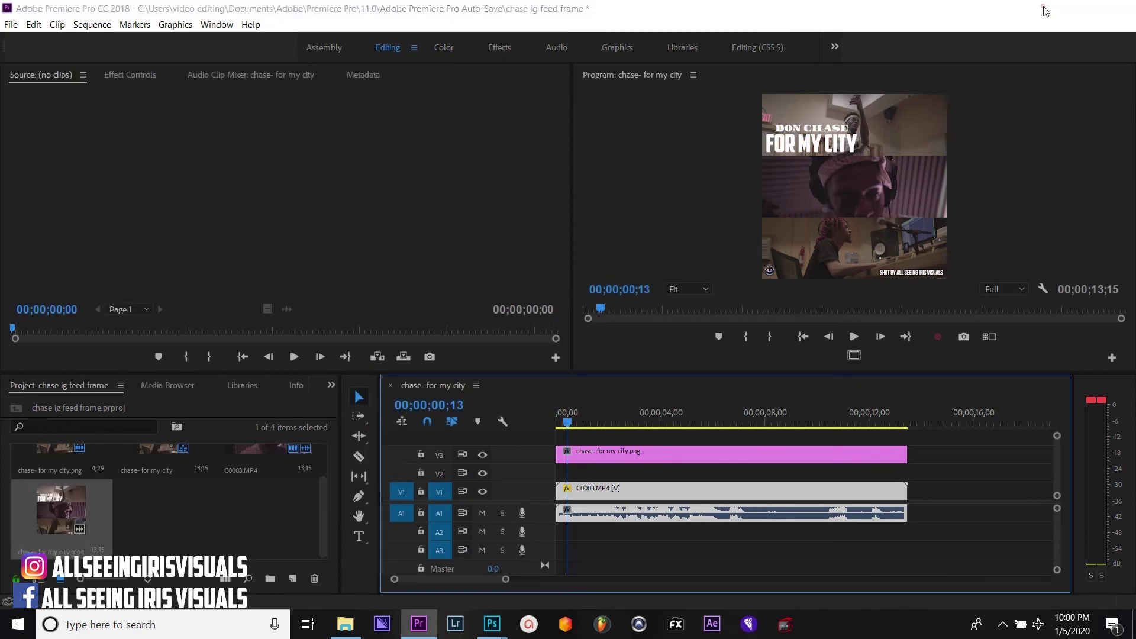
# Go to Downloads in File Explorer and play the chase- for my city video
pyautogui.click(1050, 8)
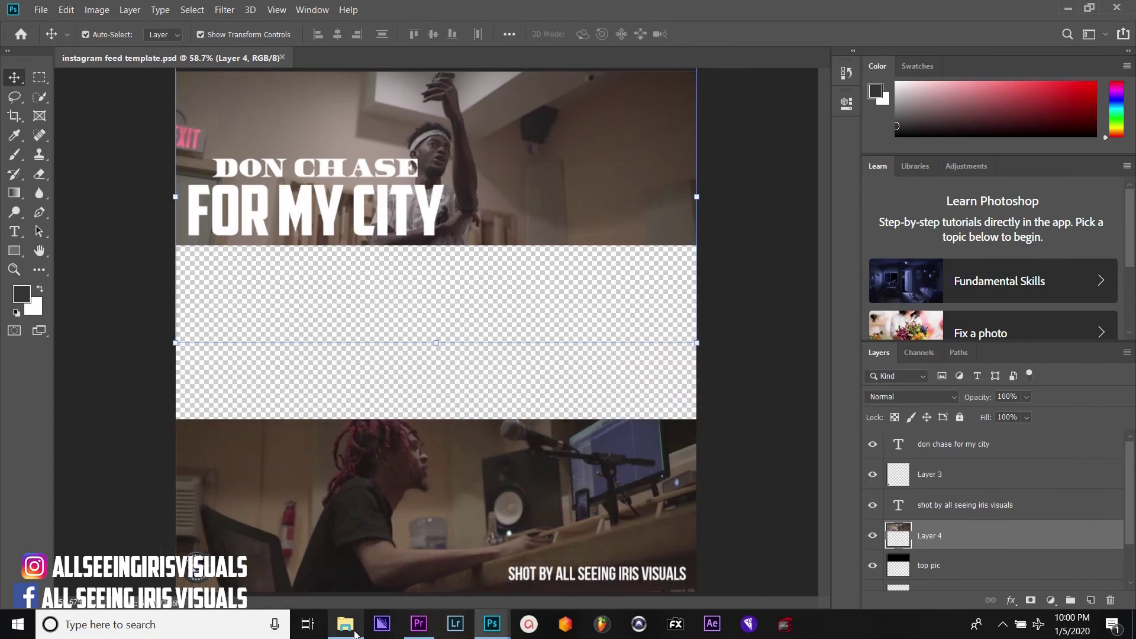
pyautogui.click(345, 624)
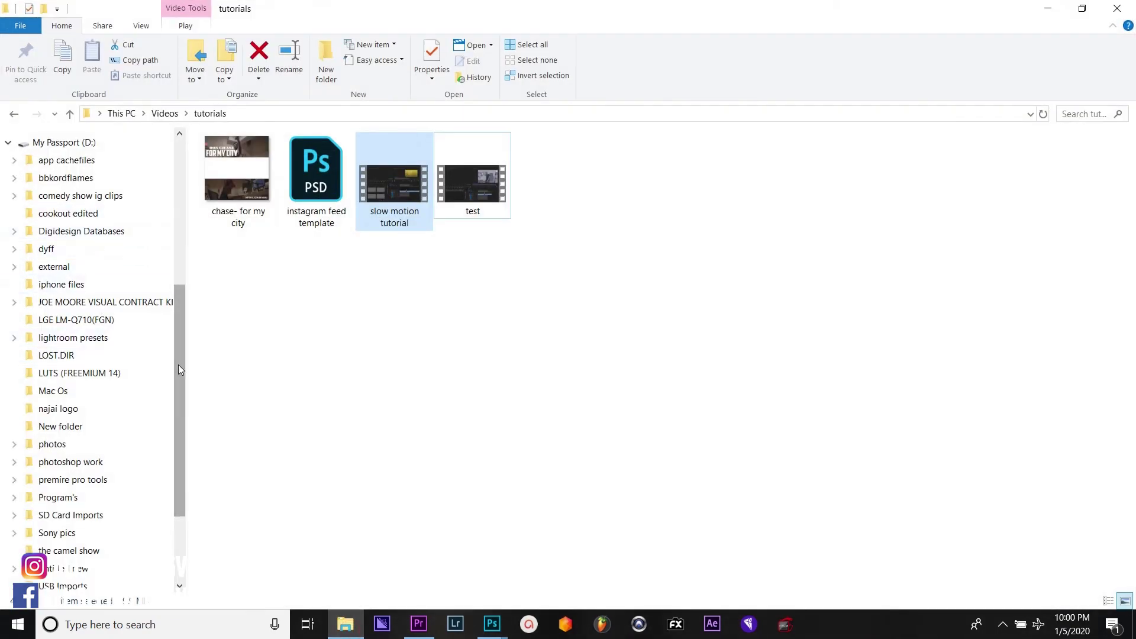
pyautogui.moveTo(187, 366); pyautogui.dragTo(178, 366)
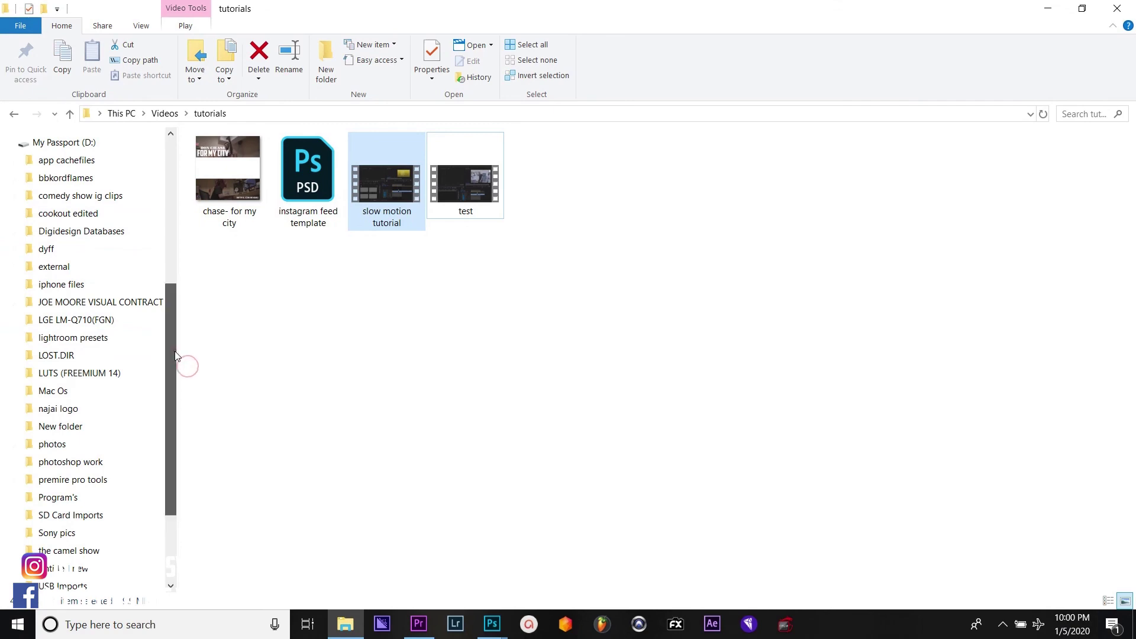
pyautogui.scroll(3, 177, 268)
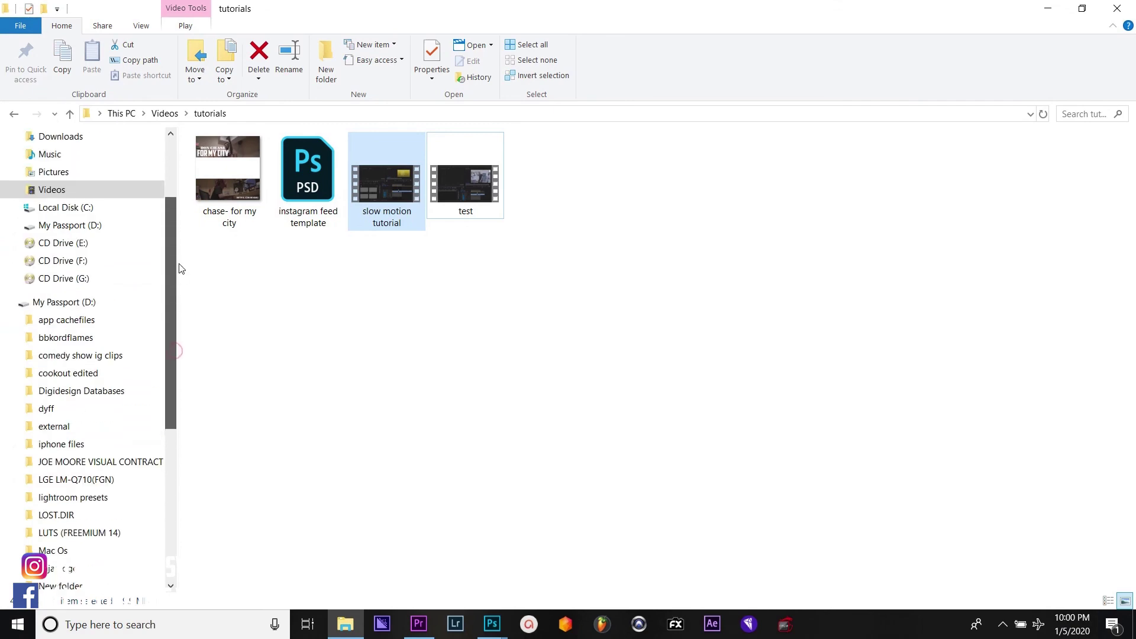
pyautogui.click(64, 141)
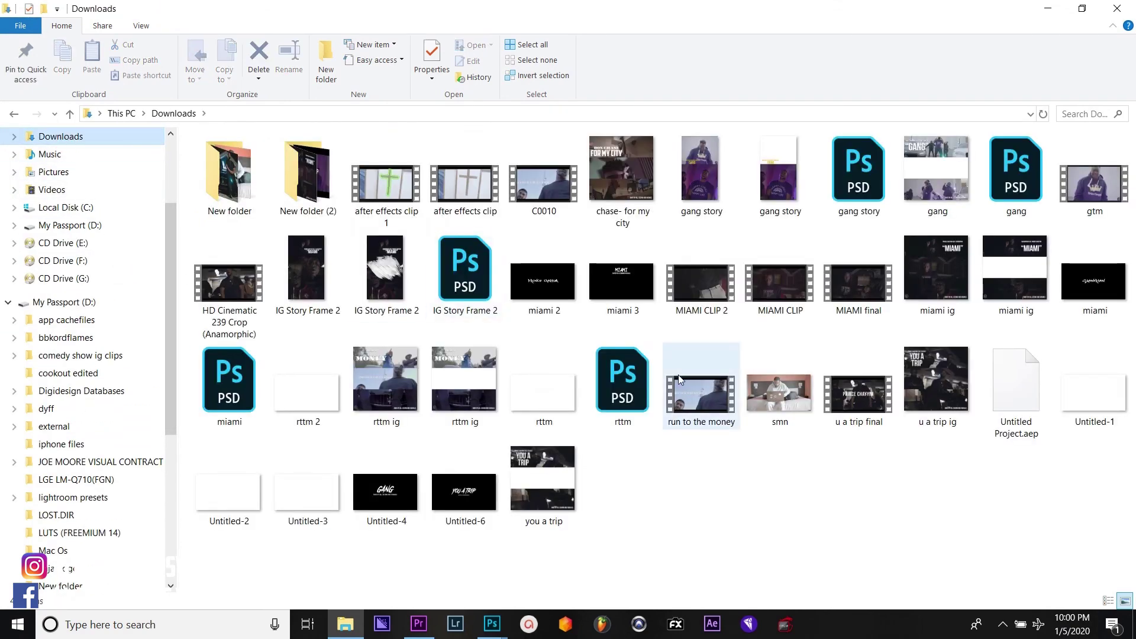
pyautogui.click(611, 203)
pyautogui.doubleClick(612, 203)
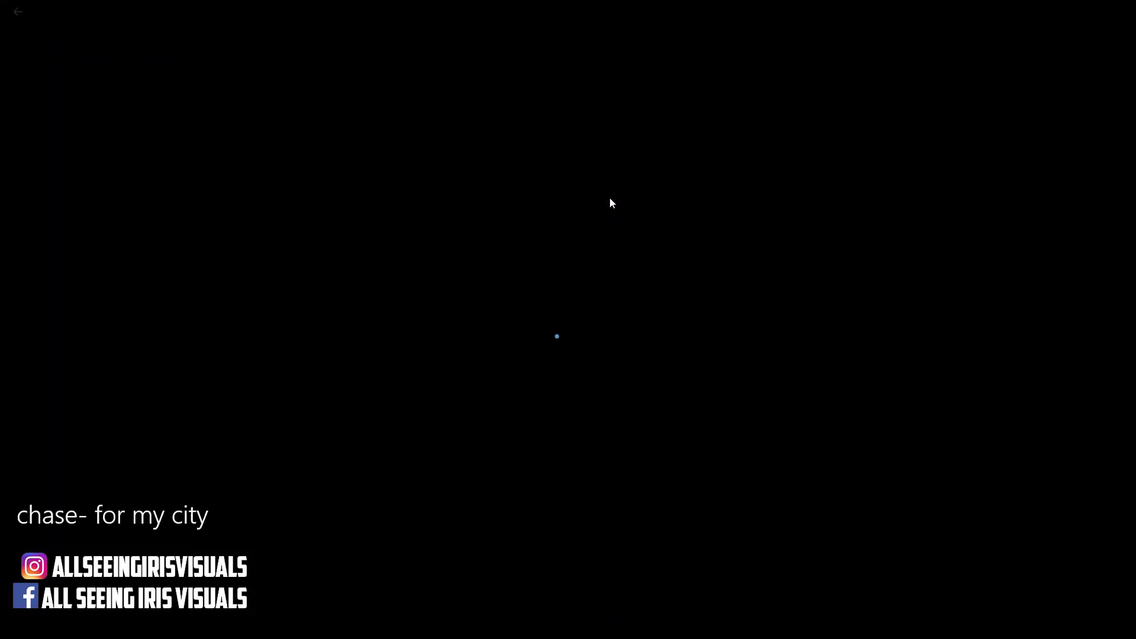